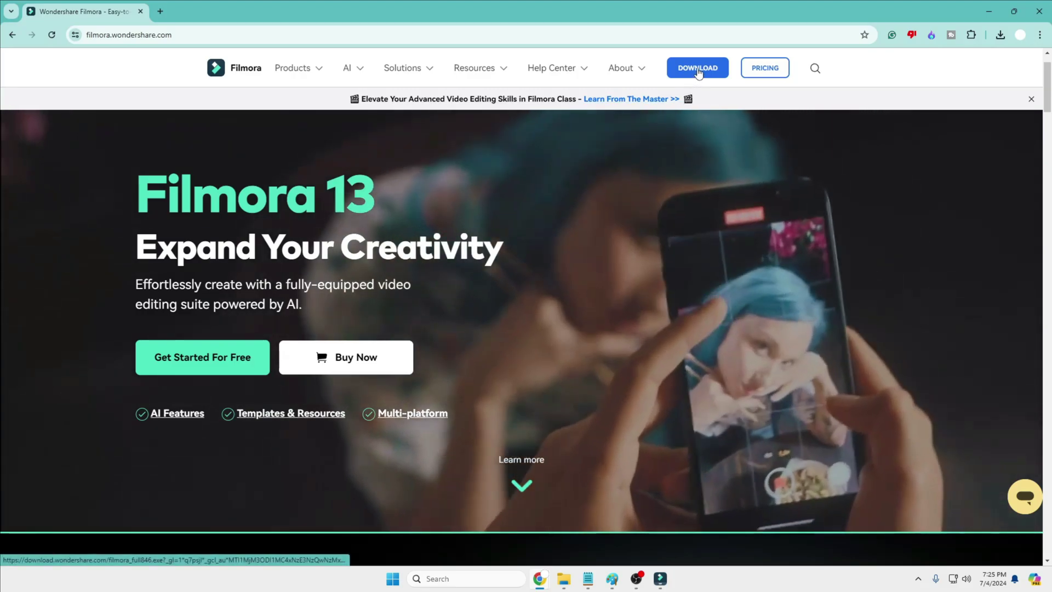
Step: Download the Filmora installer from filmora.wondershare.com and minimize Chrome to reveal Filmora
{"action": "left_click", "coordinate": [698, 69]}
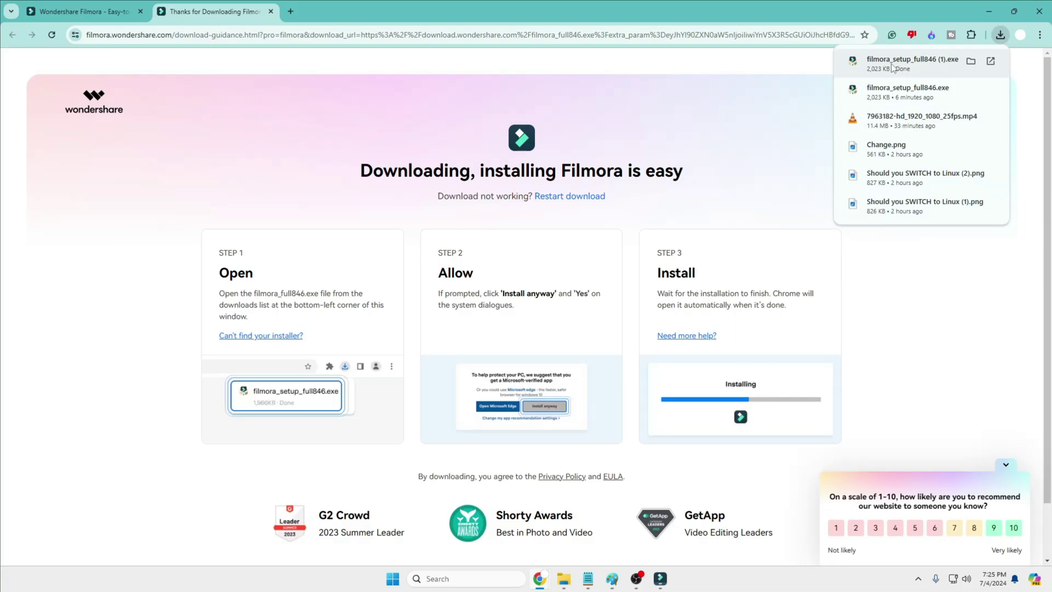
{"action": "left_click", "coordinate": [989, 12]}
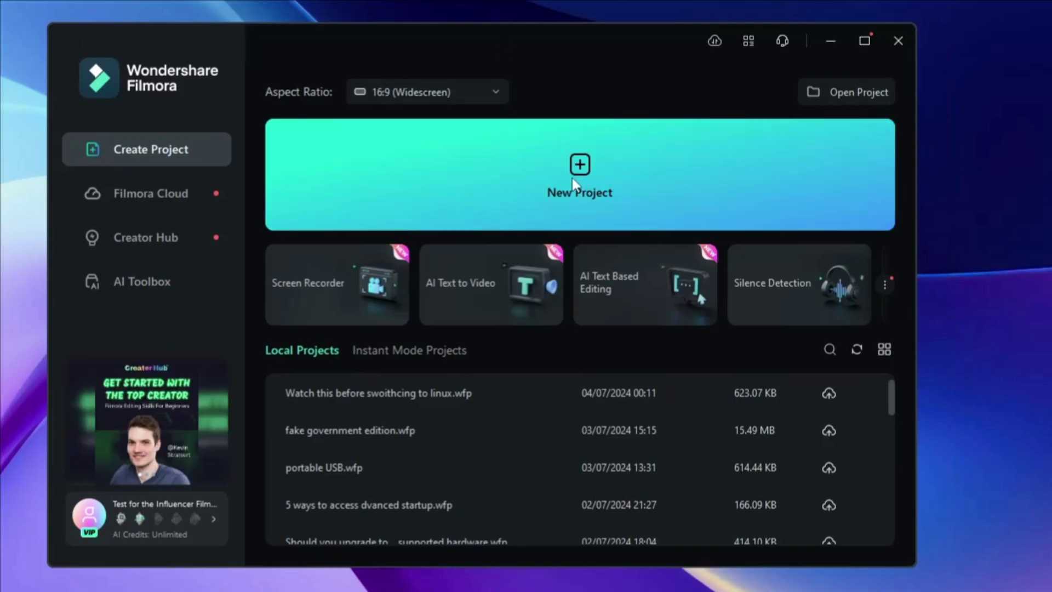
{"action": "mouse_move", "coordinate": [336, 286]}
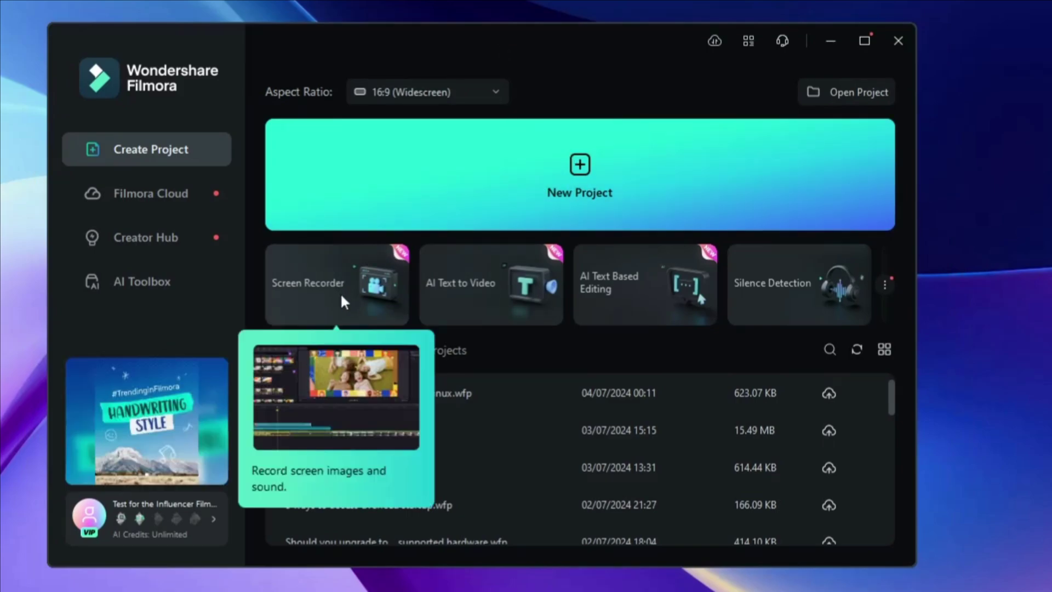
{"action": "left_click", "coordinate": [371, 280]}
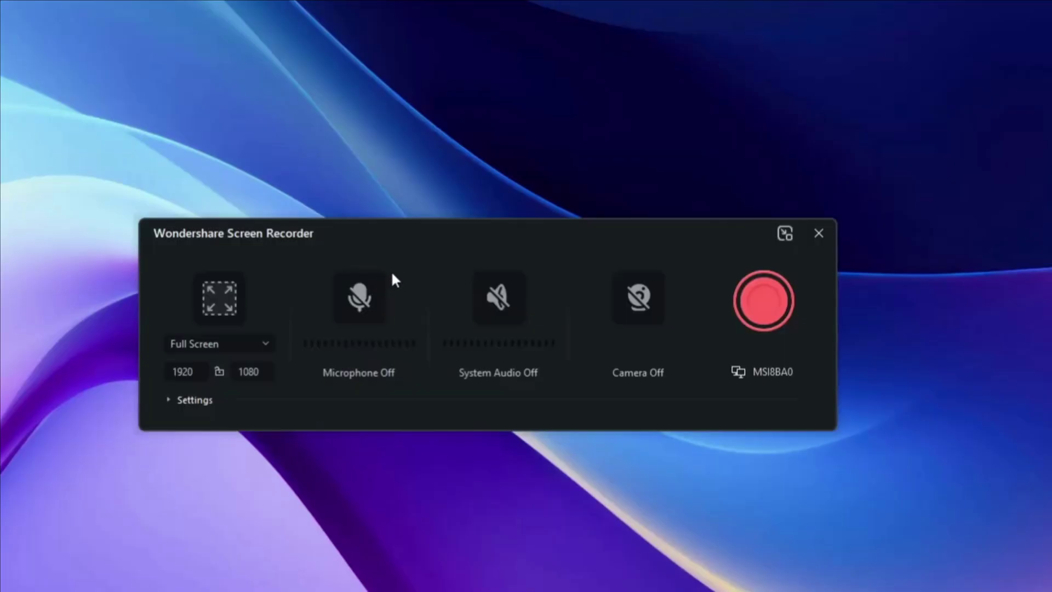
{"action": "mouse_move", "coordinate": [433, 237]}
{"action": "left_mouse_down"}
{"action": "mouse_move", "coordinate": [508, 231]}
{"action": "mouse_move", "coordinate": [435, 227]}
{"action": "left_mouse_up"}
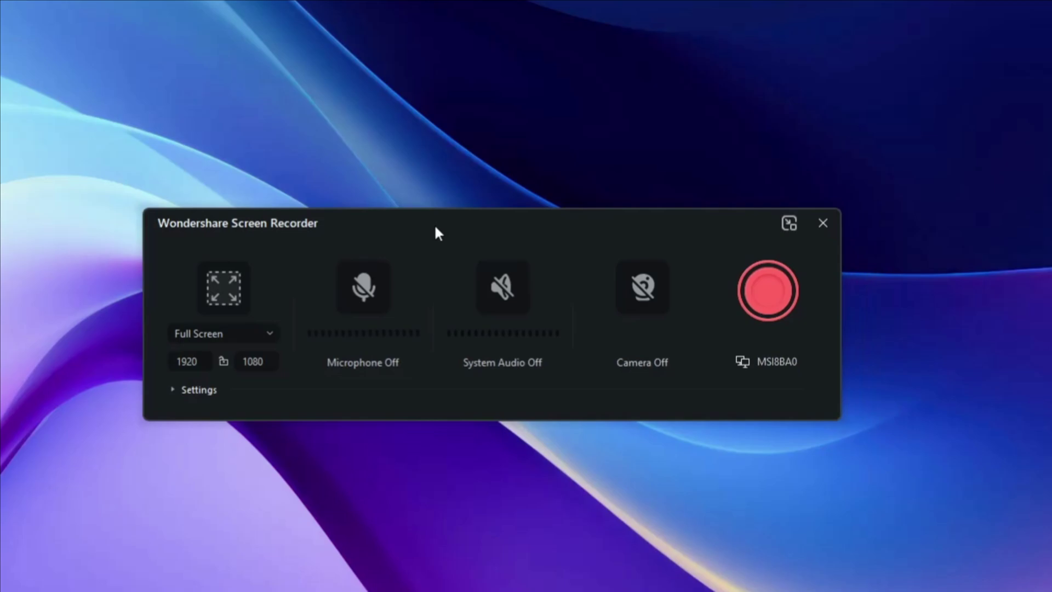
{"action": "left_click", "coordinate": [274, 329]}
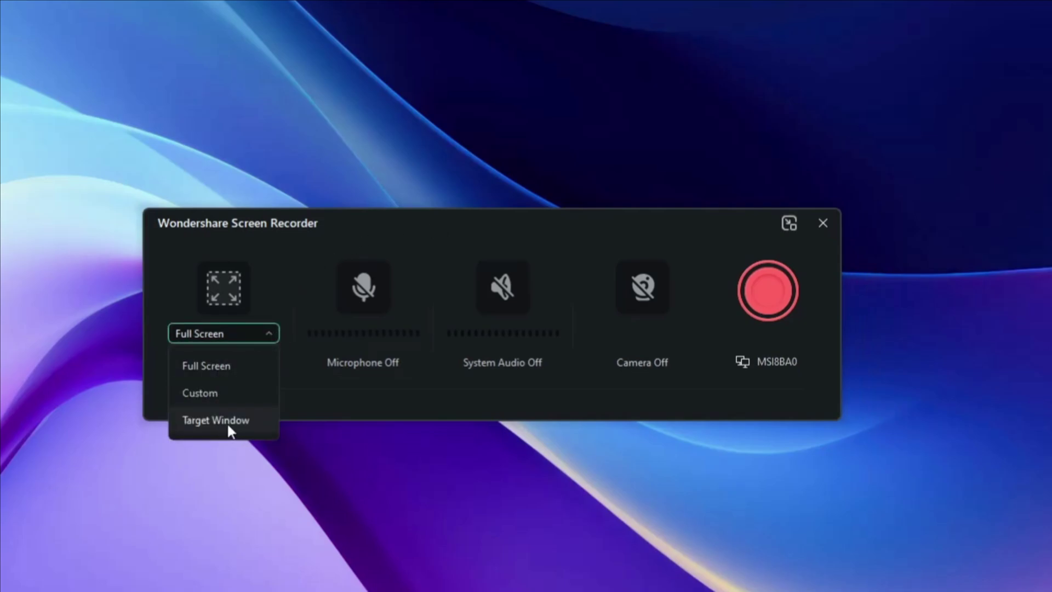
{"action": "left_click", "coordinate": [209, 366]}
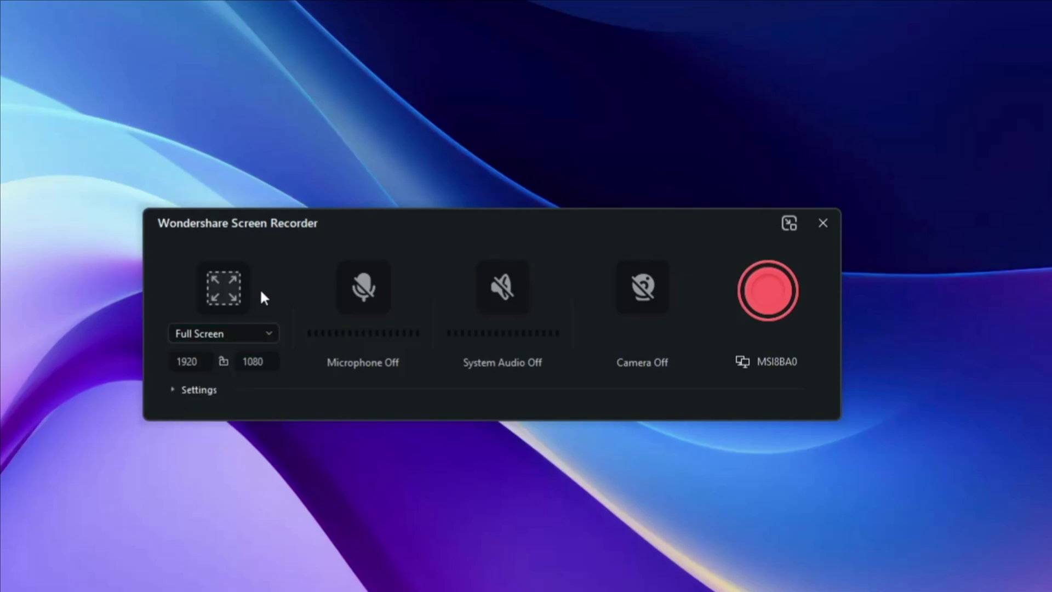
{"action": "left_click", "coordinate": [174, 389]}
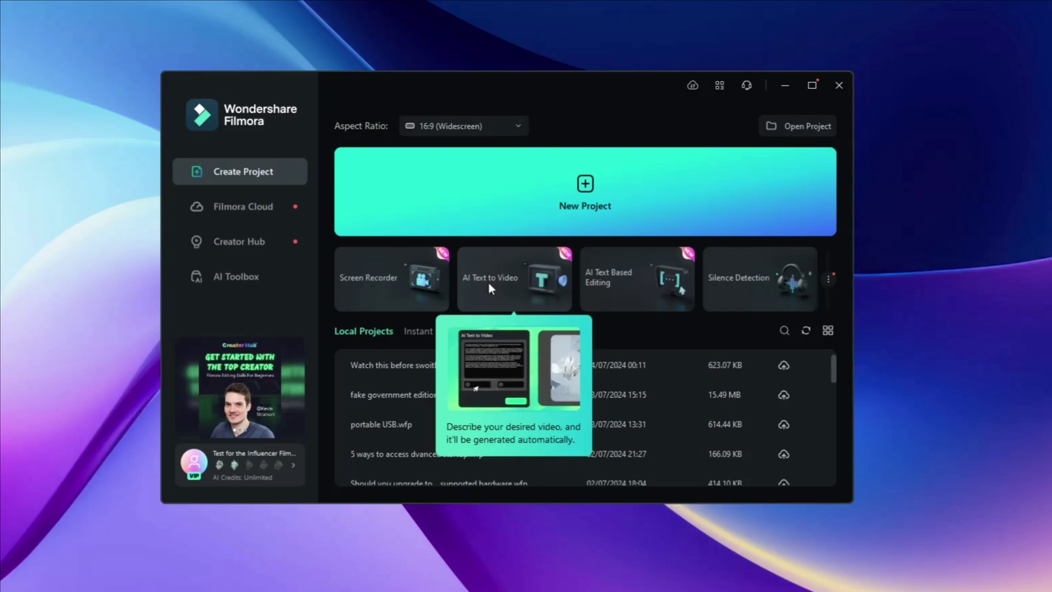
Step: Generate an AI Text to Video project from the pasted password script, narrated by Jenny
{"action": "left_click", "coordinate": [492, 282]}
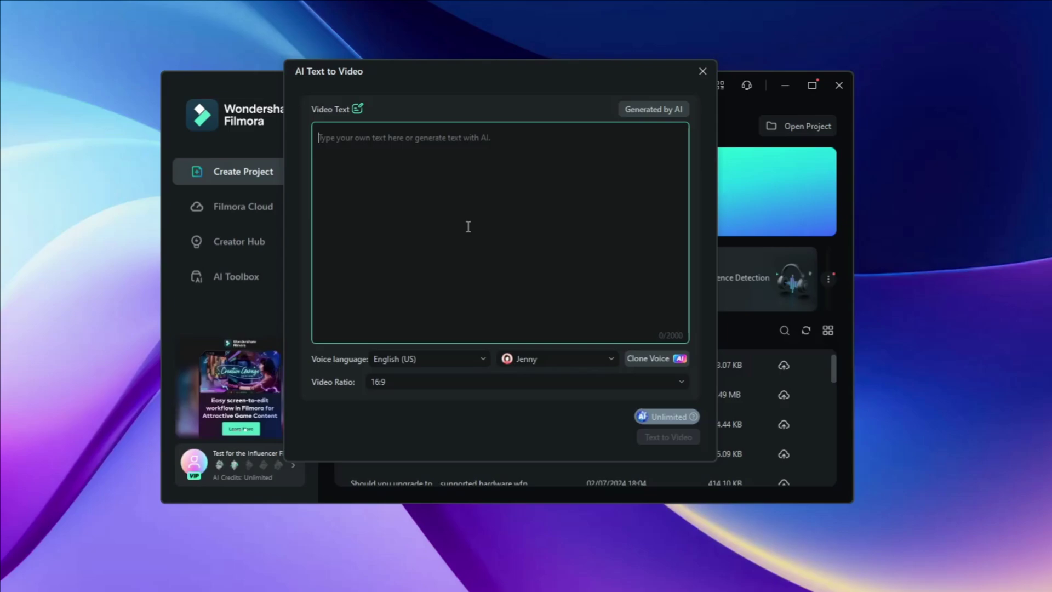
{"action": "key", "text": "ctrl+v"}
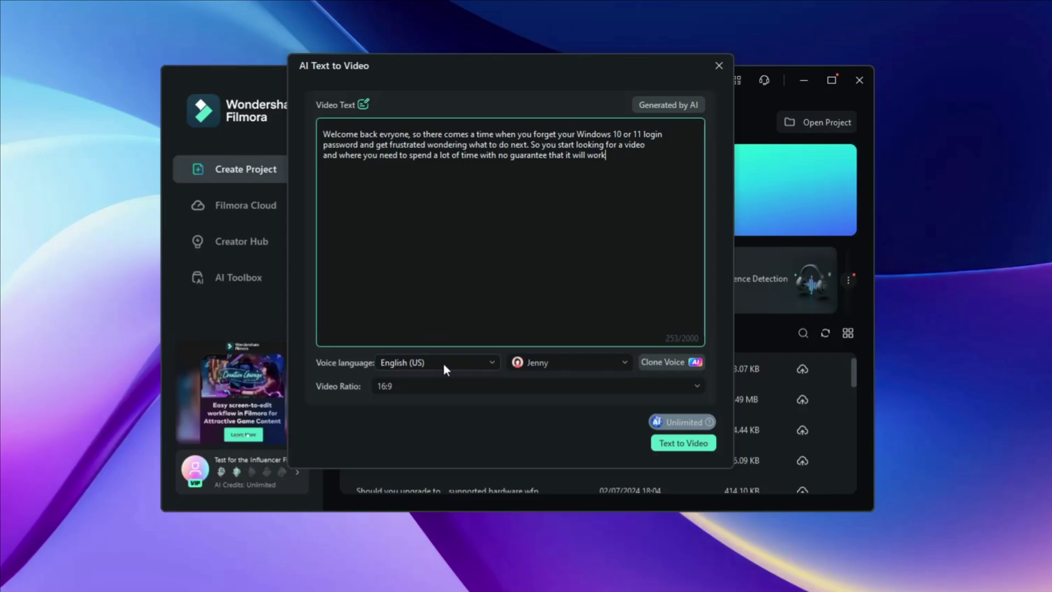
{"action": "left_click", "coordinate": [558, 363]}
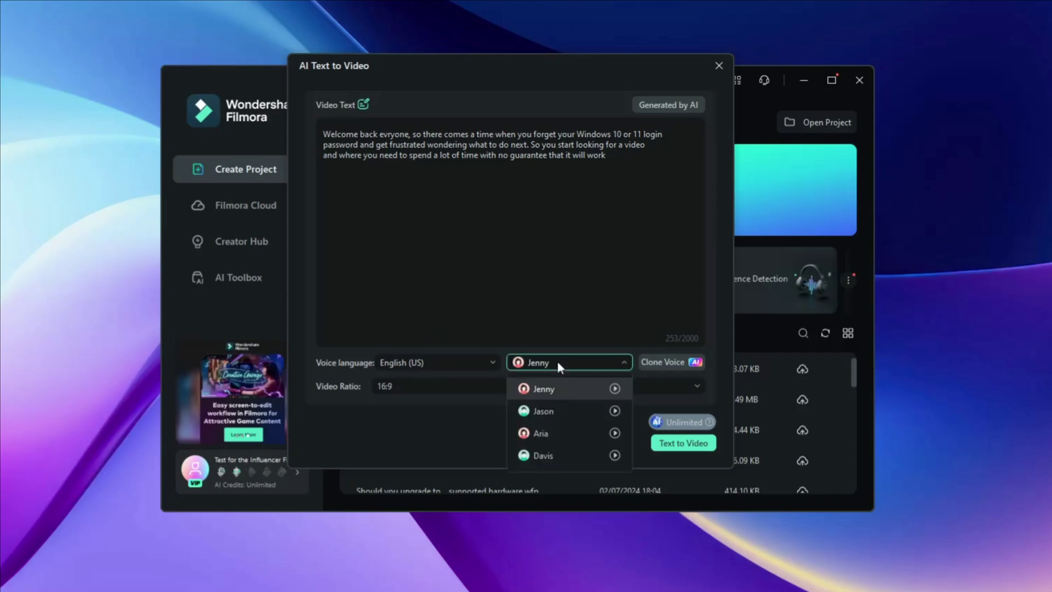
{"action": "left_click", "coordinate": [550, 389]}
{"action": "left_click", "coordinate": [679, 446]}
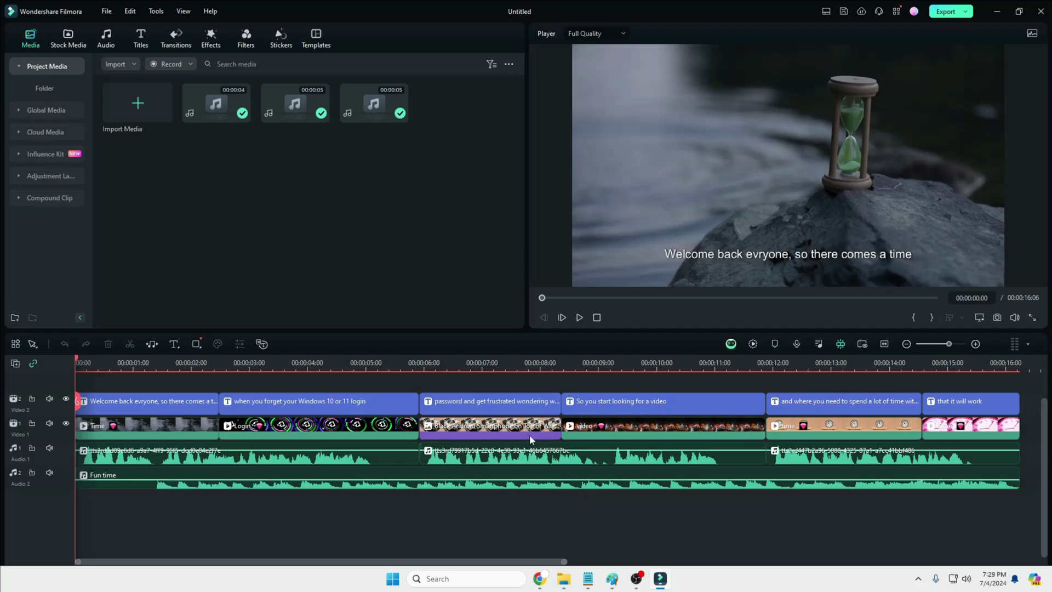
Step: Play the generated video, pause at 00:00:12:12 and select the caption over the clock scene
{"action": "left_click", "coordinate": [579, 317]}
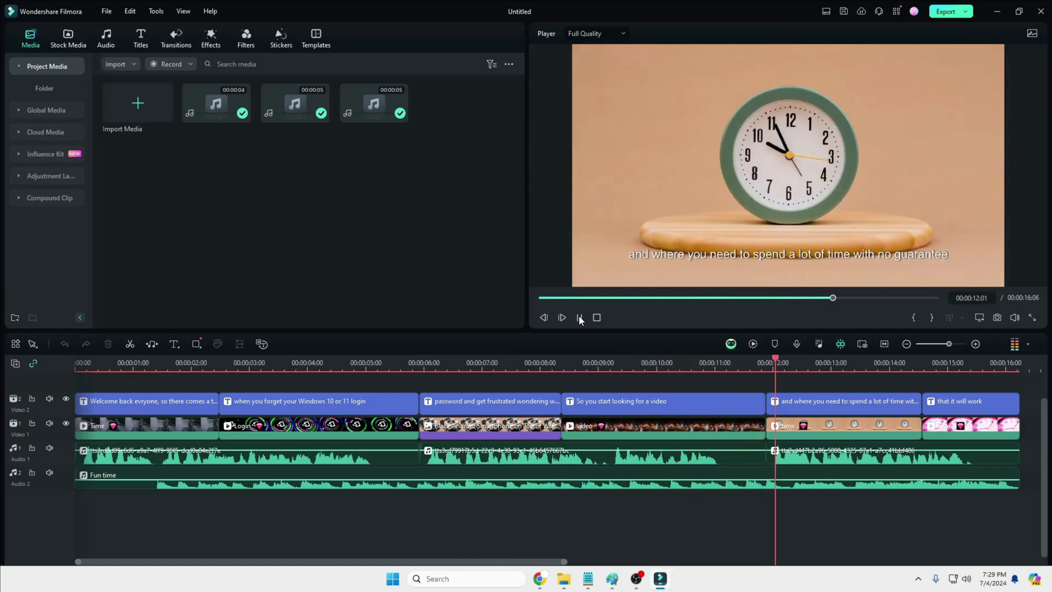
{"action": "left_click", "coordinate": [579, 318]}
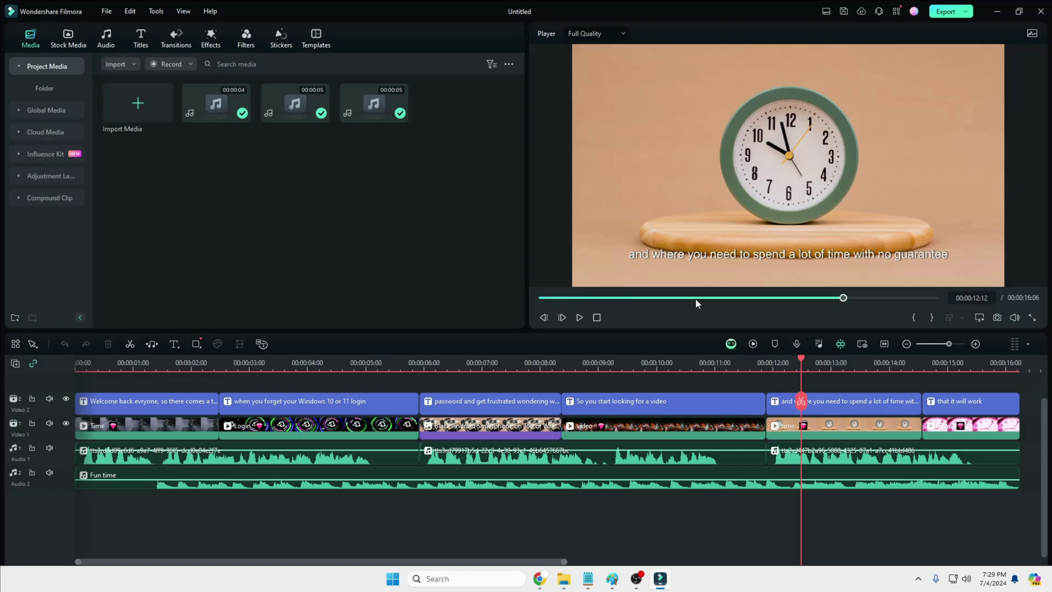
{"action": "left_click", "coordinate": [821, 406]}
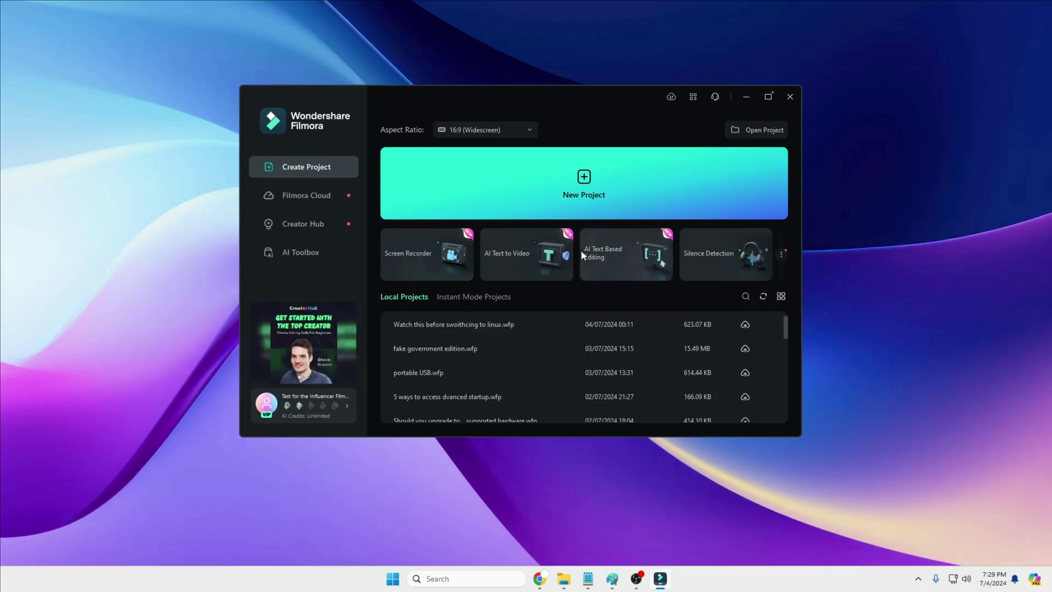
{"action": "mouse_move", "coordinate": [590, 251]}
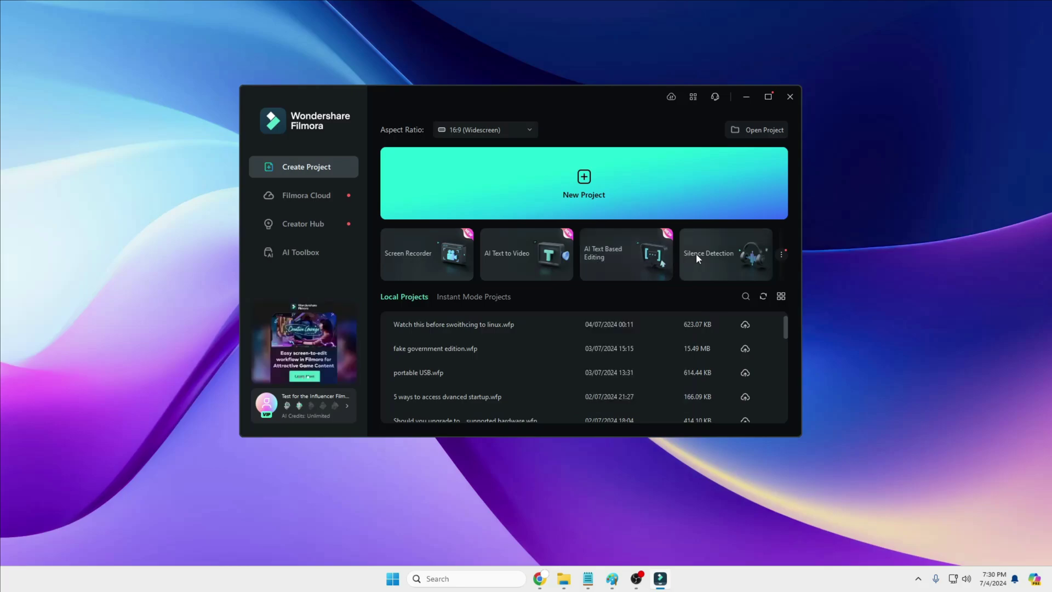
{"action": "left_click", "coordinate": [781, 255]}
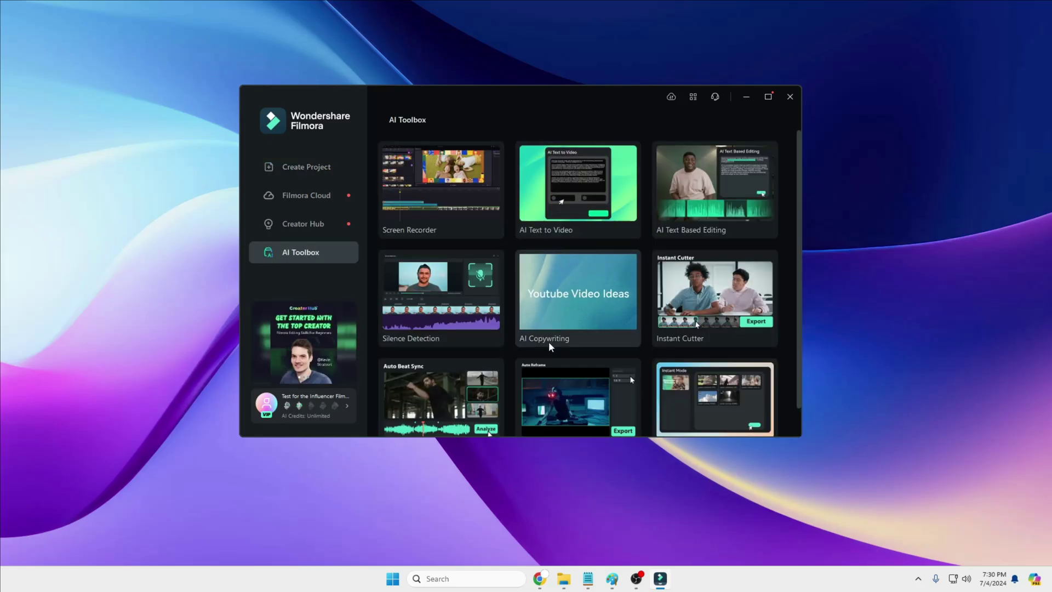
{"action": "scroll", "coordinate": [562, 344], "scroll_direction": "down", "scroll_amount": 1}
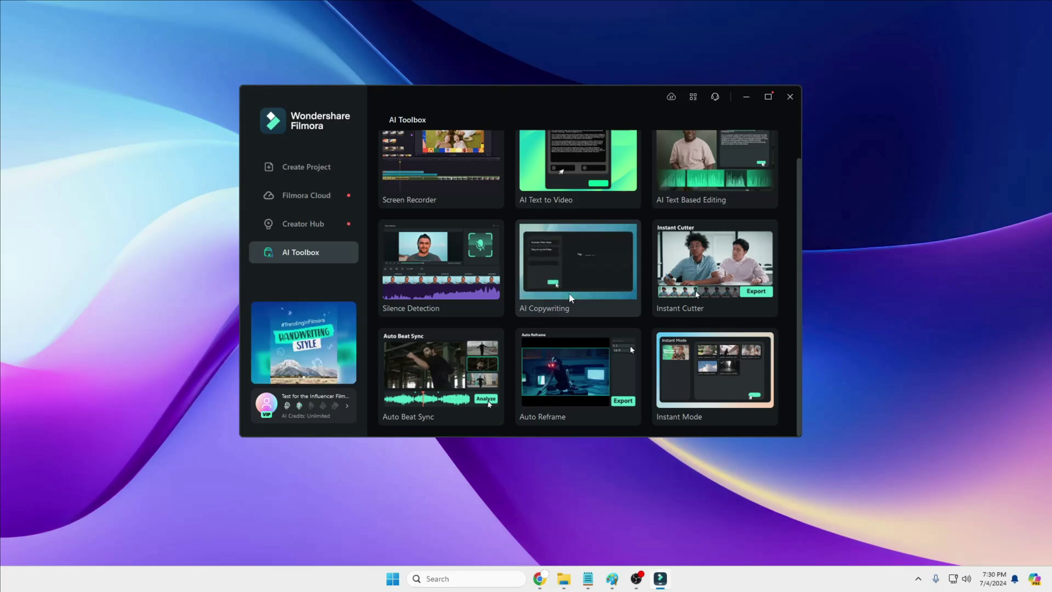
{"action": "scroll", "coordinate": [383, 208], "scroll_direction": "up", "scroll_amount": 1}
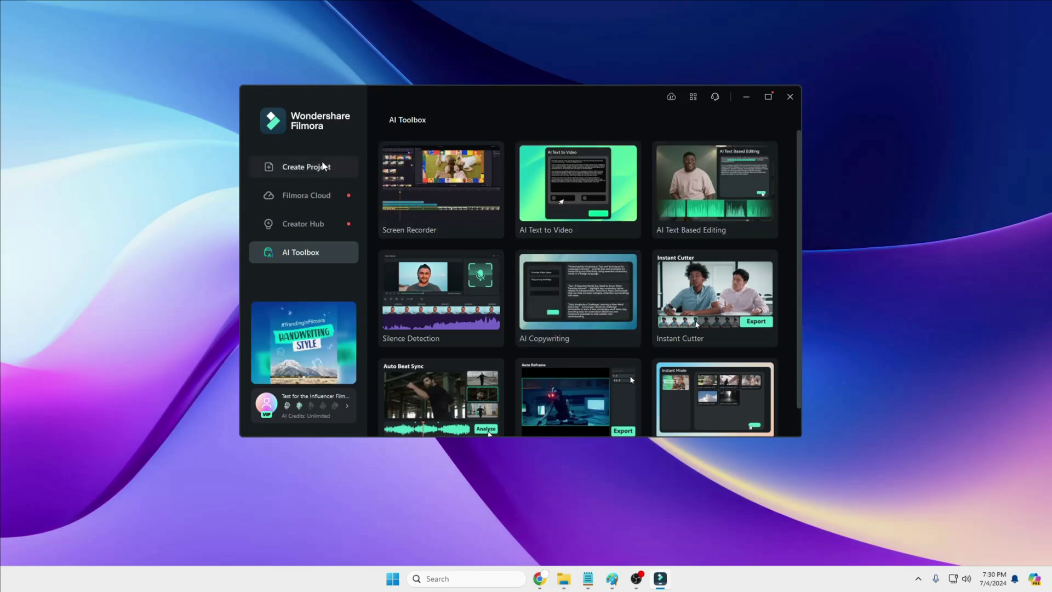
{"action": "left_click", "coordinate": [324, 168]}
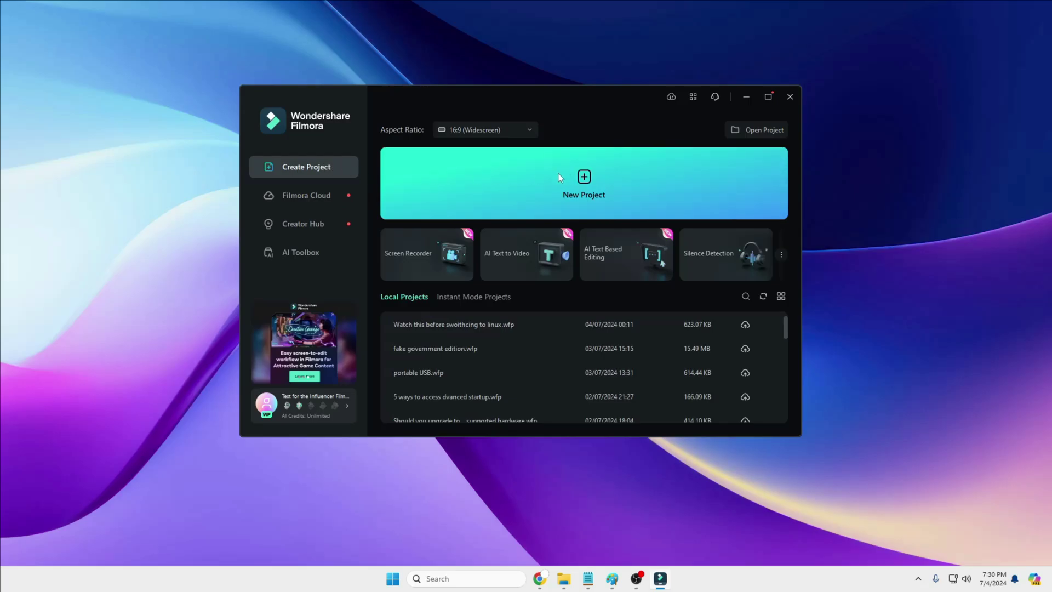
Step: Create a new project, import the kitchen selfie mp4 and Sharp Edges music, and place the clip on Video 1
{"action": "left_click", "coordinate": [588, 188]}
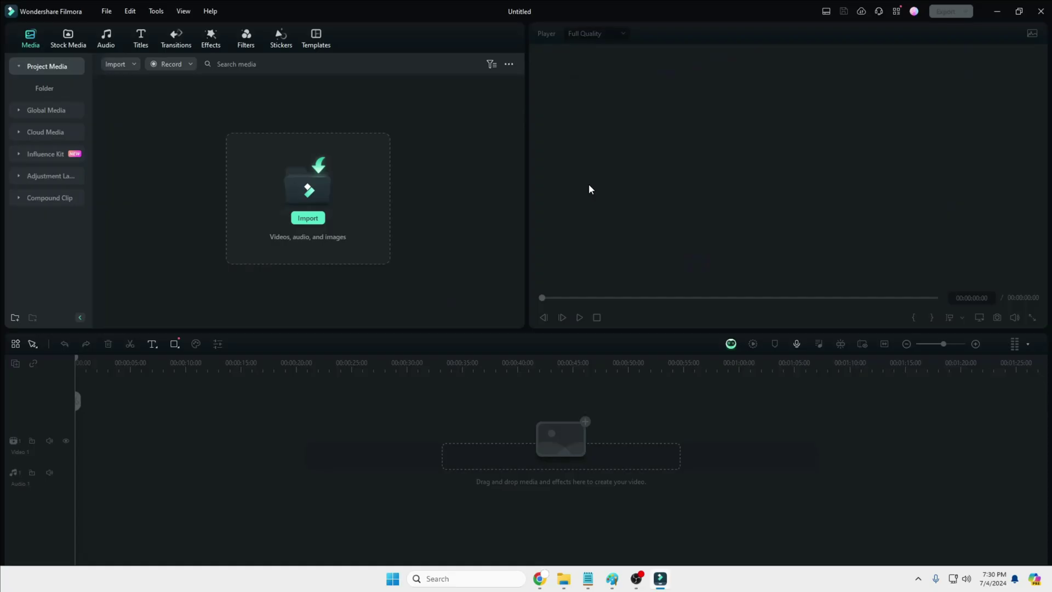
{"action": "left_click", "coordinate": [318, 219]}
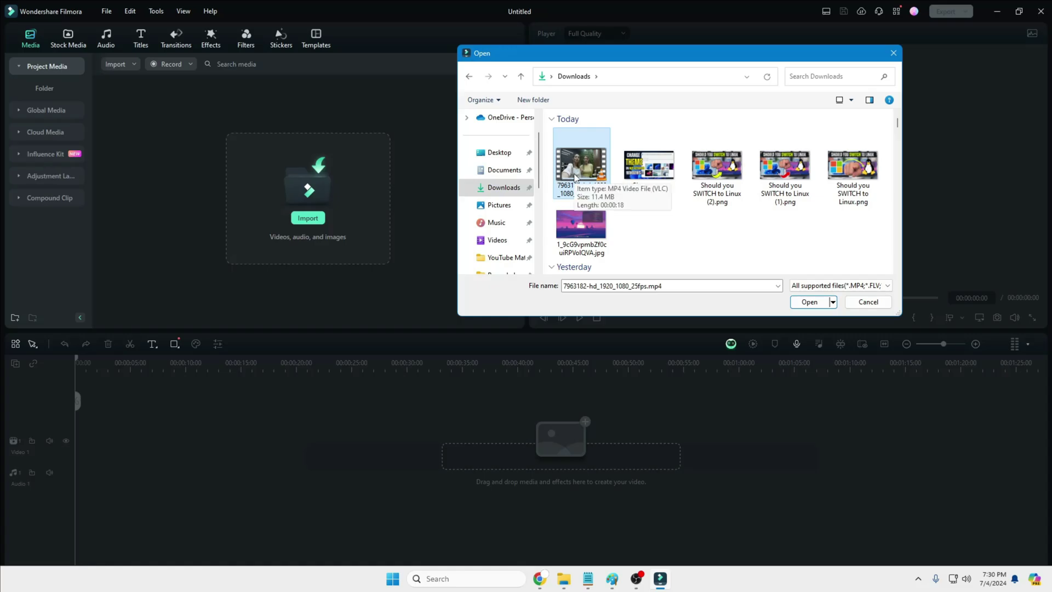
{"action": "double_click", "coordinate": [575, 177]}
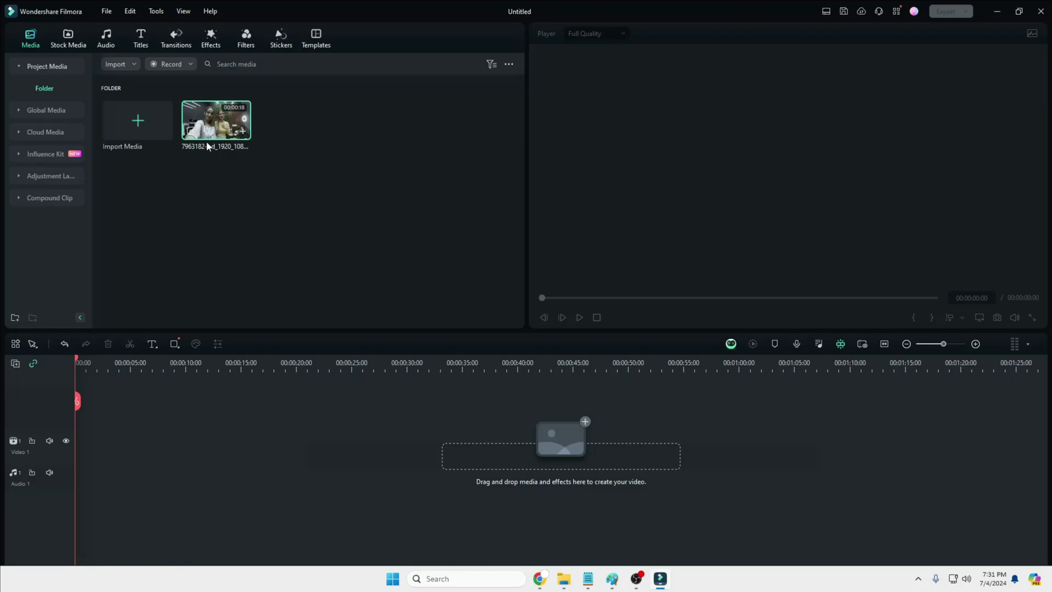
{"action": "left_click", "coordinate": [155, 137]}
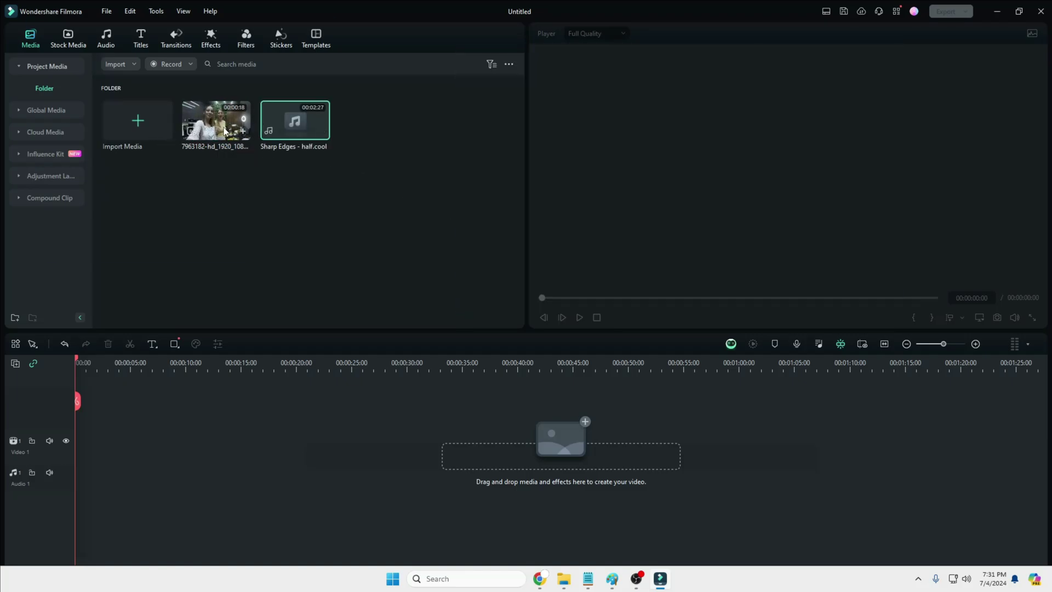
{"action": "left_click_drag", "start_coordinate": [225, 132], "coordinate": [77, 430]}
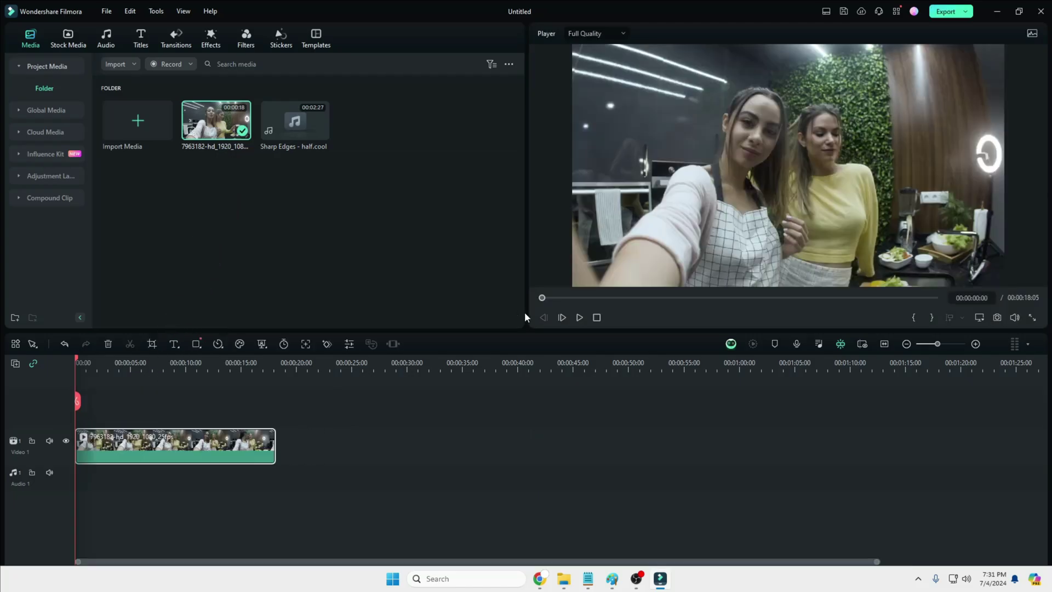
Step: Preview the kitchen clip, pause at 00:00:01:07, and show the Stock Media library
{"action": "left_click", "coordinate": [579, 318]}
{"action": "left_click", "coordinate": [579, 318]}
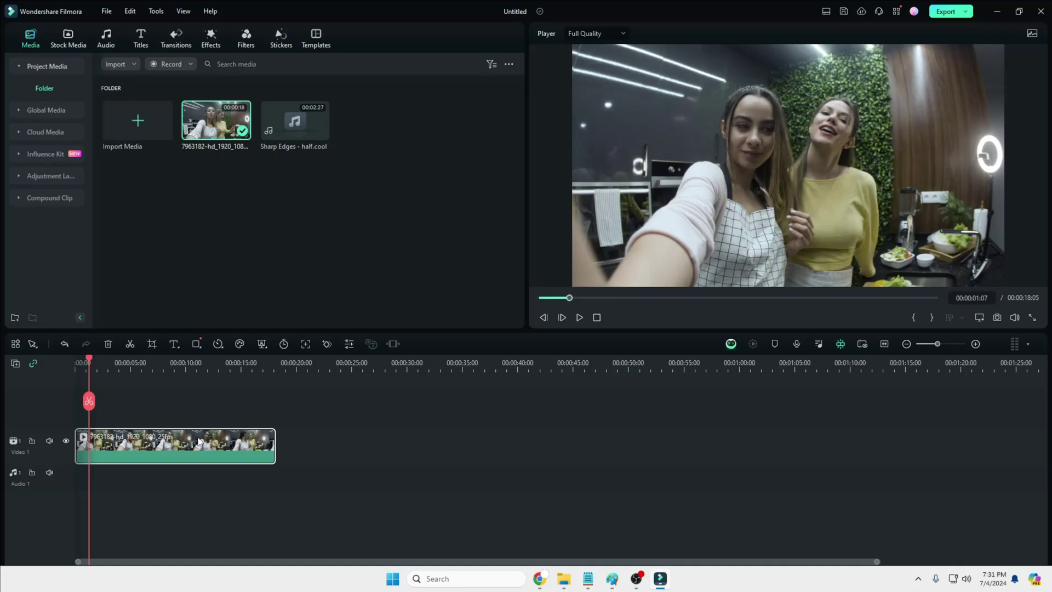
{"action": "left_click", "coordinate": [77, 48]}
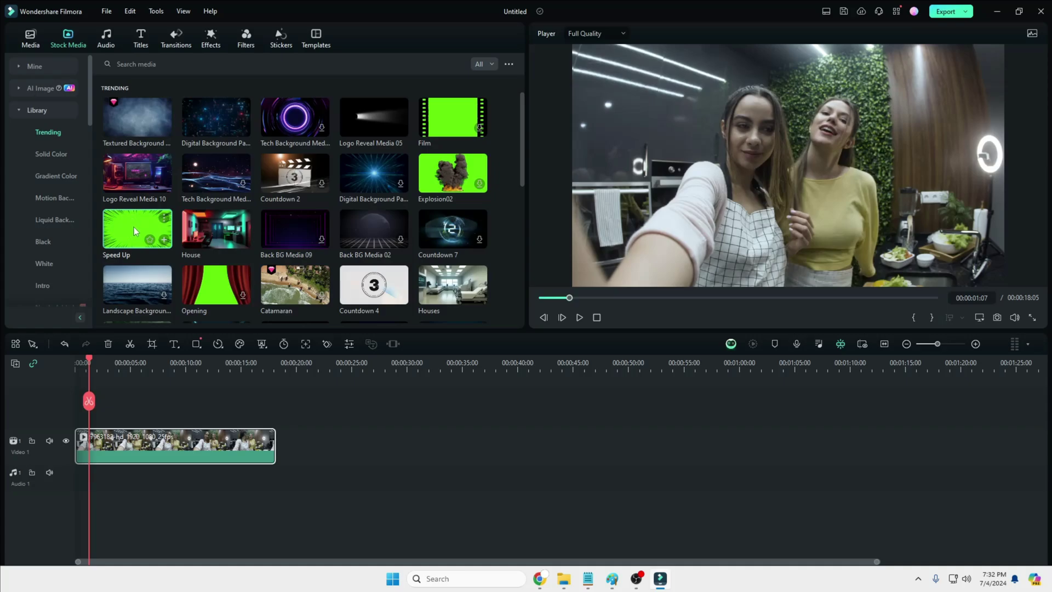
Step: Add the Speed Up green-screen clip to Video 2 and key out its green with Chroma Key
{"action": "left_click_drag", "start_coordinate": [133, 225], "coordinate": [73, 407]}
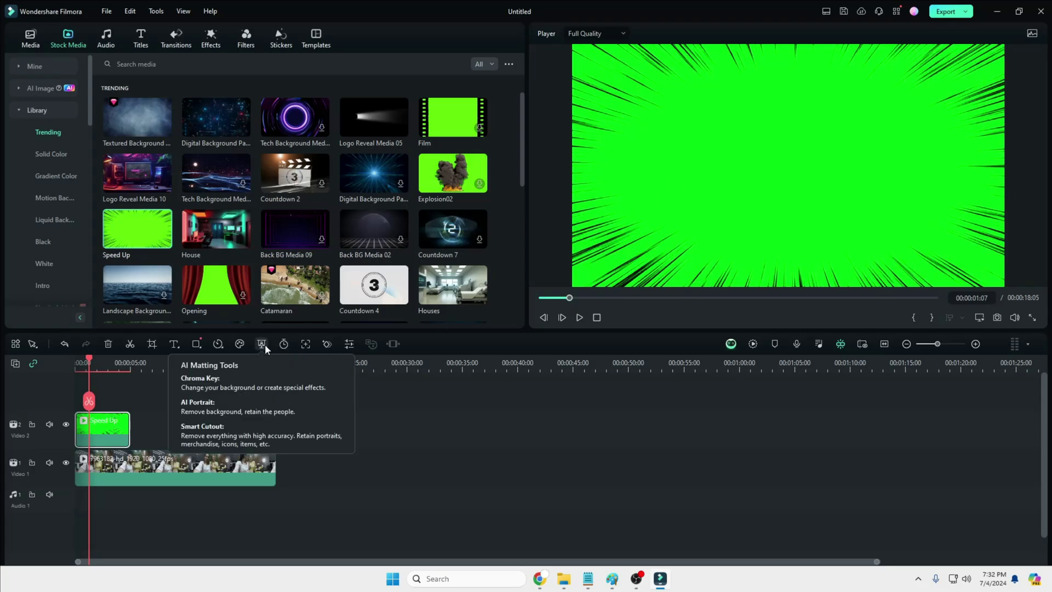
{"action": "left_click", "coordinate": [262, 344]}
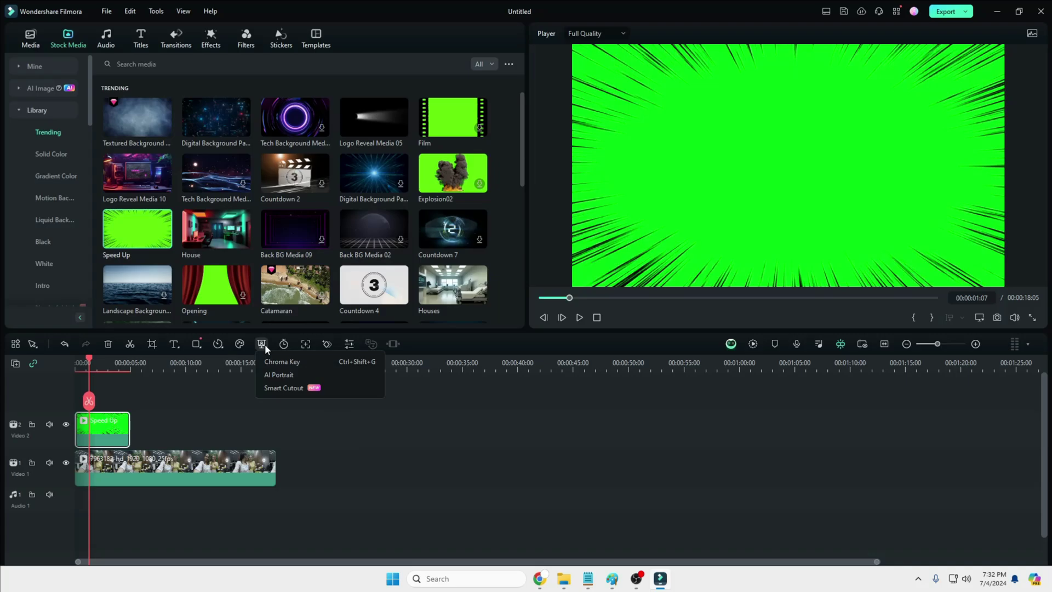
{"action": "left_click", "coordinate": [294, 363]}
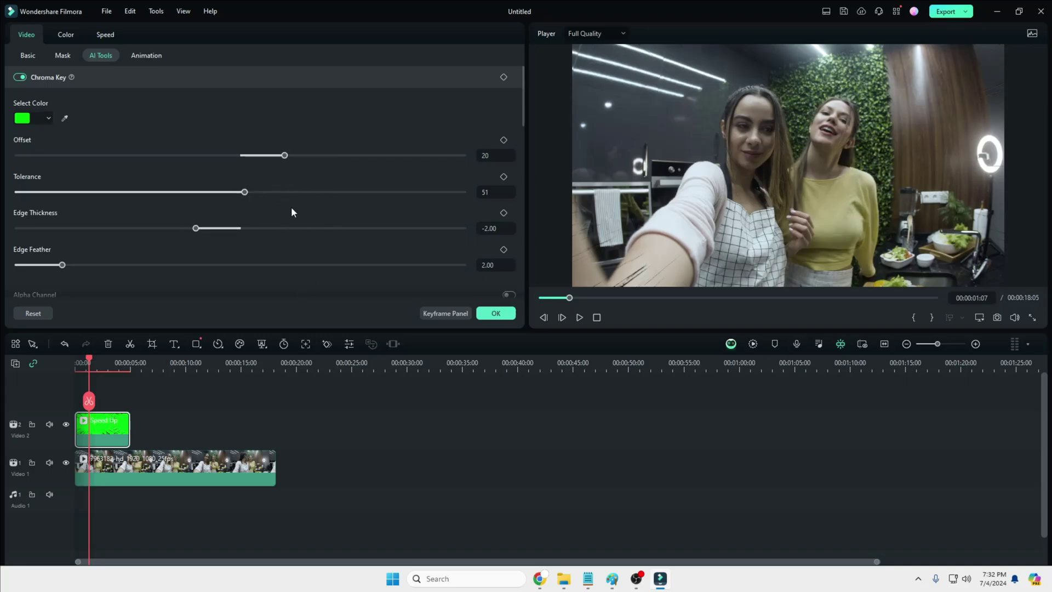
{"action": "left_click", "coordinate": [491, 314]}
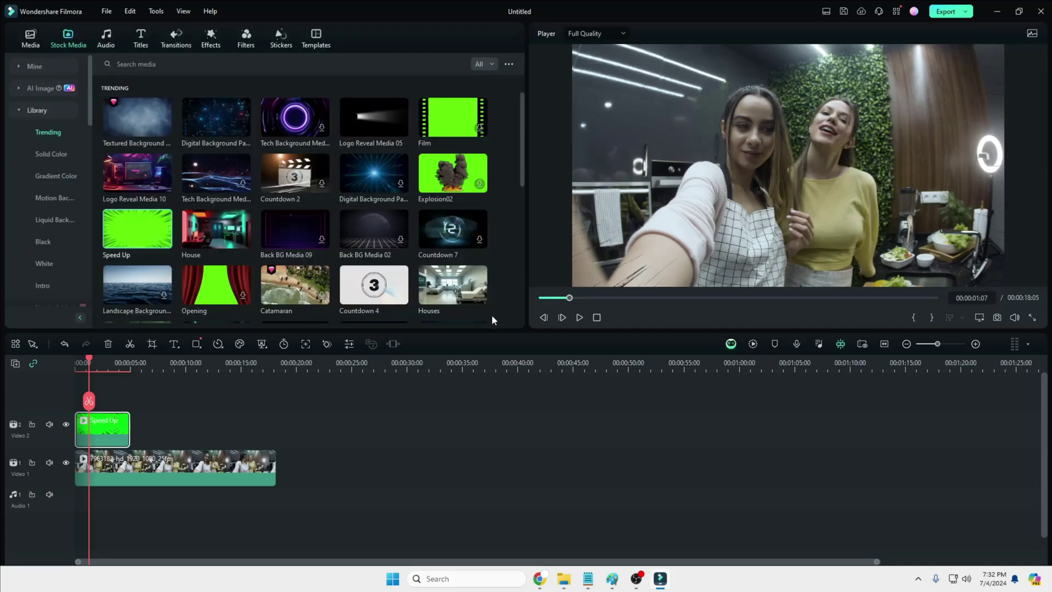
Step: Preview the composite, then delete the Speed Up clip
{"action": "left_click", "coordinate": [581, 319]}
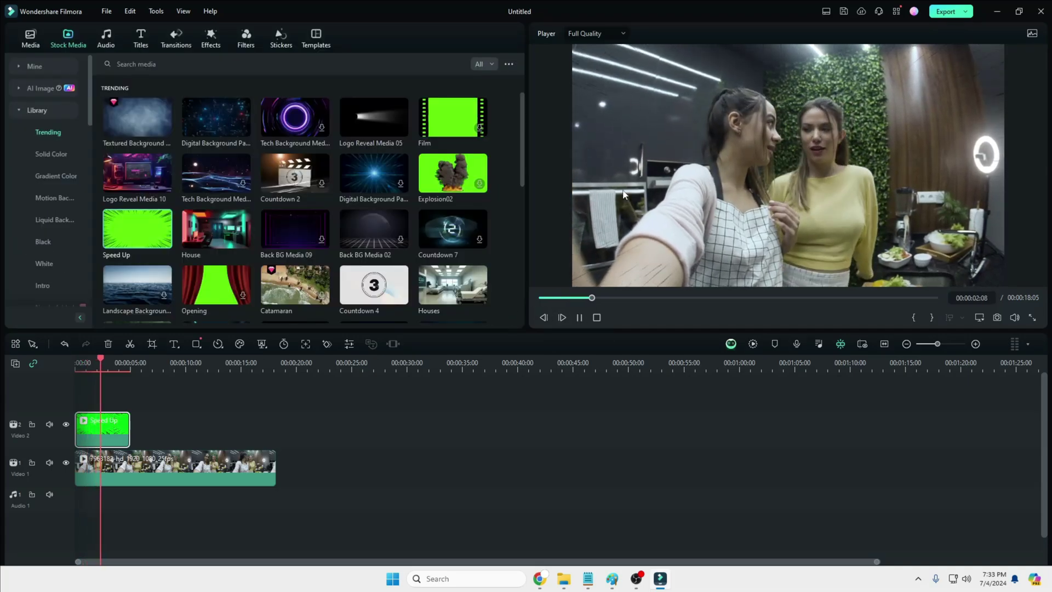
{"action": "key", "text": "space"}
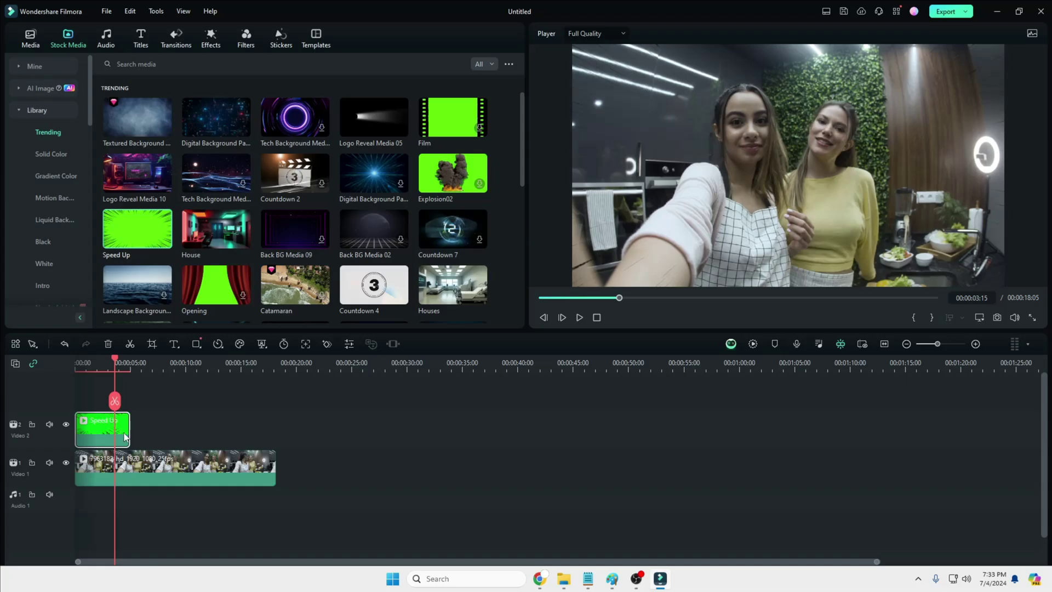
{"action": "key", "text": "Delete"}
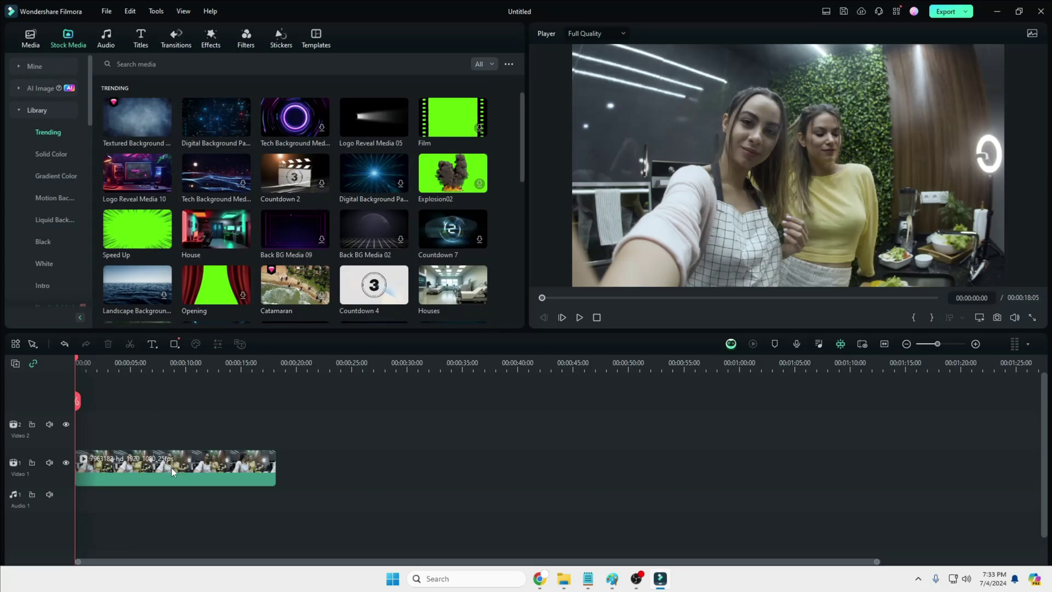
Step: Shift the kitchen video about 4 seconds later and add Logo Reveal Media 05 at the start
{"action": "left_click_drag", "start_coordinate": [173, 468], "coordinate": [216, 468]}
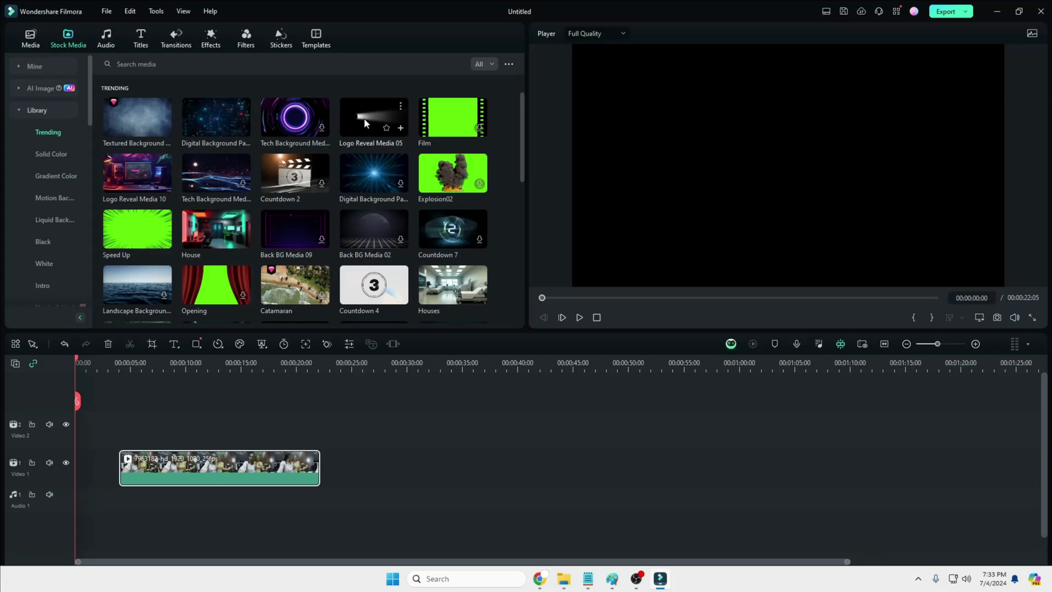
{"action": "left_click", "coordinate": [401, 127]}
{"action": "left_click", "coordinate": [579, 318]}
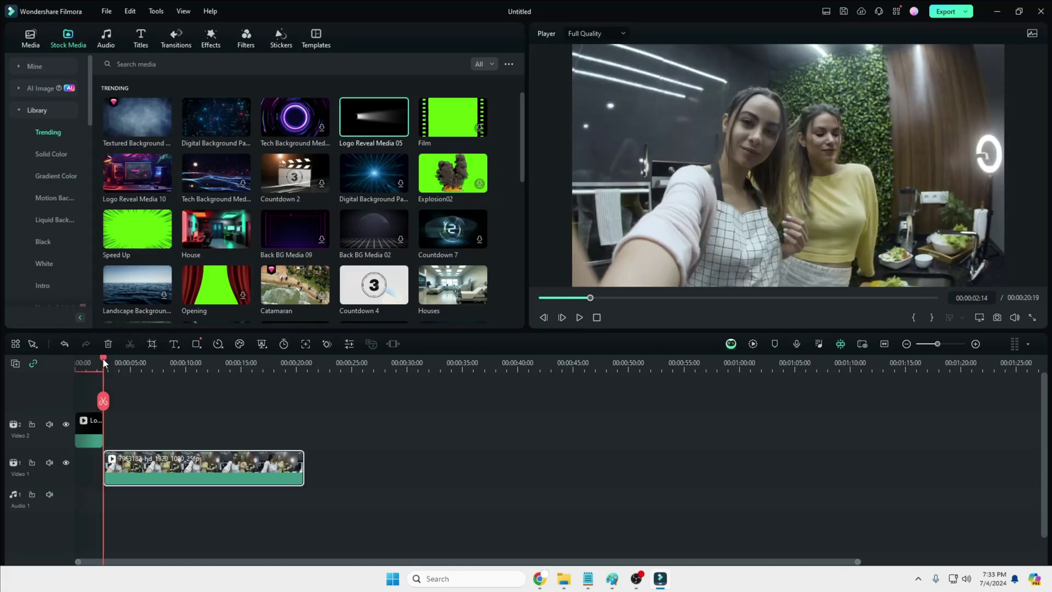
Step: Select the Logo Reveal Media 05 clip on Video 2 and open its properties
{"action": "left_click_drag", "start_coordinate": [104, 362], "coordinate": [101, 363]}
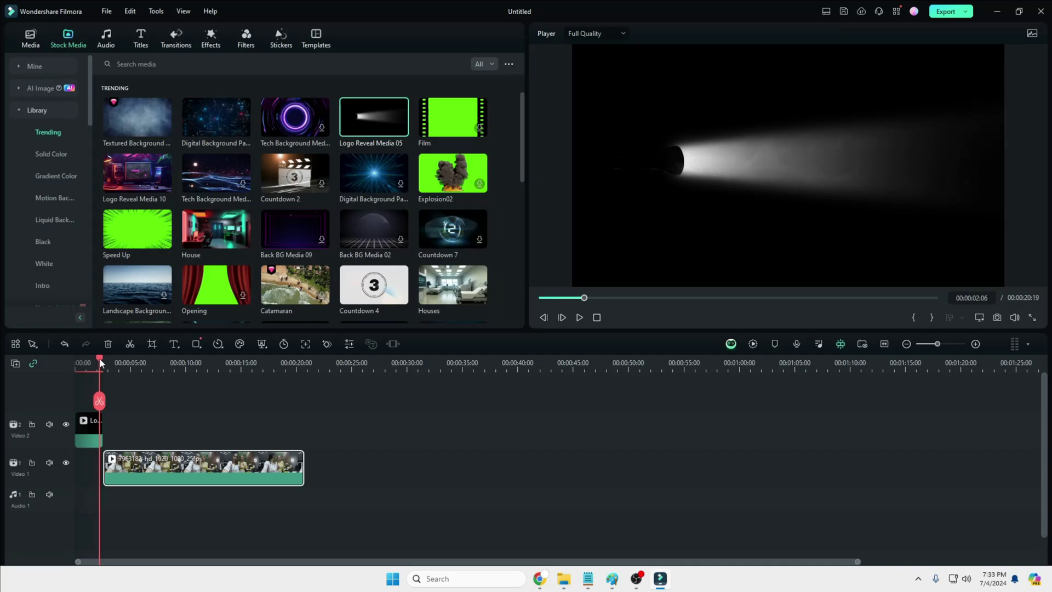
{"action": "left_click", "coordinate": [87, 440]}
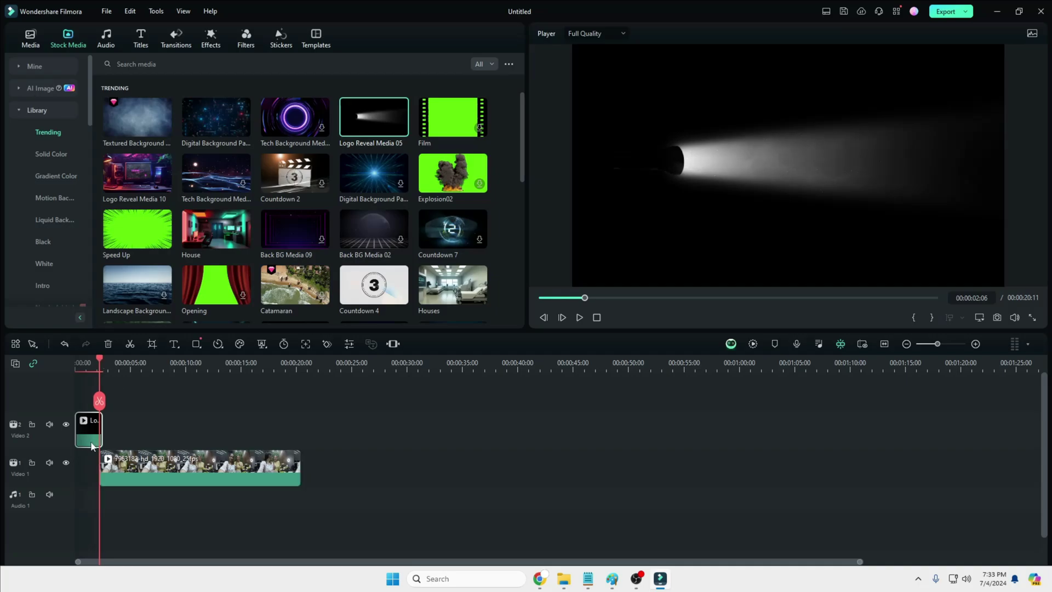
{"action": "double_click", "coordinate": [92, 430]}
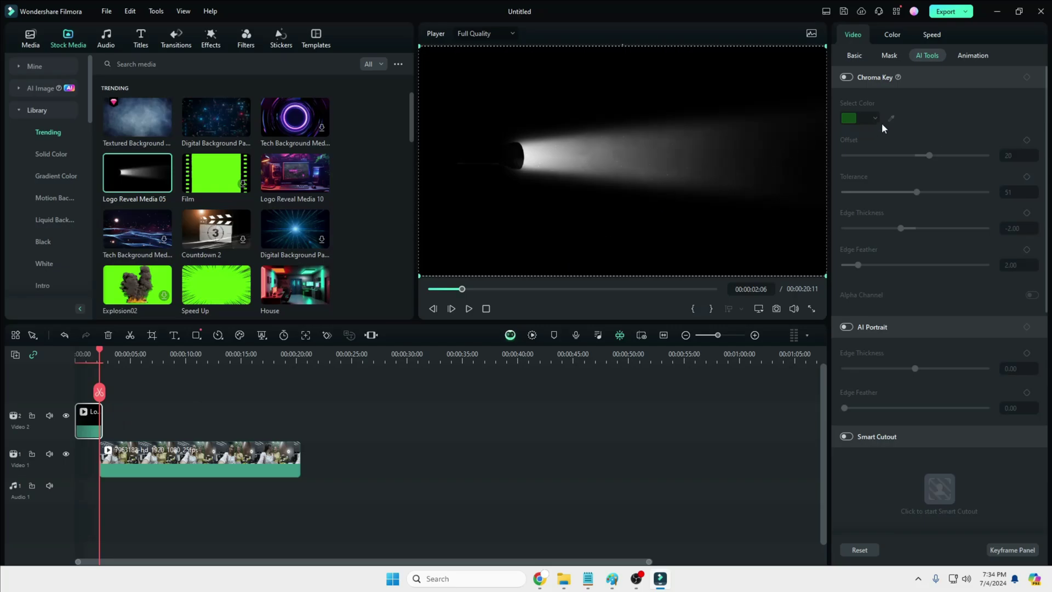
Step: Apply the Fade Out preset animation to the Logo Reveal Media 05 clip
{"action": "left_click", "coordinate": [972, 56]}
{"action": "left_click", "coordinate": [953, 76]}
{"action": "left_click", "coordinate": [1019, 148]}
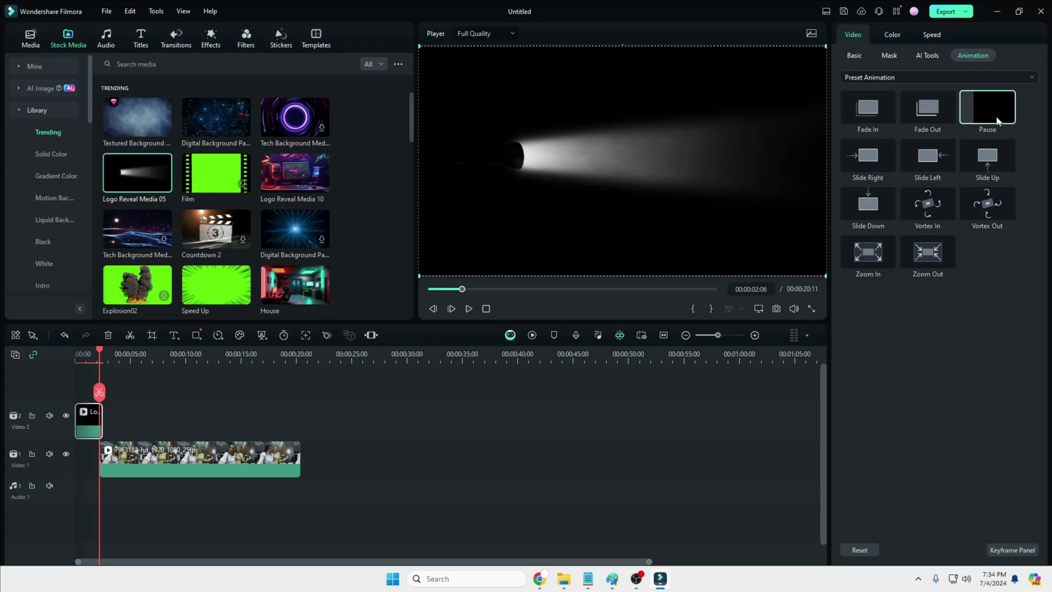
{"action": "left_click", "coordinate": [928, 110]}
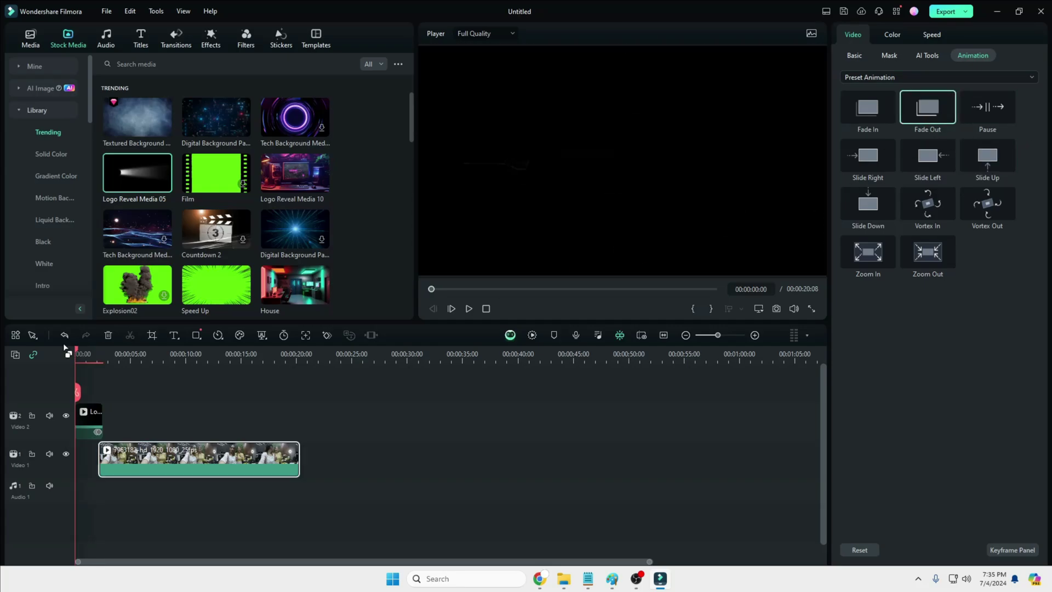
Step: Preview the opening from the start of the timeline
{"action": "key", "text": "space"}
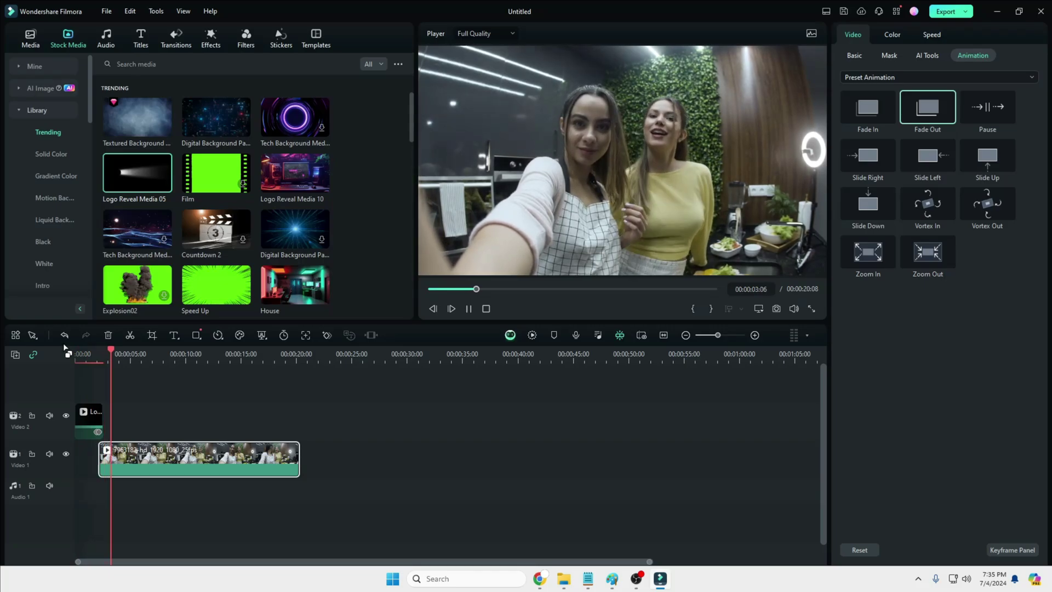
{"action": "key", "text": "space"}
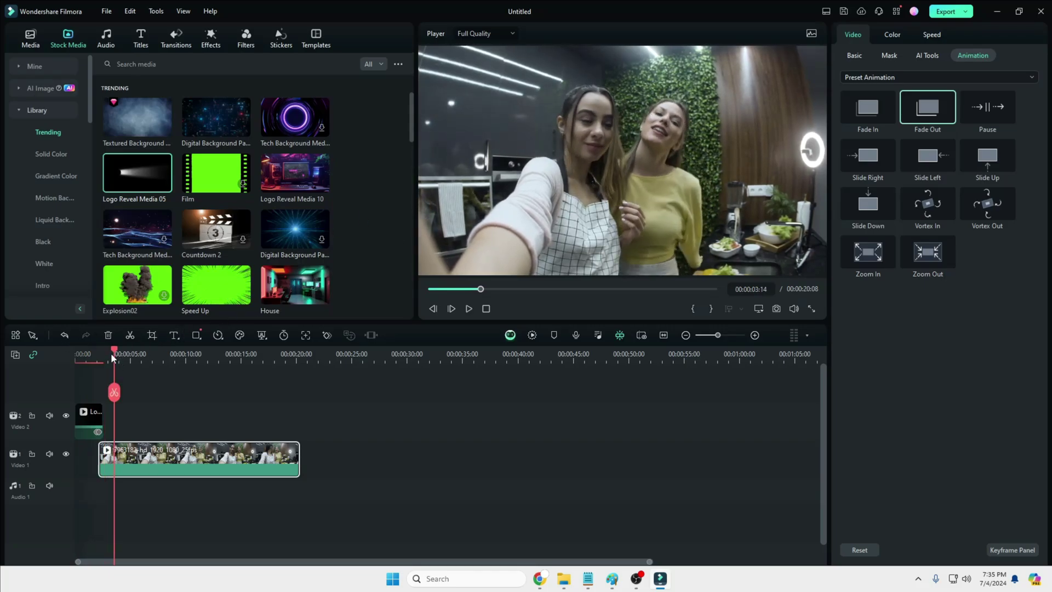
{"action": "left_click", "coordinate": [90, 357]}
{"action": "left_click", "coordinate": [77, 357]}
{"action": "key", "text": "space"}
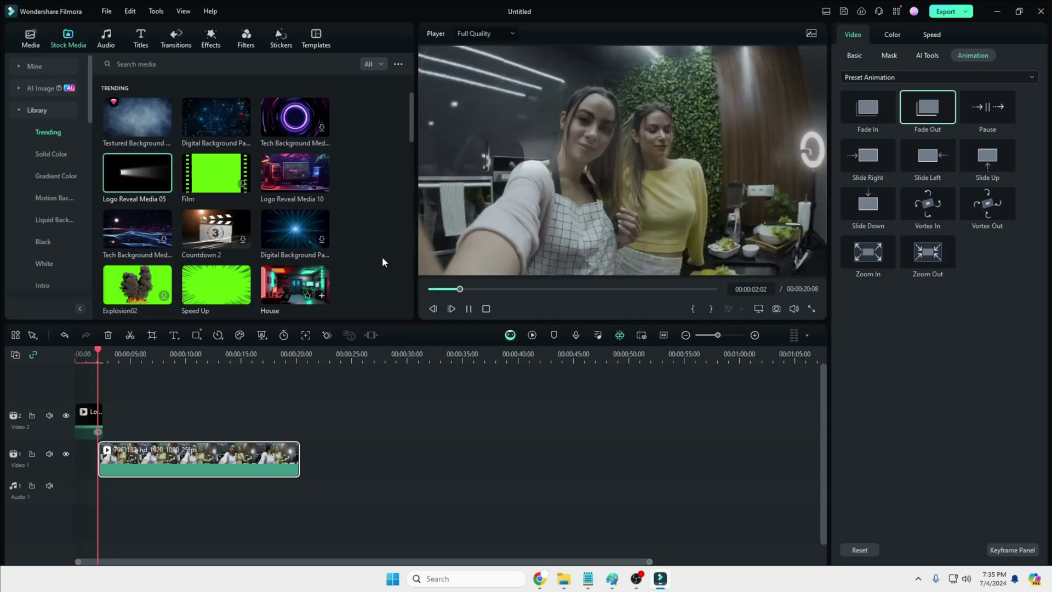
Step: Stop playback and switch to the Audio library's Trending music tracks
{"action": "key", "text": "space"}
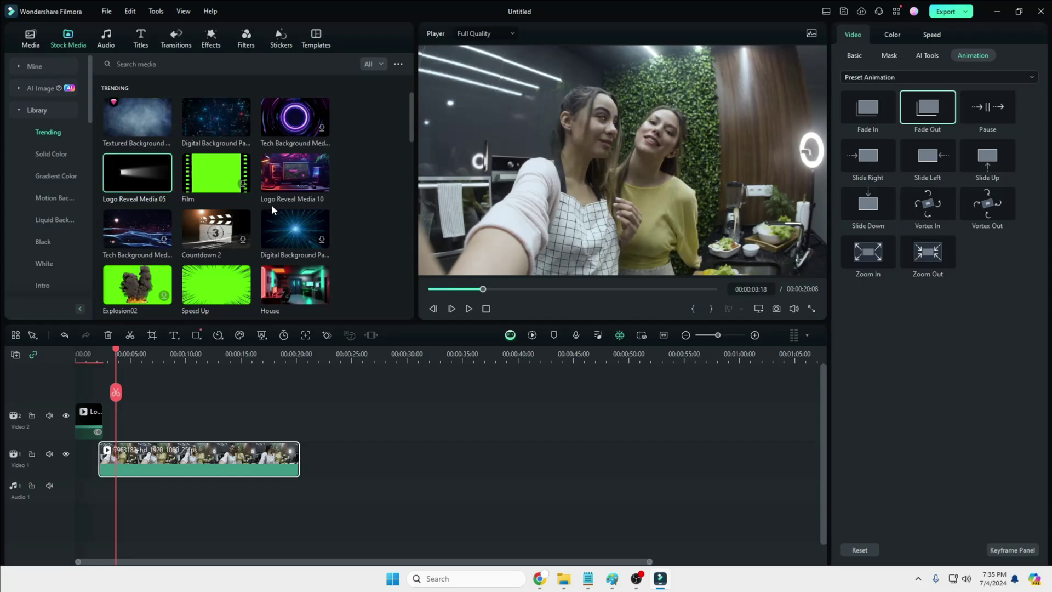
{"action": "scroll", "coordinate": [272, 205], "scroll_direction": "down", "scroll_amount": 4}
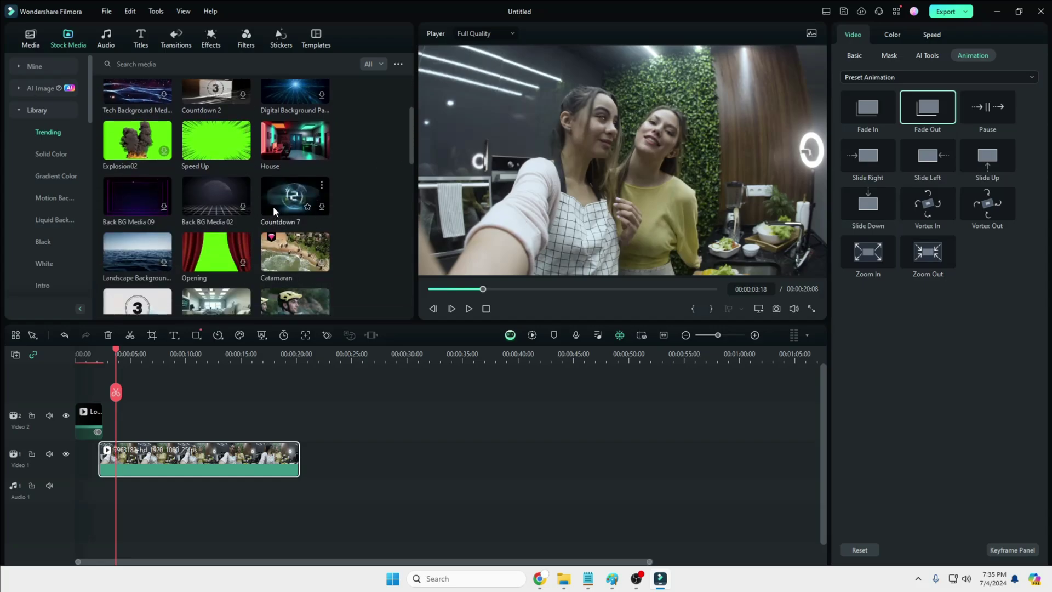
{"action": "left_click", "coordinate": [109, 41]}
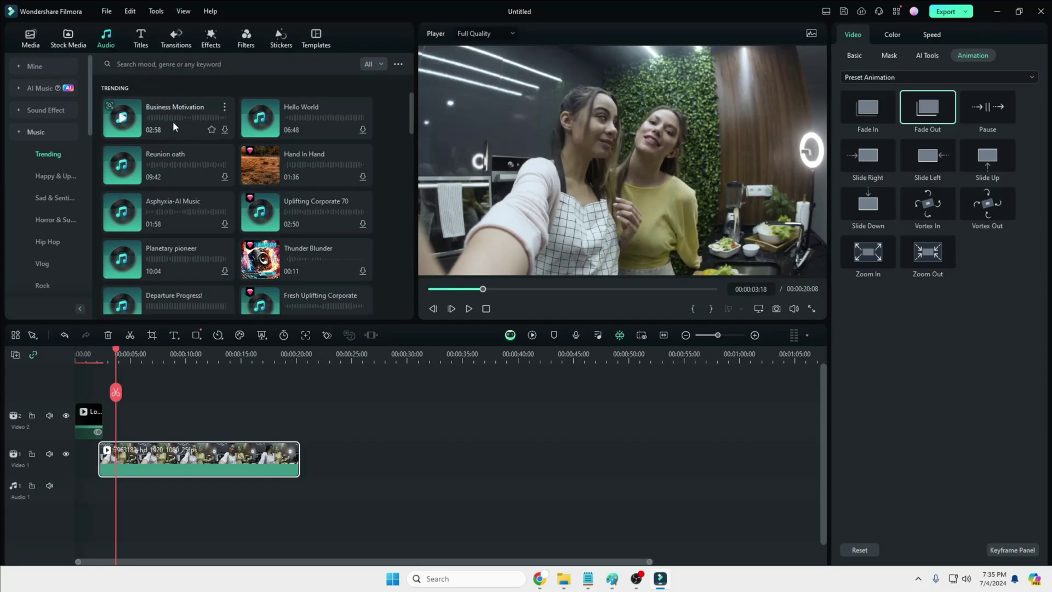
Step: Add the Midas question title from the Titles library at the playhead, then delete it
{"action": "left_click", "coordinate": [140, 41]}
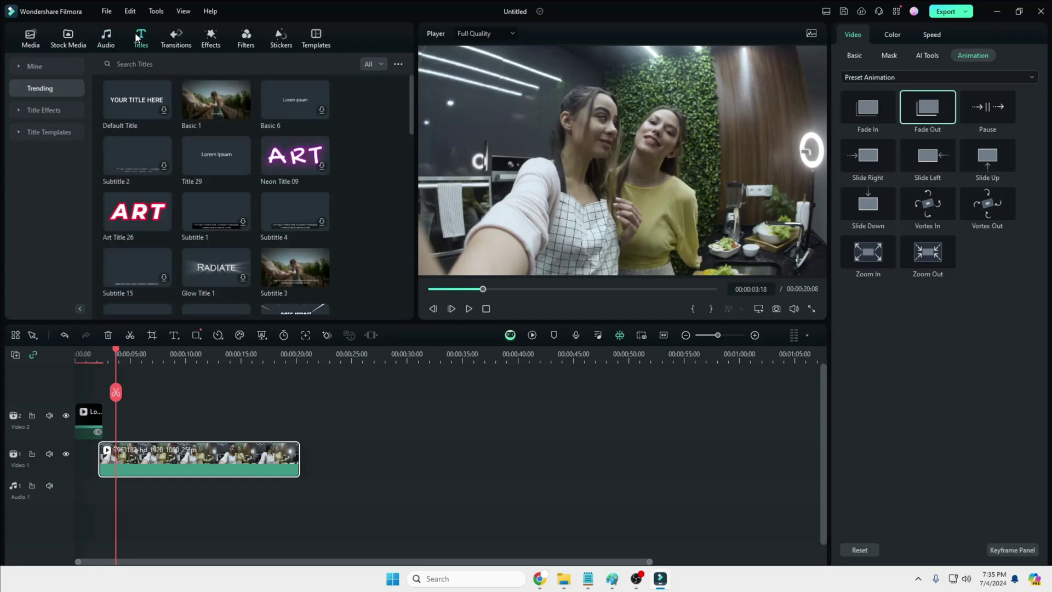
{"action": "scroll", "coordinate": [221, 163], "scroll_direction": "down", "scroll_amount": 2}
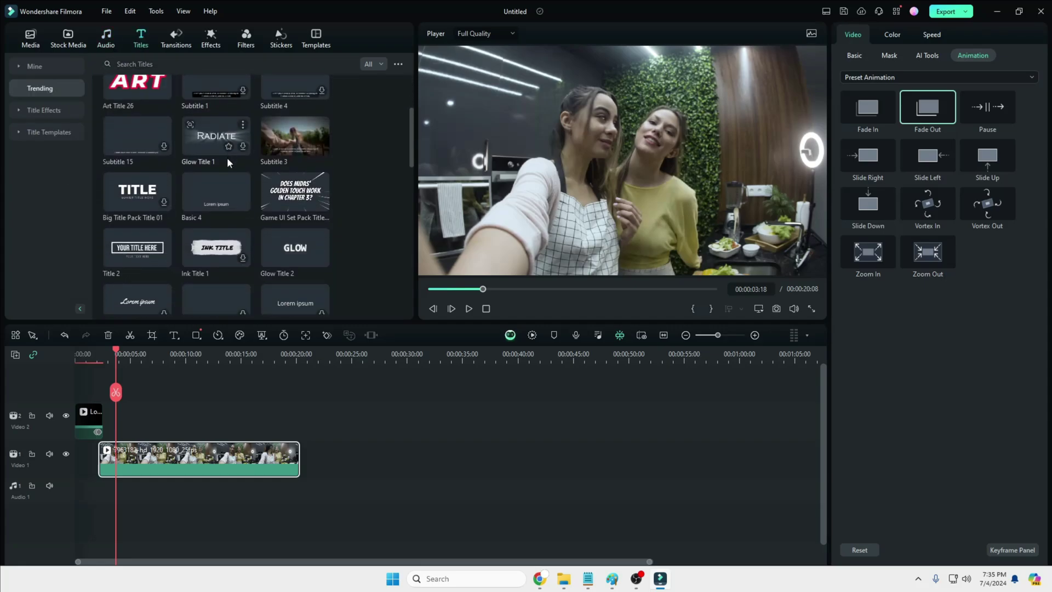
{"action": "left_click_drag", "start_coordinate": [295, 192], "coordinate": [117, 419]}
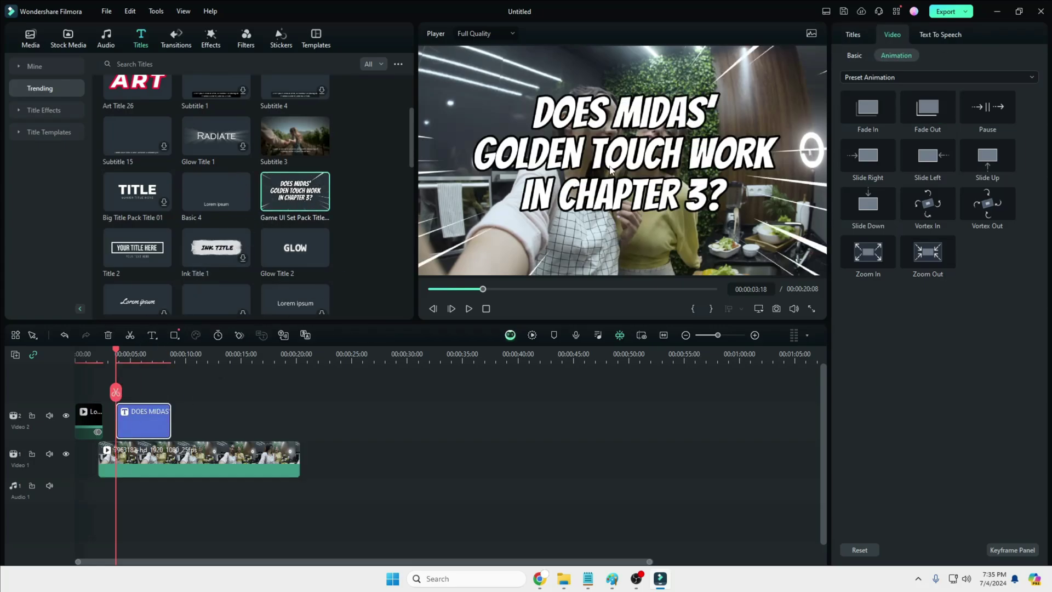
{"action": "key", "text": "Delete"}
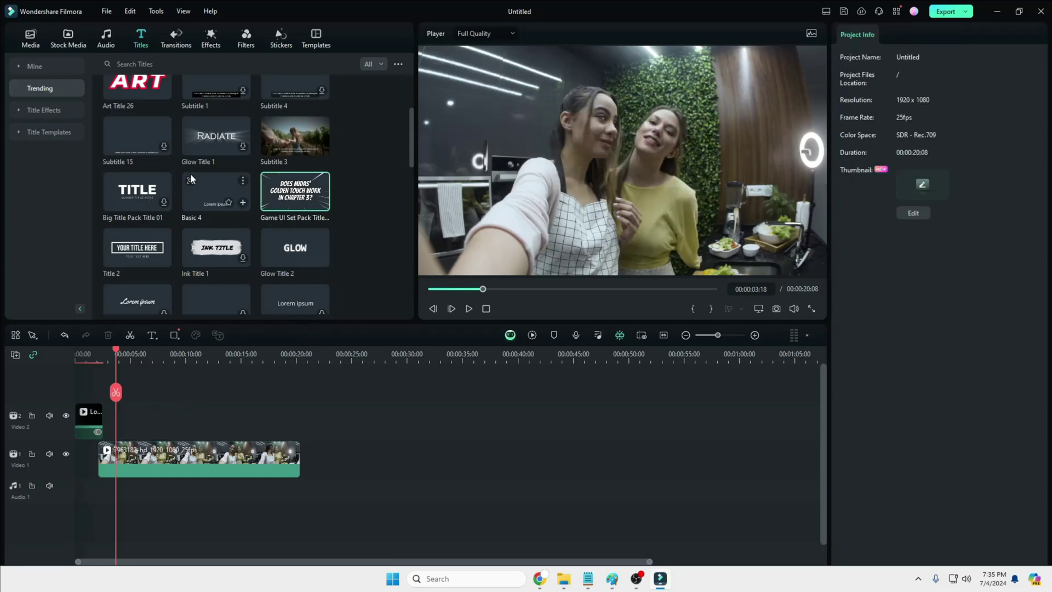
Step: Show the Lower Thirds category under Title Templates
{"action": "scroll", "coordinate": [192, 187], "scroll_direction": "down", "scroll_amount": 2}
{"action": "scroll", "coordinate": [190, 189], "scroll_direction": "up", "scroll_amount": 4}
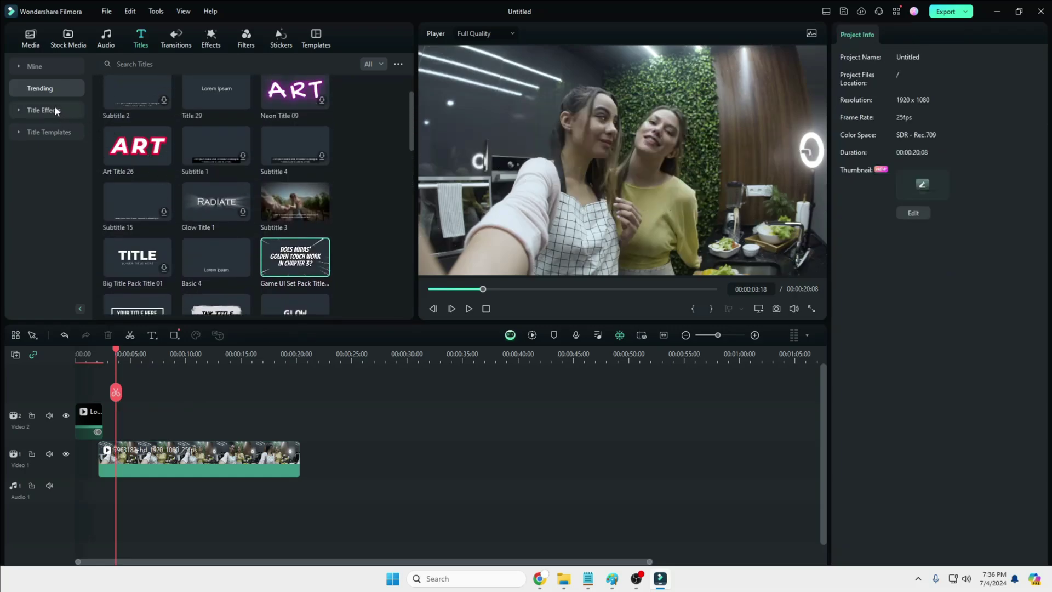
{"action": "left_click", "coordinate": [19, 109]}
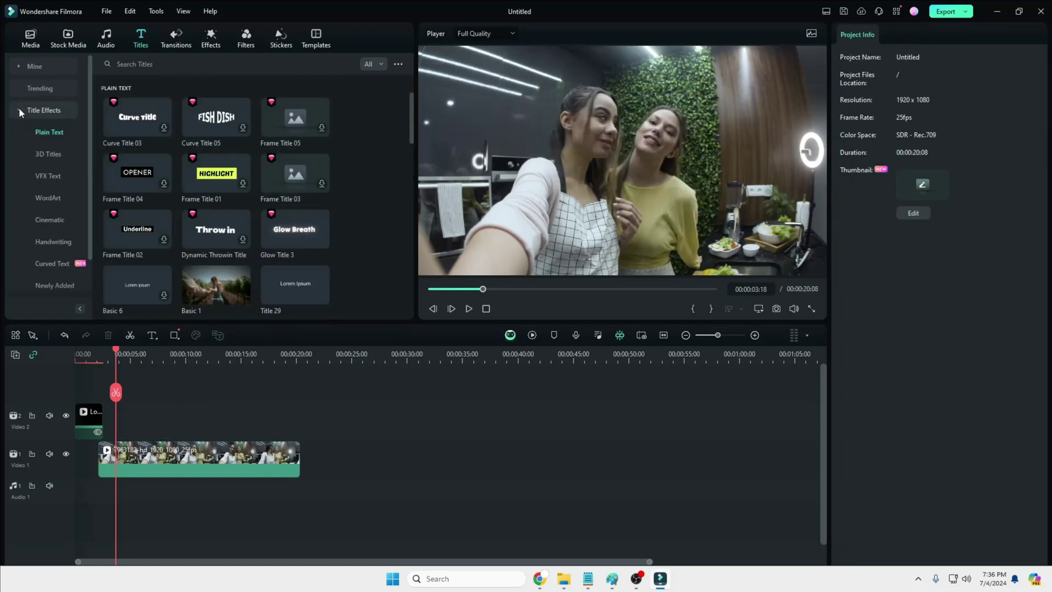
{"action": "left_click", "coordinate": [20, 110]}
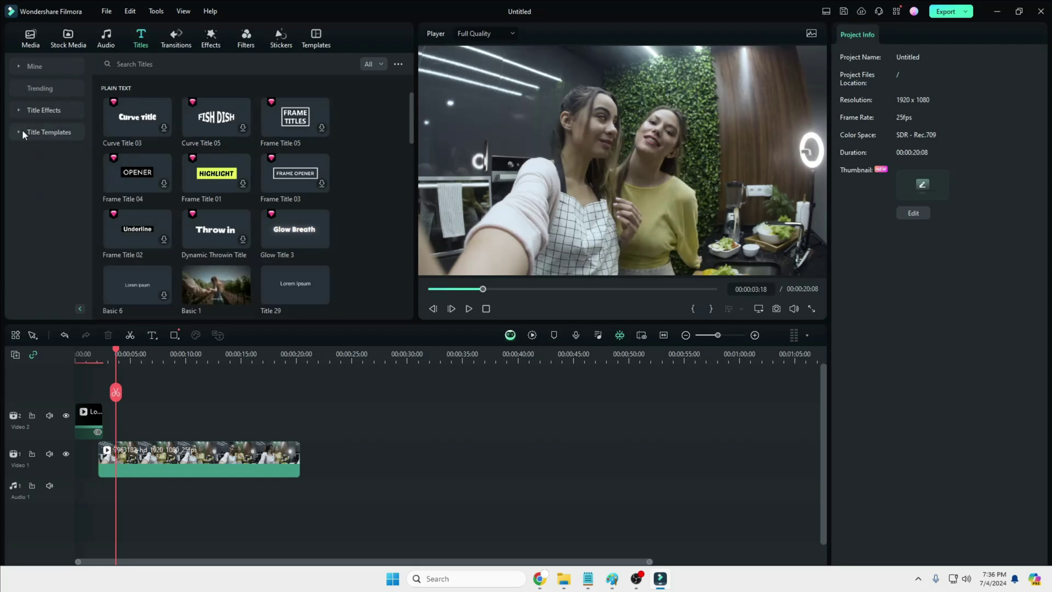
{"action": "left_click", "coordinate": [18, 131]}
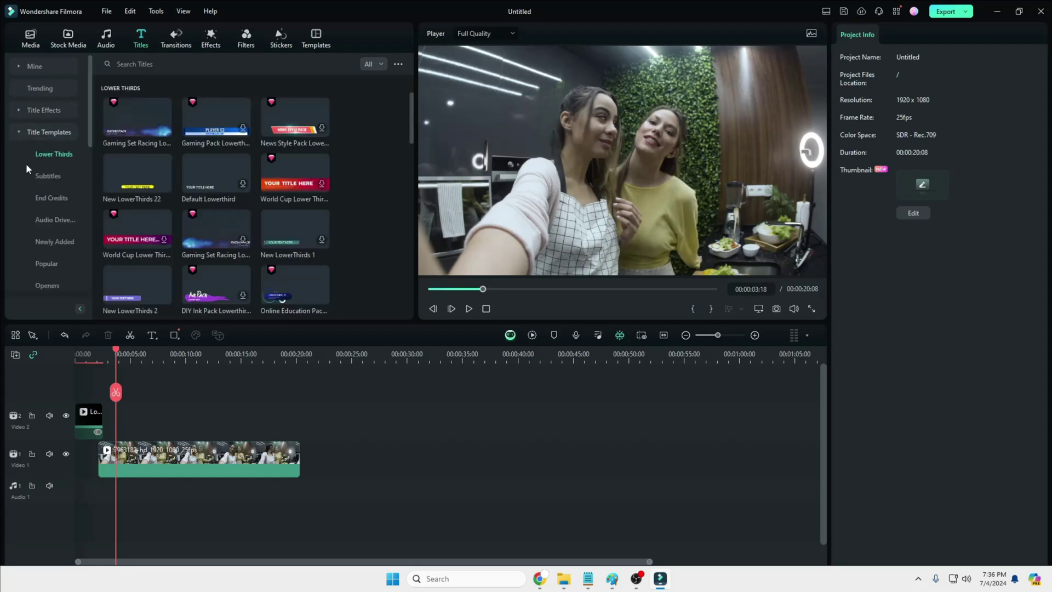
Step: Place the racing-pack lower third on Video 2 at the playhead and preview it
{"action": "left_click_drag", "start_coordinate": [204, 223], "coordinate": [120, 418]}
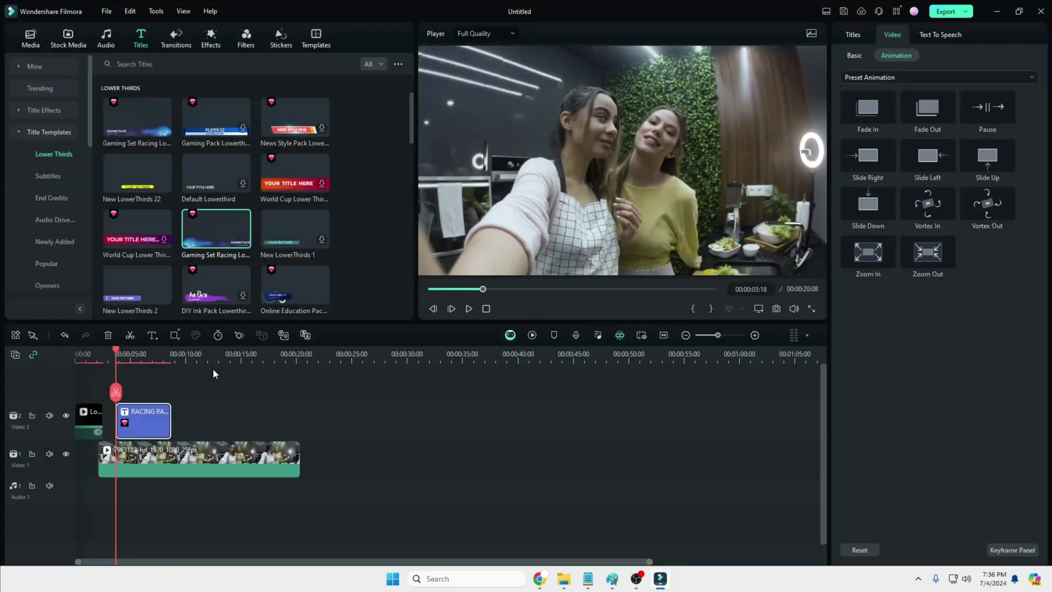
{"action": "key", "text": "space"}
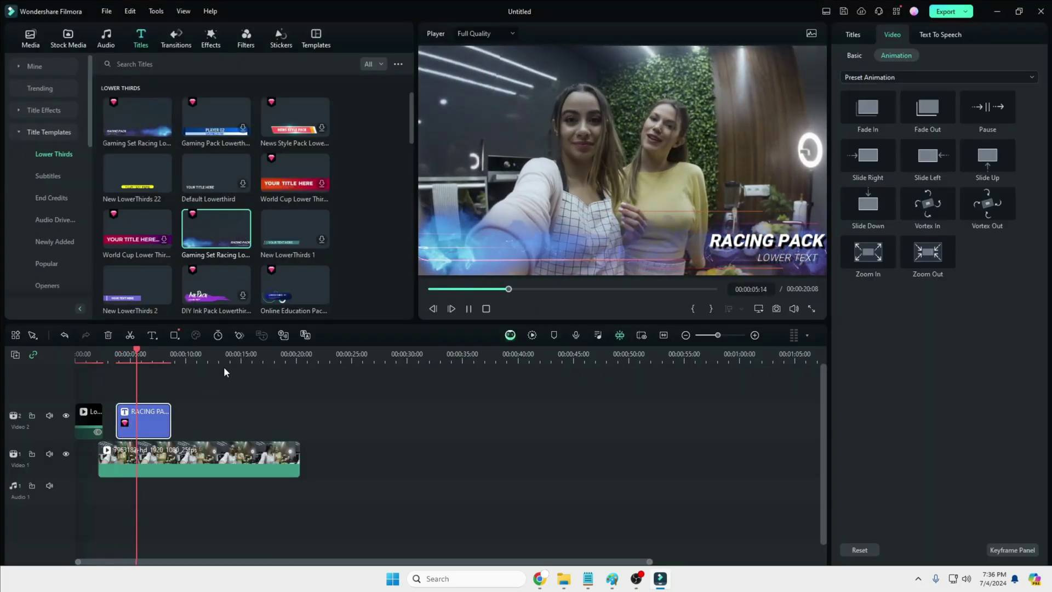
{"action": "key", "text": "space"}
{"action": "key", "text": "space"}
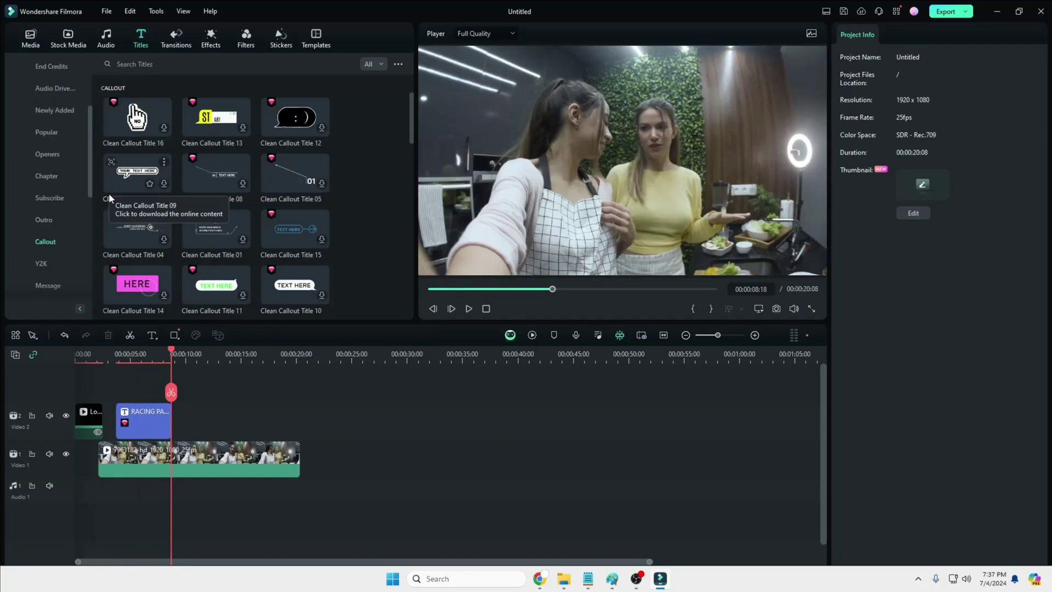
Step: Browse the Y2K, Callout, YouTube and News title templates, then show the Trending transitions
{"action": "scroll", "coordinate": [186, 188], "scroll_direction": "down", "scroll_amount": 3}
{"action": "scroll", "coordinate": [187, 188], "scroll_direction": "up", "scroll_amount": 1}
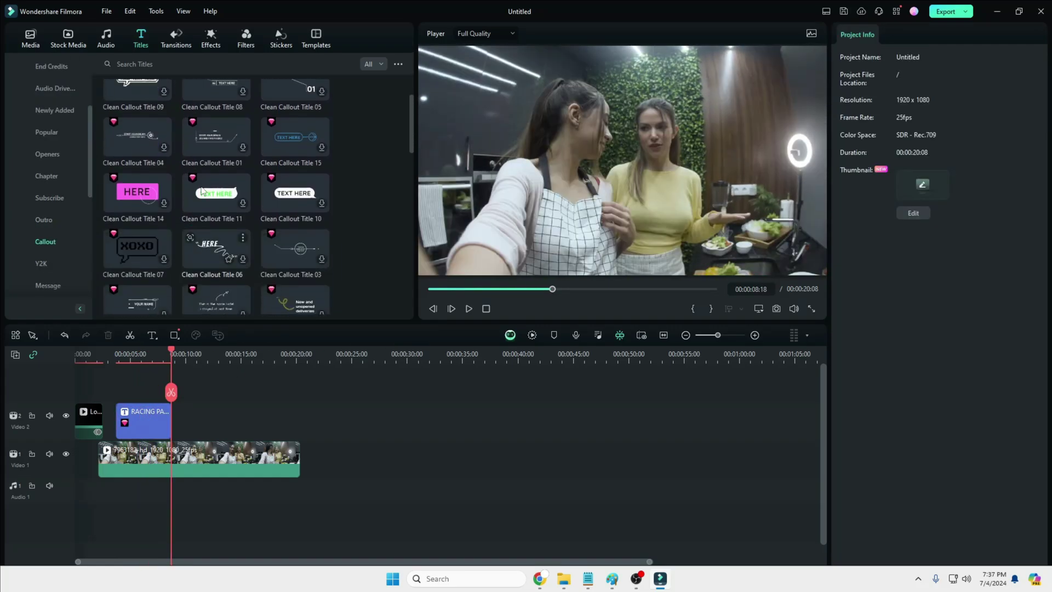
{"action": "left_click", "coordinate": [55, 261]}
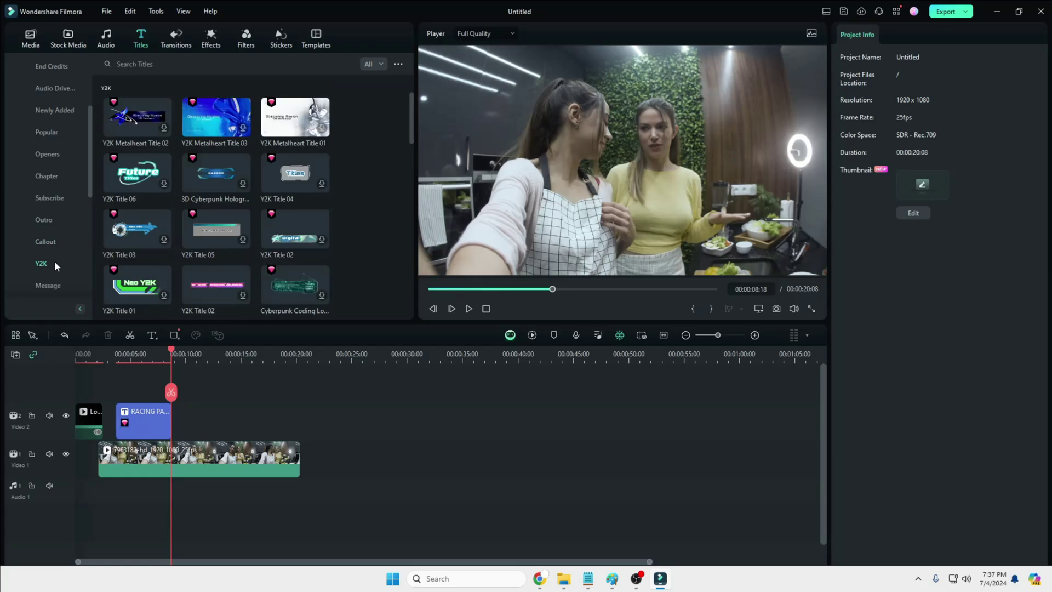
{"action": "left_click", "coordinate": [53, 241]}
{"action": "scroll", "coordinate": [54, 241], "scroll_direction": "down", "scroll_amount": 3}
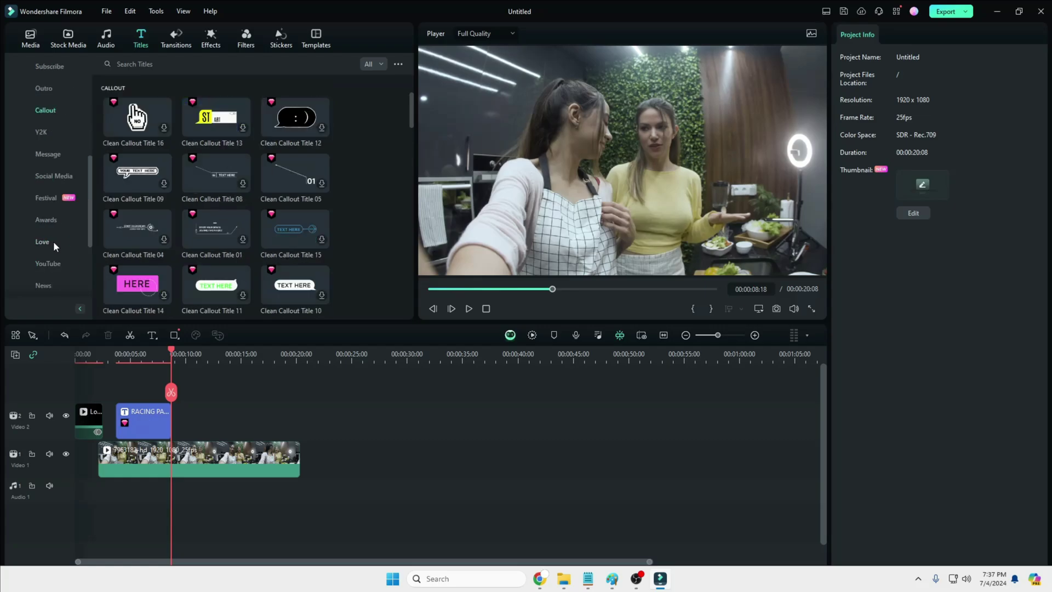
{"action": "left_click", "coordinate": [48, 263]}
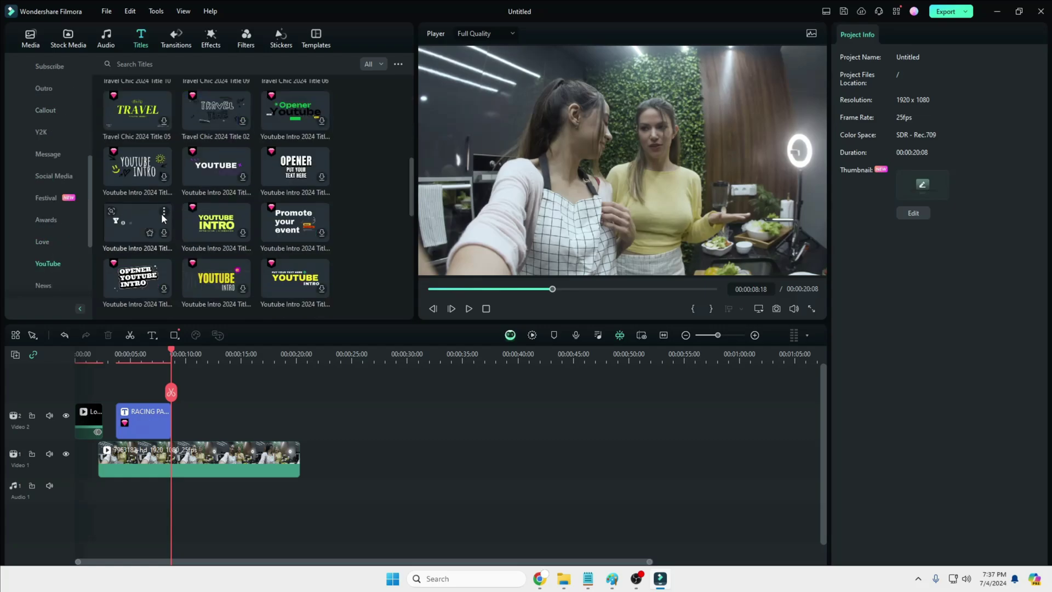
{"action": "left_click", "coordinate": [45, 284]}
{"action": "scroll", "coordinate": [48, 268], "scroll_direction": "down", "scroll_amount": 3}
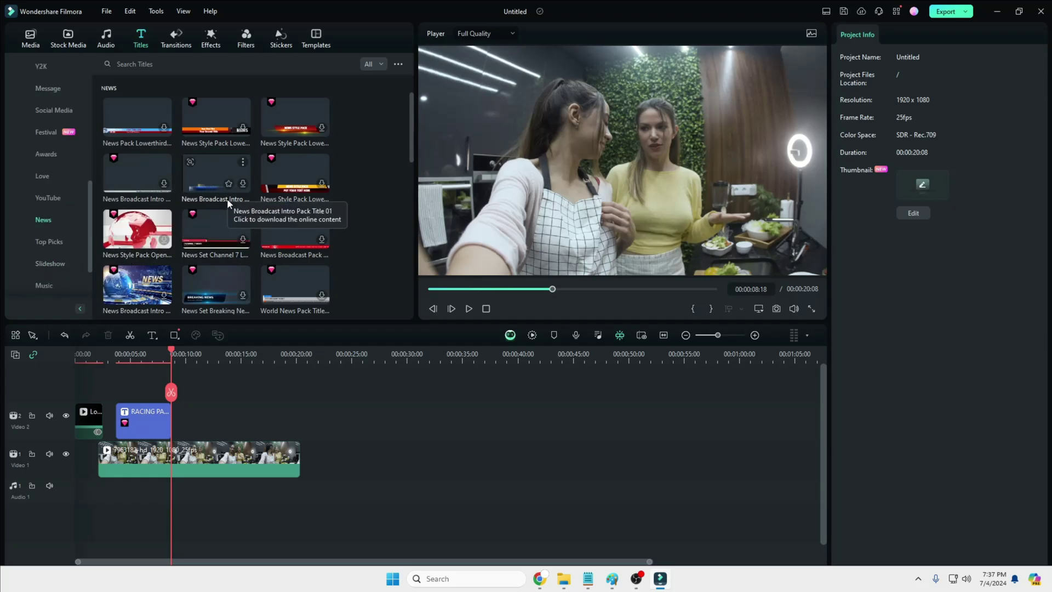
{"action": "left_click", "coordinate": [186, 41]}
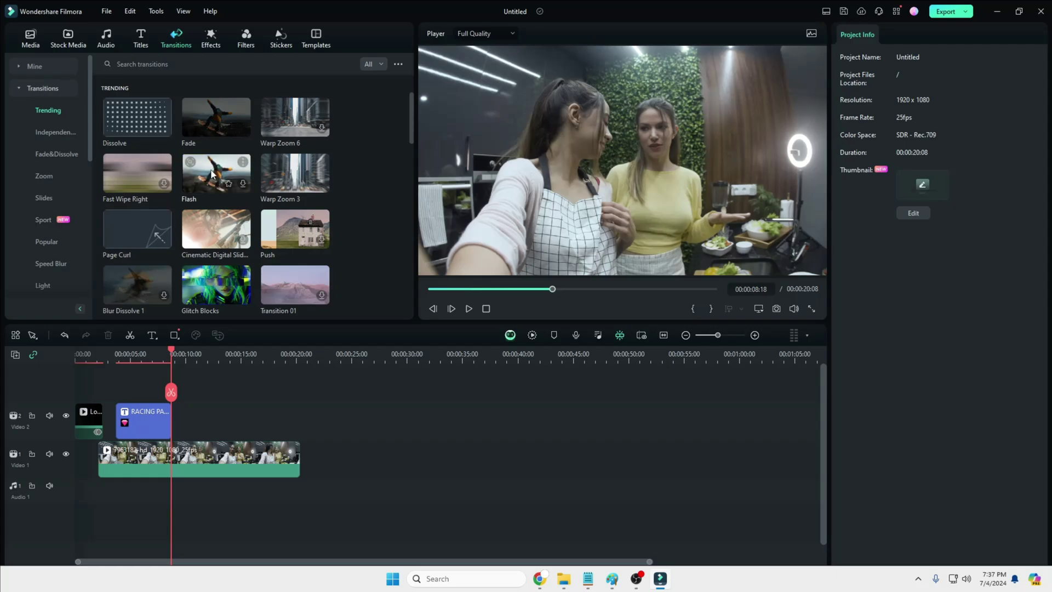
Step: Browse the Fade&Dissolve, Slides and Sport transition categories
{"action": "left_click", "coordinate": [53, 154]}
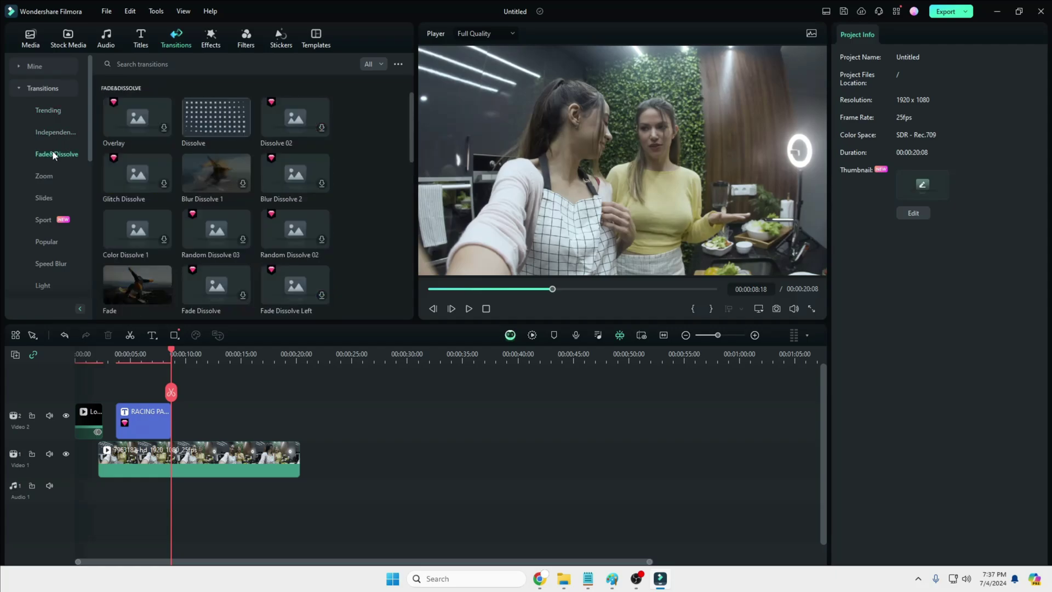
{"action": "left_click", "coordinate": [47, 196]}
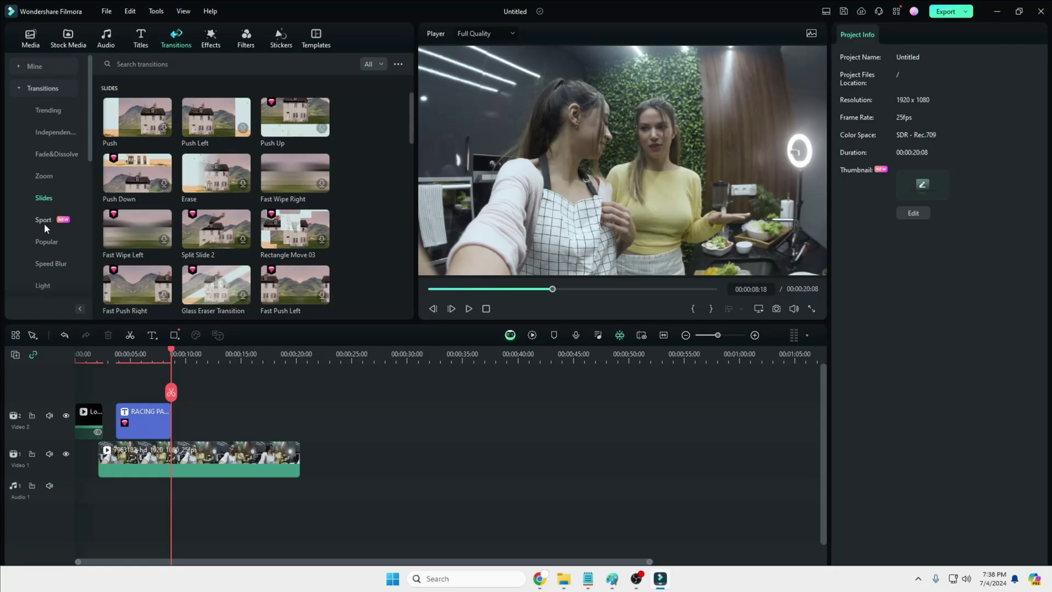
{"action": "left_click", "coordinate": [45, 224]}
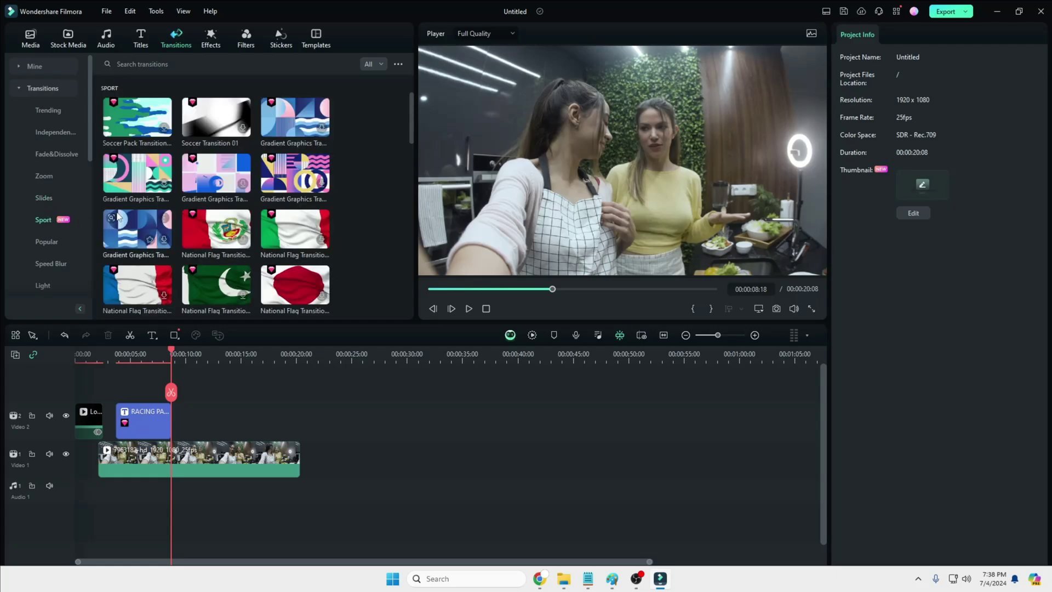
{"action": "scroll", "coordinate": [137, 175], "scroll_direction": "down", "scroll_amount": 5}
Step: Try the India National Flag transition on Video 2, preview it, then undo it
{"action": "left_click_drag", "start_coordinate": [137, 175], "coordinate": [174, 416]}
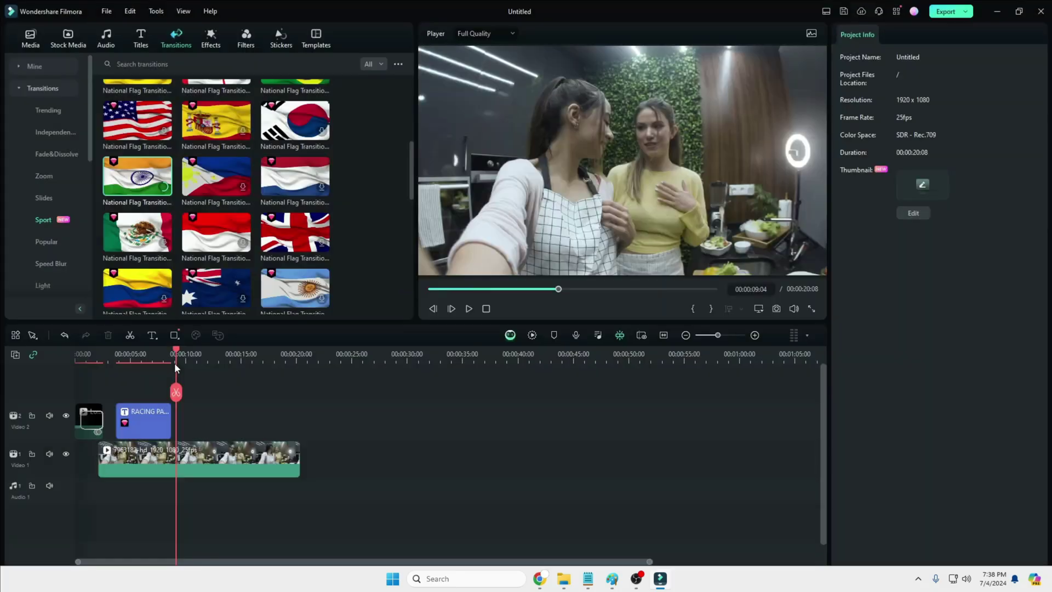
{"action": "left_click", "coordinate": [469, 309]}
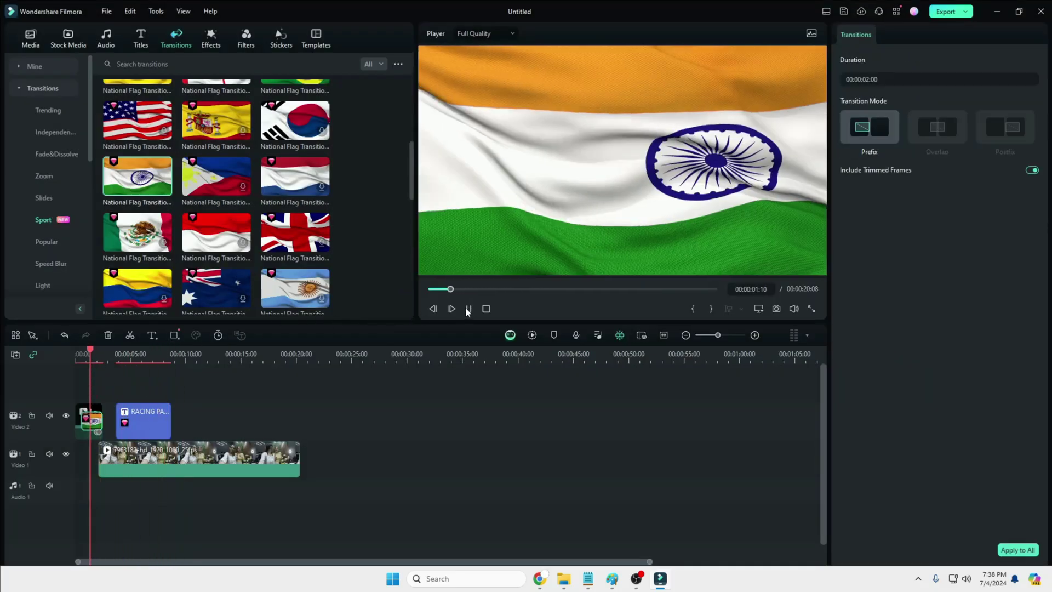
{"action": "key", "text": "ctrl+z"}
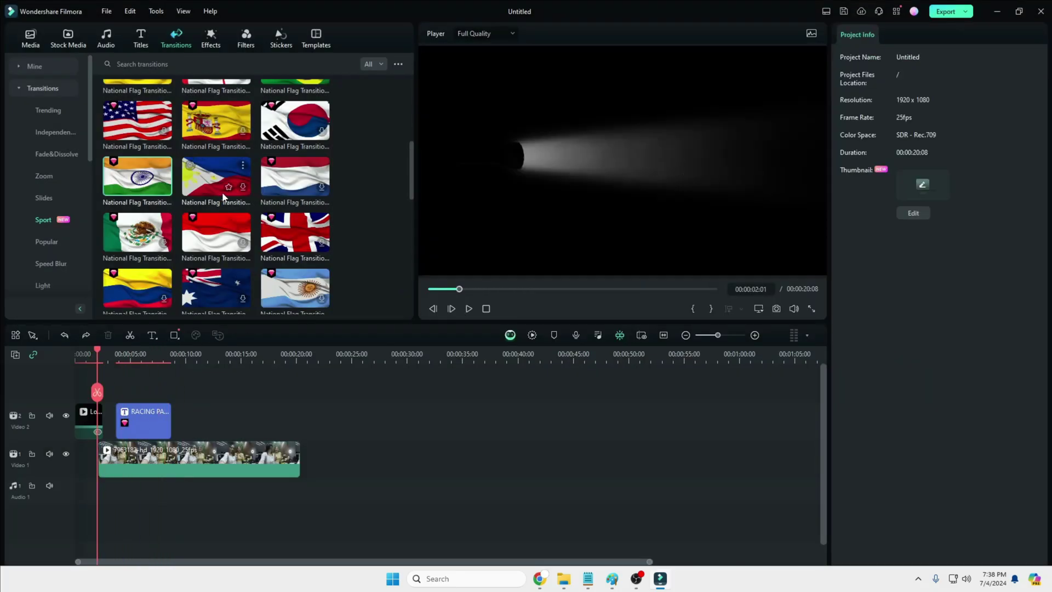
Step: Show the Speed Blur transitions and start playing the project preview
{"action": "scroll", "coordinate": [218, 177], "scroll_direction": "down", "scroll_amount": 3}
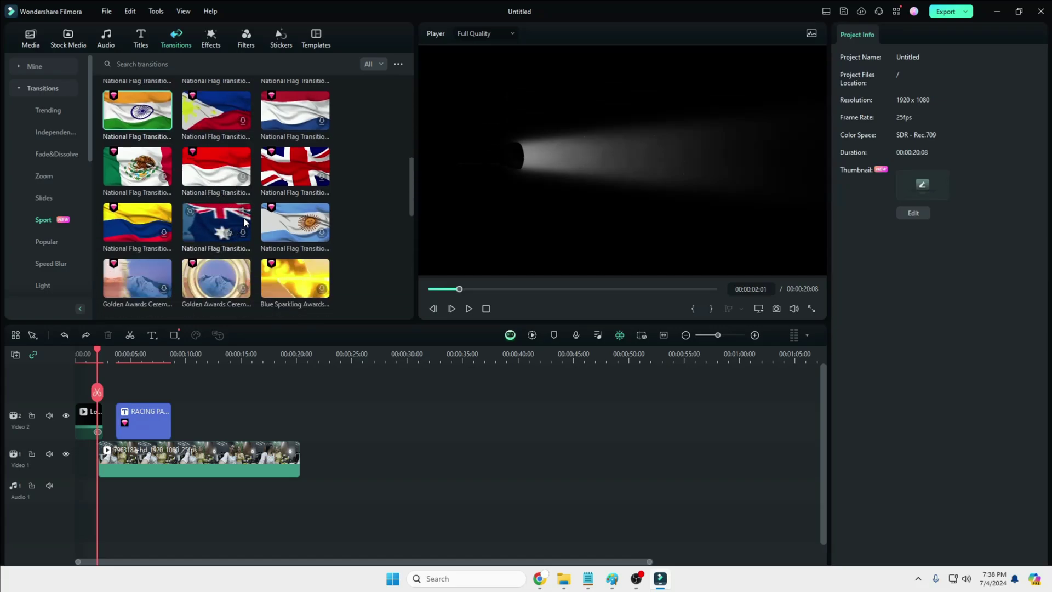
{"action": "left_click", "coordinate": [53, 263]}
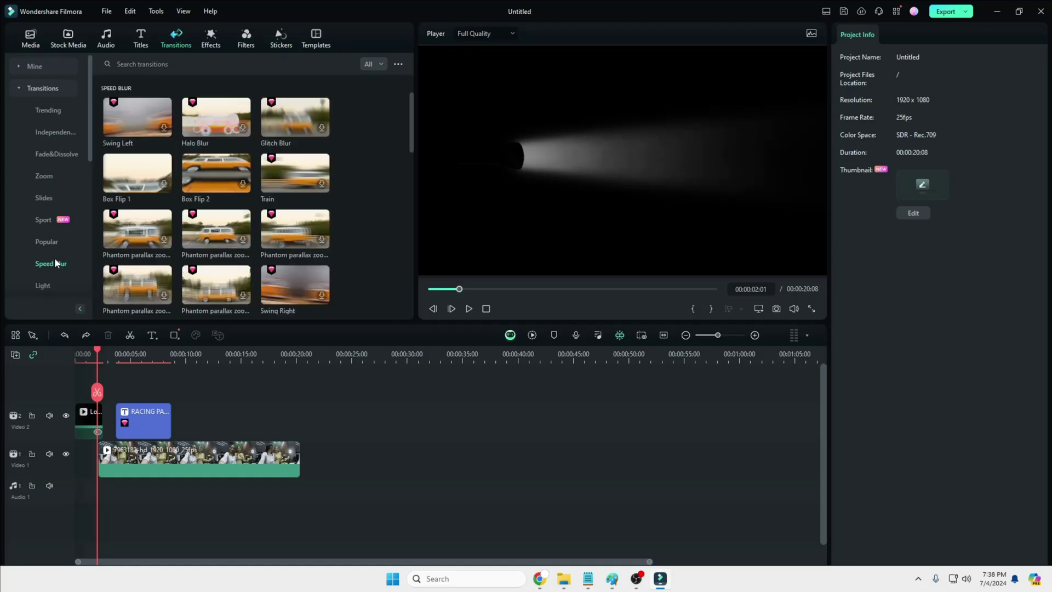
{"action": "scroll", "coordinate": [68, 219], "scroll_direction": "down", "scroll_amount": 3}
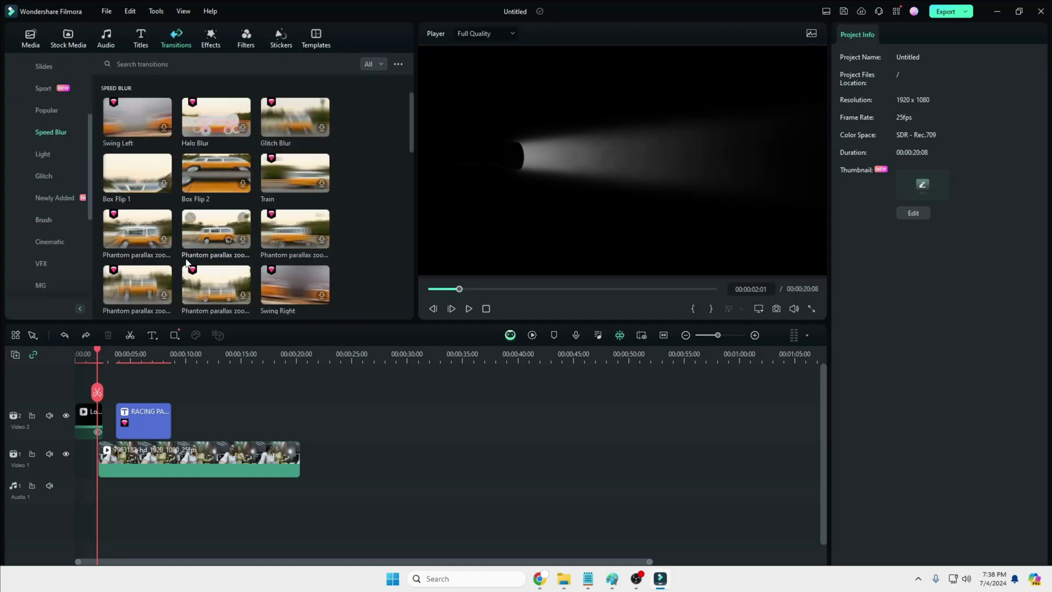
{"action": "key", "text": "space"}
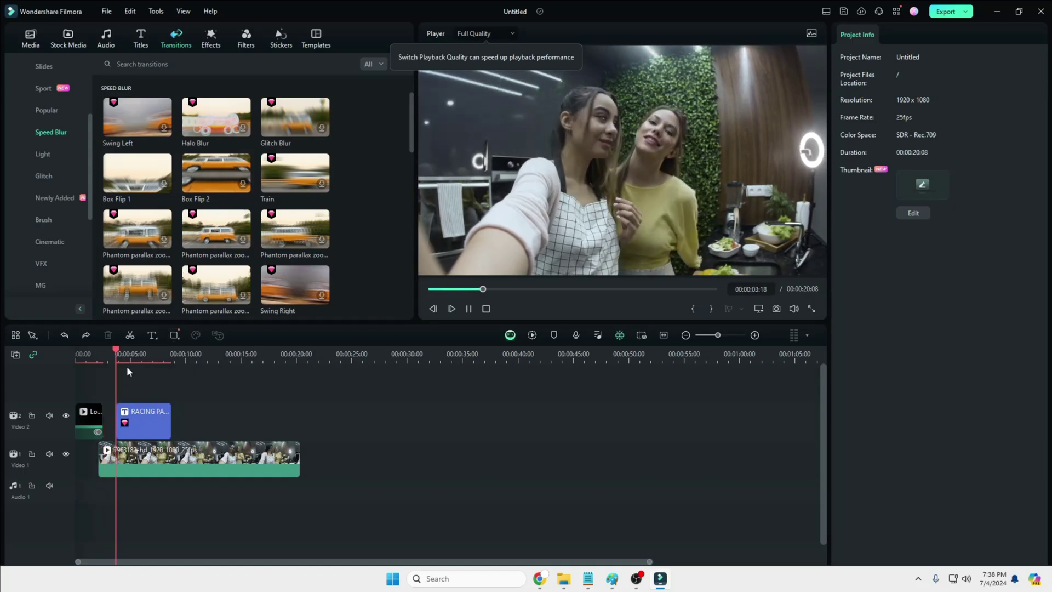
Step: Split the kitchen clip at 00:00:07:22
{"action": "left_click", "coordinate": [178, 453]}
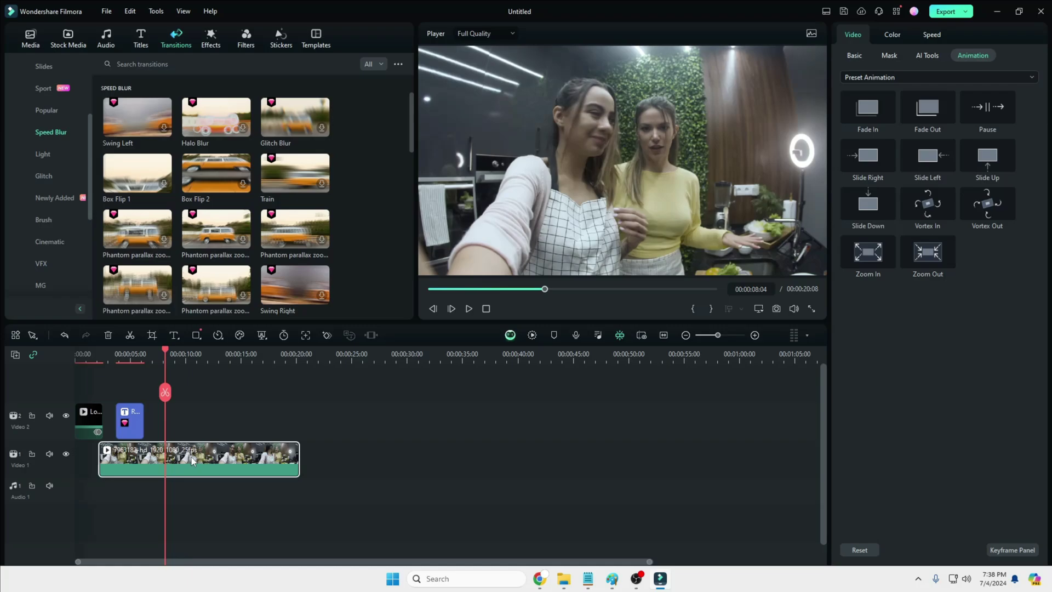
{"action": "mouse_move", "coordinate": [155, 359]}
{"action": "left_mouse_down"}
{"action": "mouse_move", "coordinate": [189, 363]}
{"action": "mouse_move", "coordinate": [159, 363]}
{"action": "mouse_move", "coordinate": [162, 373]}
{"action": "left_mouse_up"}
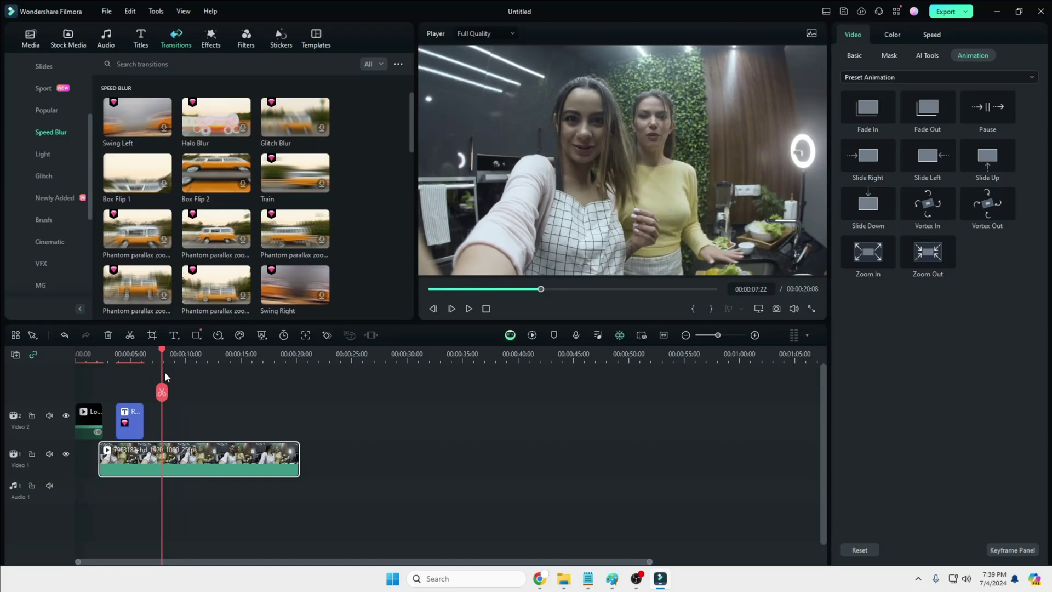
{"action": "left_click", "coordinate": [161, 392]}
{"action": "left_click_drag", "start_coordinate": [173, 452], "coordinate": [173, 452]}
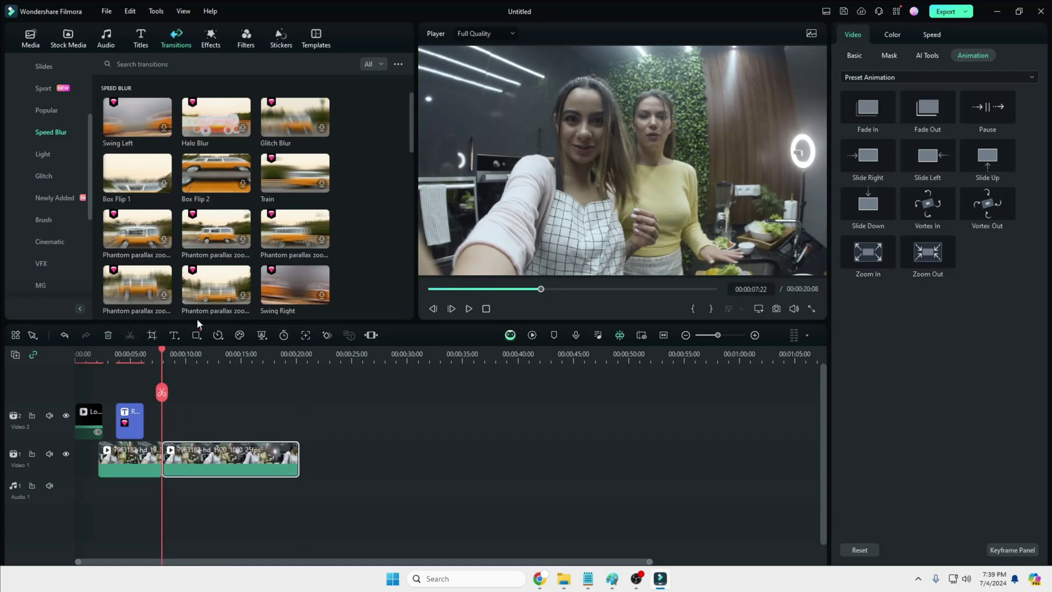
Step: Add the Phantom parallax zoom transition between the halves with a 00:00:01:00 duration
{"action": "left_click_drag", "start_coordinate": [143, 227], "coordinate": [159, 459]}
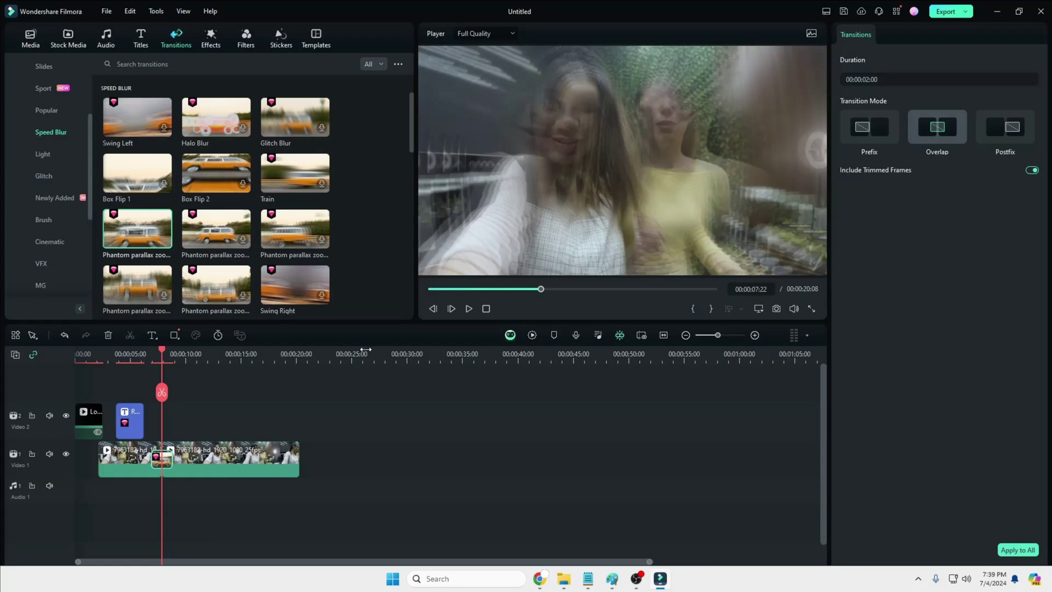
{"action": "left_click", "coordinate": [872, 81]}
{"action": "left_click", "coordinate": [872, 81]}
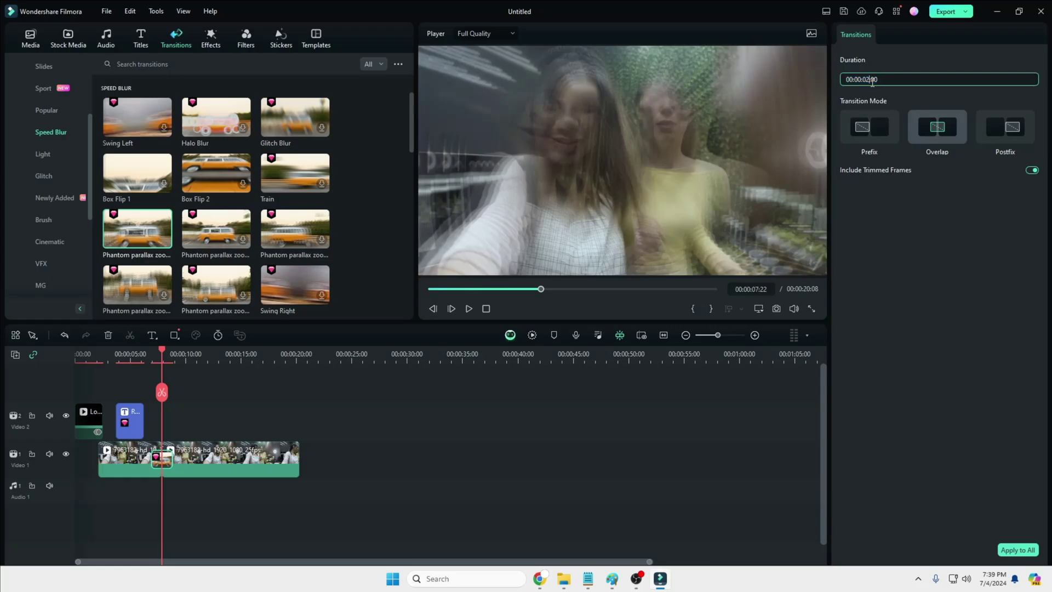
{"action": "type", "text": "1"}
{"action": "left_click", "coordinate": [152, 353]}
Step: Play back the new transition, then show the Trending effects library
{"action": "left_click", "coordinate": [472, 307]}
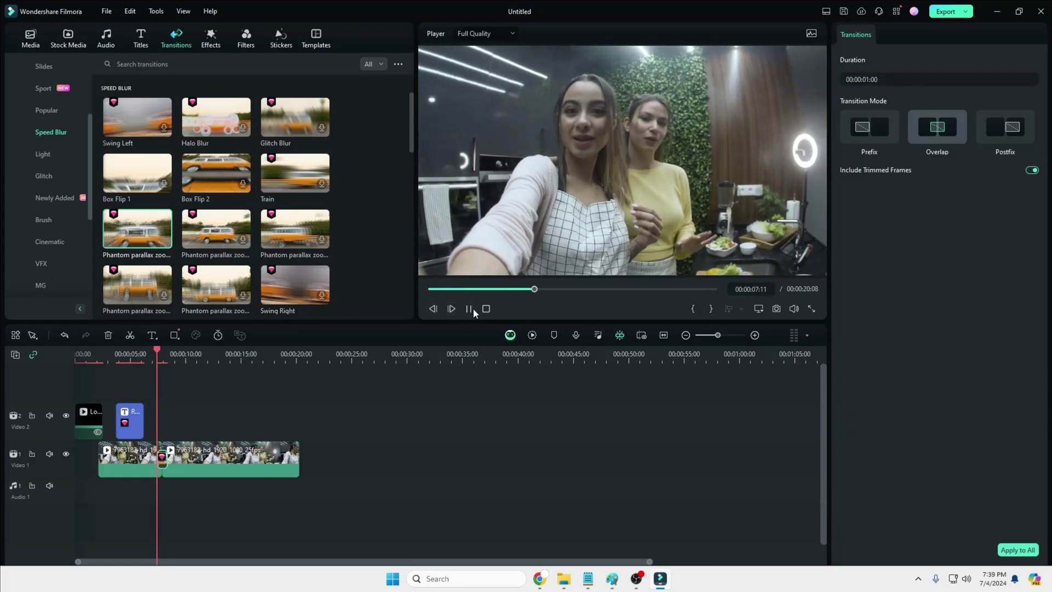
{"action": "left_click", "coordinate": [473, 308]}
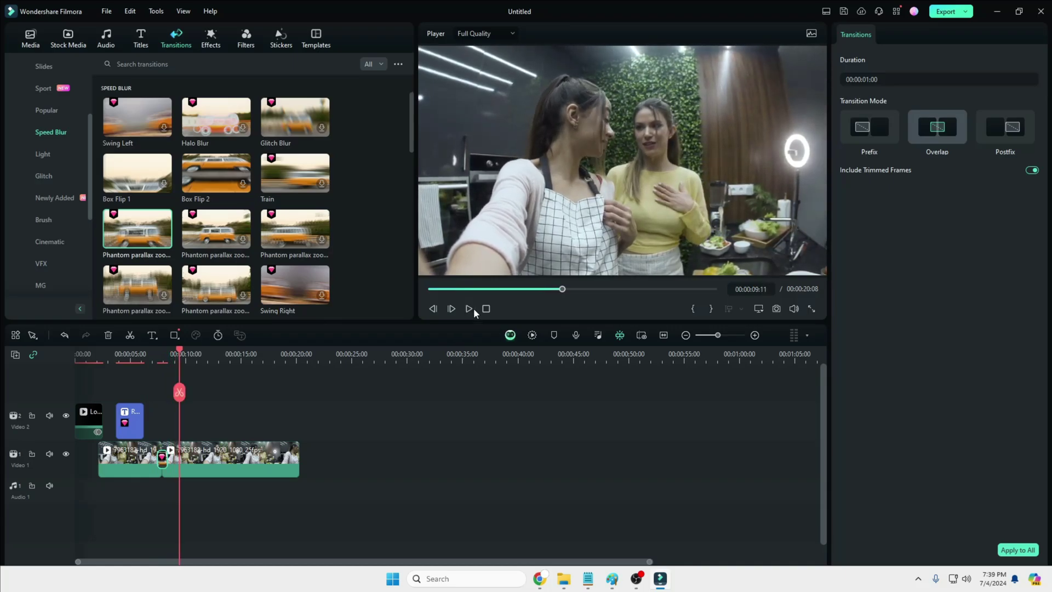
{"action": "scroll", "coordinate": [250, 219], "scroll_direction": "down", "scroll_amount": 3}
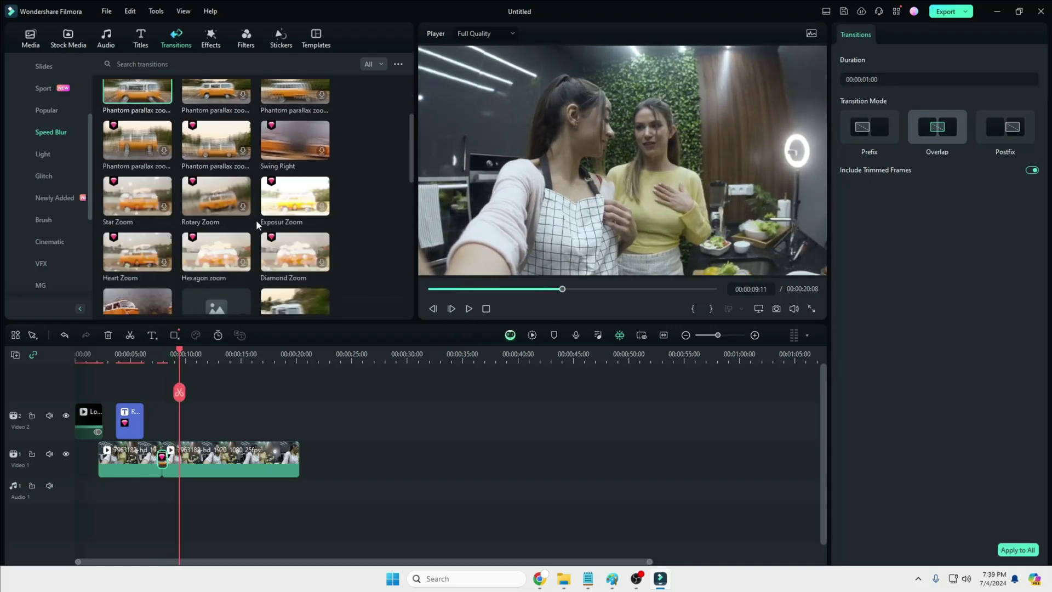
{"action": "scroll", "coordinate": [255, 219], "scroll_direction": "down", "scroll_amount": 2}
{"action": "left_click", "coordinate": [212, 46]}
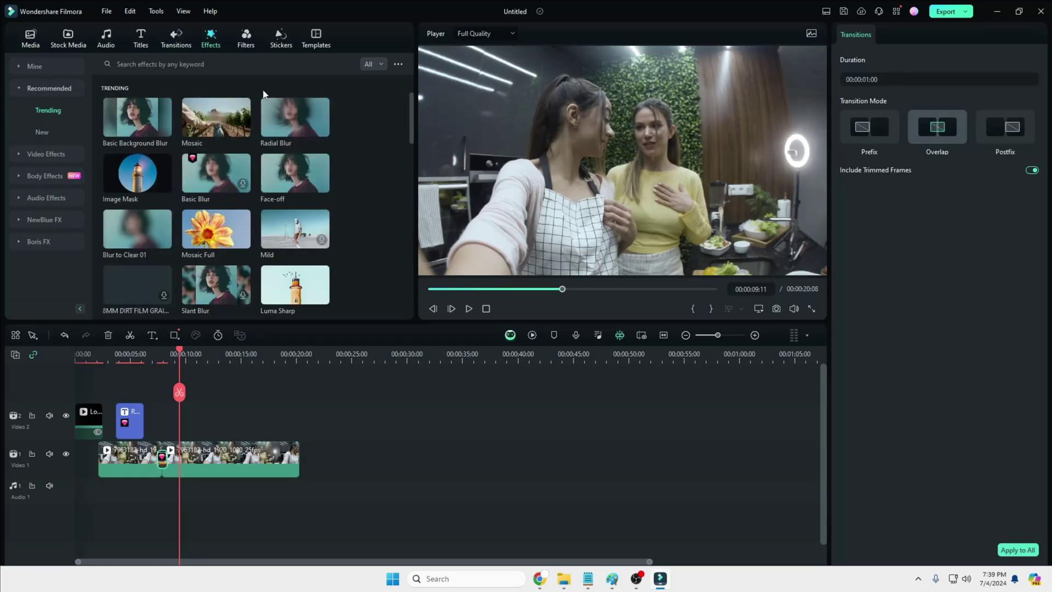
Step: Apply Image Mask to the second clip and shrink it leftward in the player
{"action": "mouse_move", "coordinate": [205, 113]}
{"action": "mouse_move", "coordinate": [131, 182]}
{"action": "left_click_drag", "start_coordinate": [144, 183], "coordinate": [198, 449]}
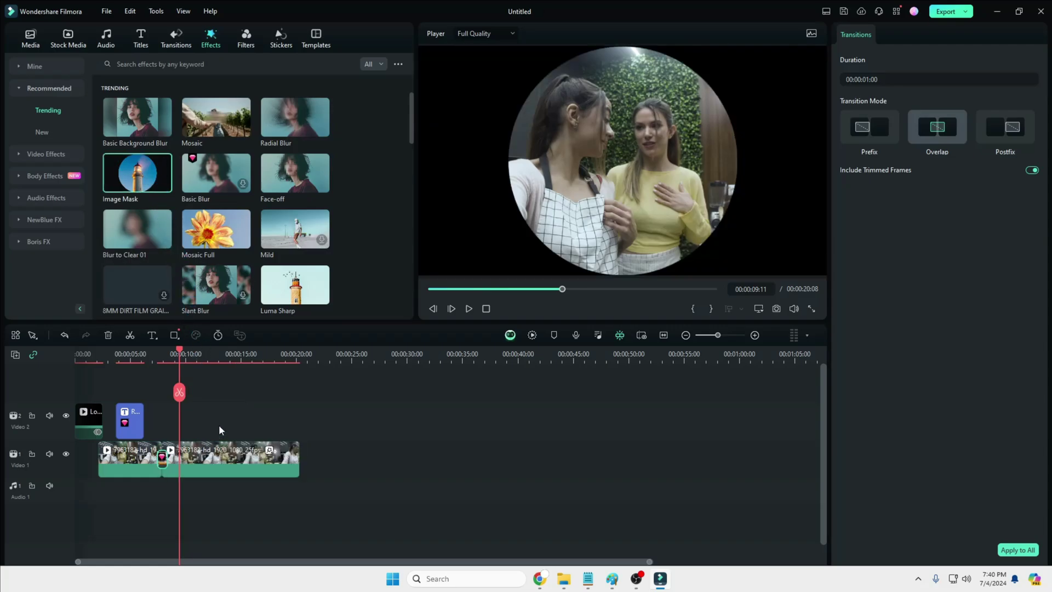
{"action": "left_click", "coordinate": [555, 192]}
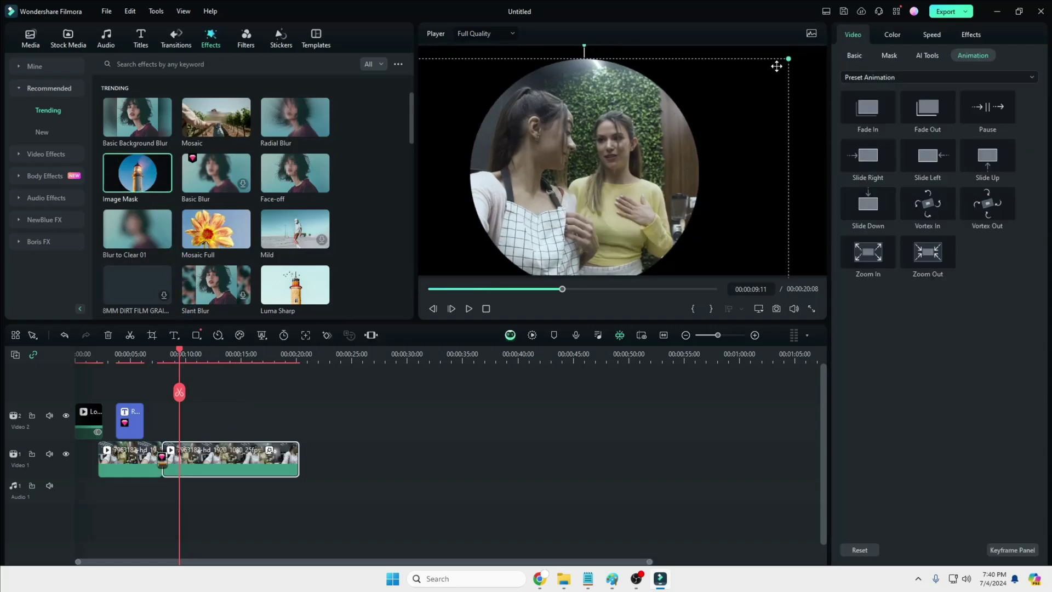
{"action": "left_click_drag", "start_coordinate": [789, 58], "coordinate": [545, 193]}
{"action": "left_click_drag", "start_coordinate": [493, 235], "coordinate": [515, 211]}
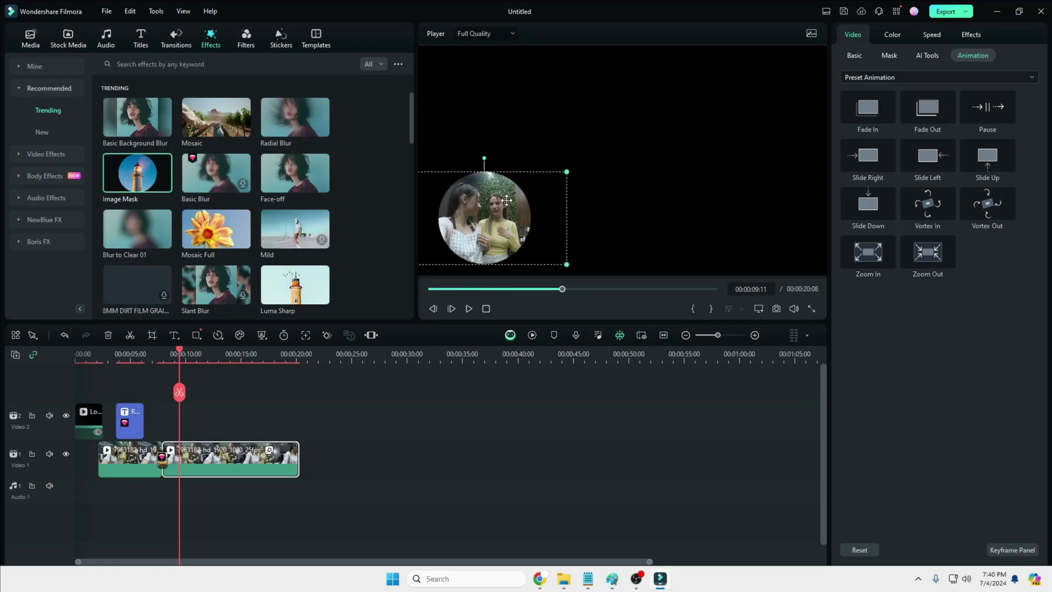
Step: Undo the mask and expand Body Effects to show the NewBlue FX effects
{"action": "key", "text": "ctrl+z"}
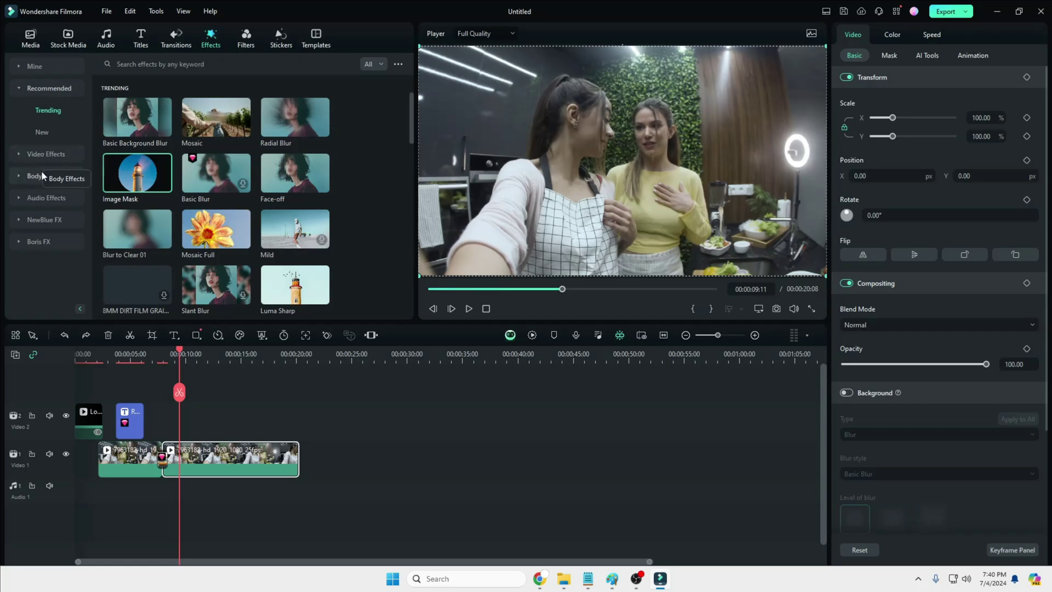
{"action": "left_click", "coordinate": [36, 176]}
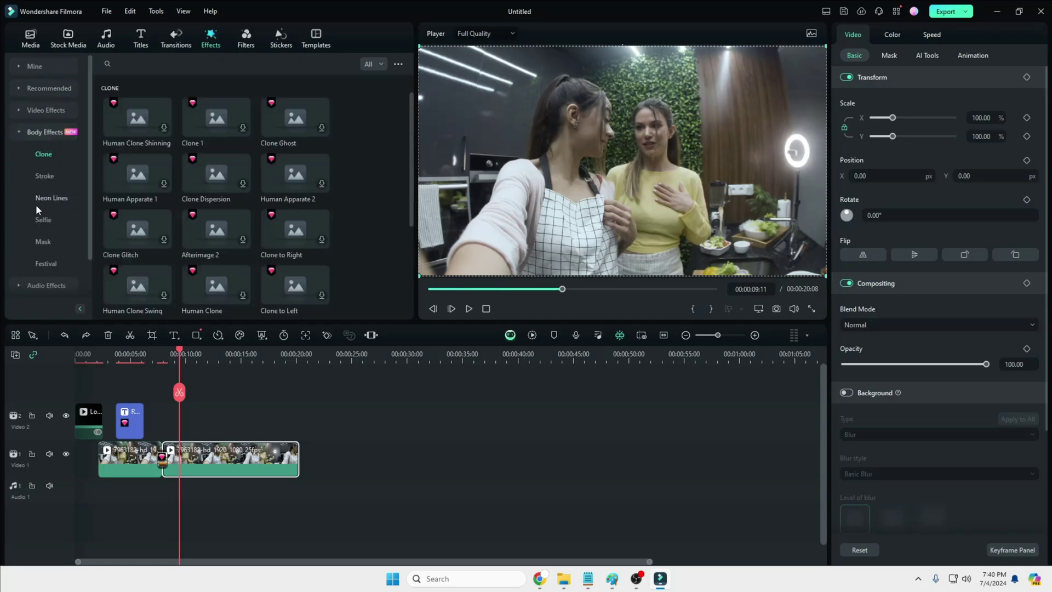
{"action": "scroll", "coordinate": [33, 214], "scroll_direction": "down", "scroll_amount": 2}
{"action": "left_click", "coordinate": [33, 263]}
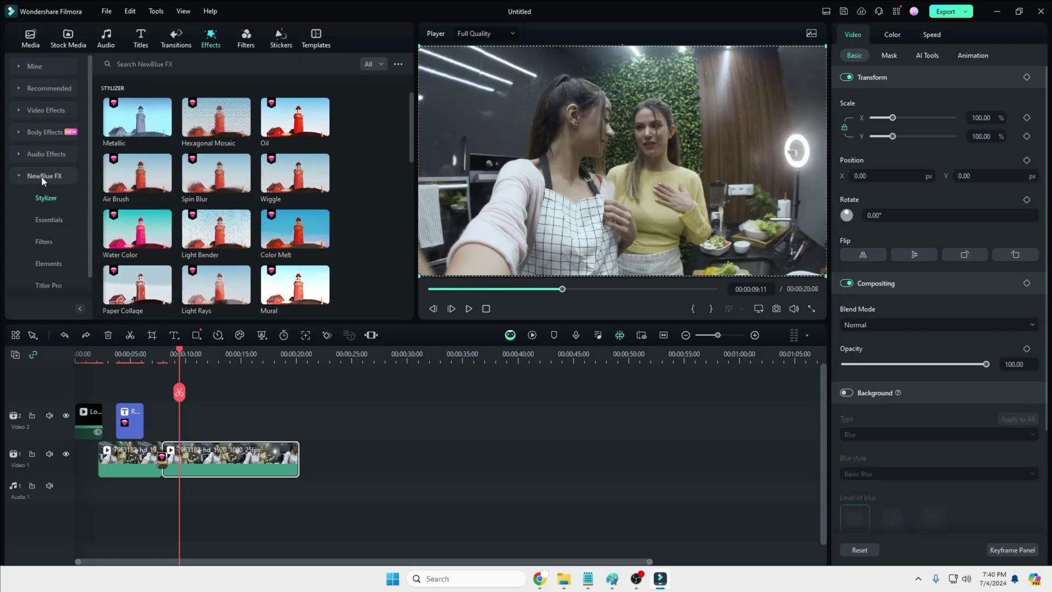
Step: Show the NewBlue Essentials and NewBlue Filters effects
{"action": "scroll", "coordinate": [187, 153], "scroll_direction": "down", "scroll_amount": 4}
{"action": "left_click", "coordinate": [48, 220]}
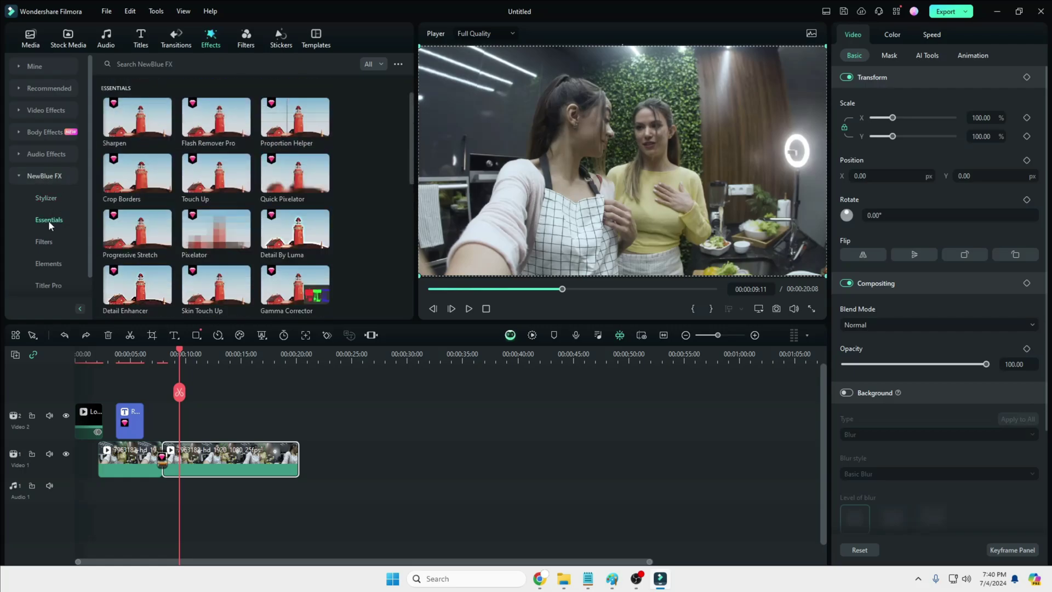
{"action": "left_click", "coordinate": [45, 242]}
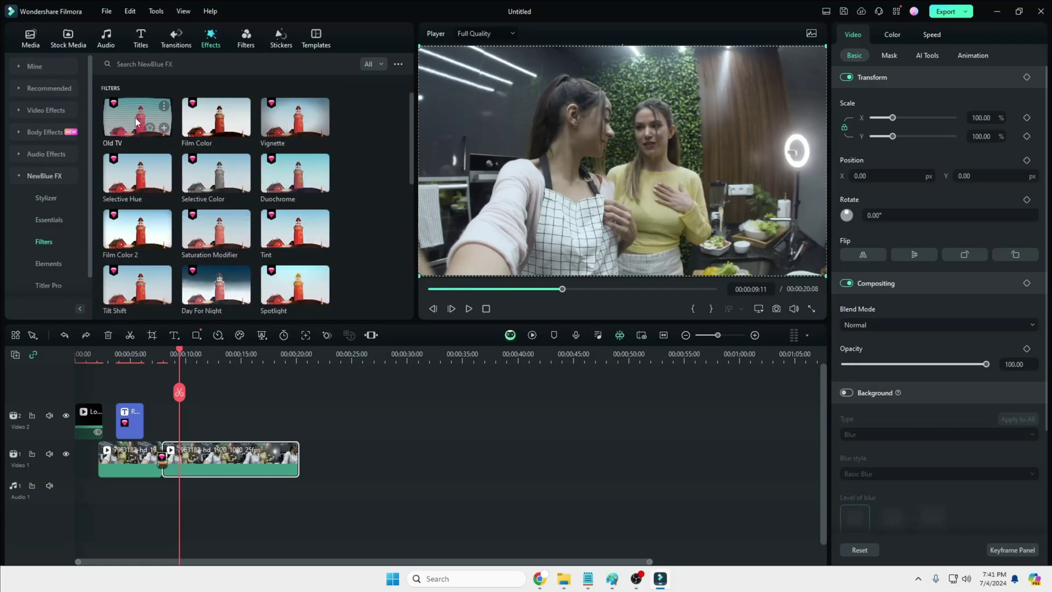
Step: Apply Old TV to the second kitchen clip, preview it, then collapse NewBlue FX
{"action": "left_click_drag", "start_coordinate": [140, 125], "coordinate": [187, 459]}
{"action": "left_click", "coordinate": [469, 309]}
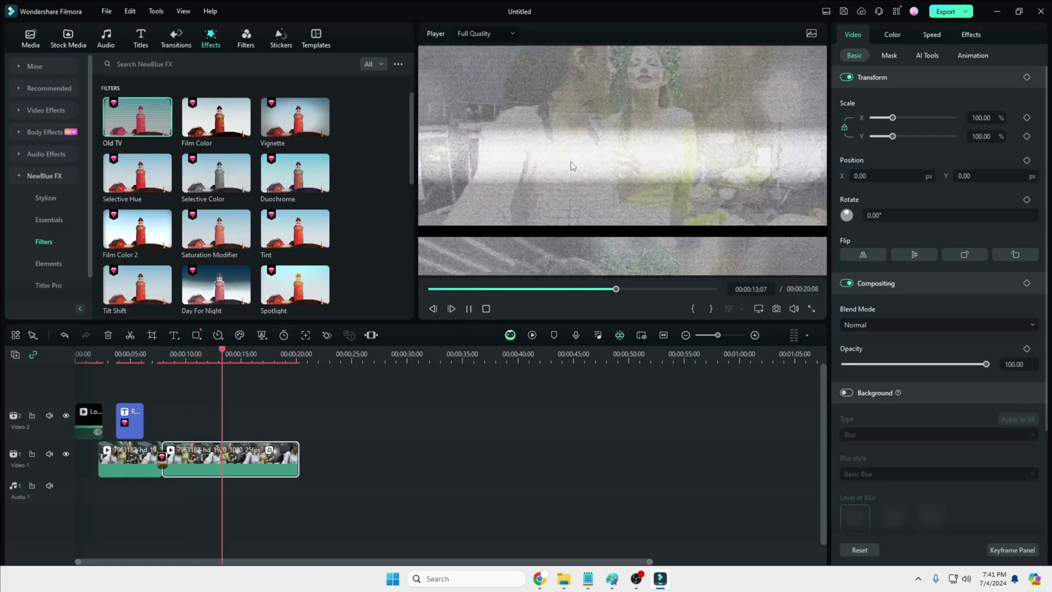
{"action": "left_click", "coordinate": [468, 309]}
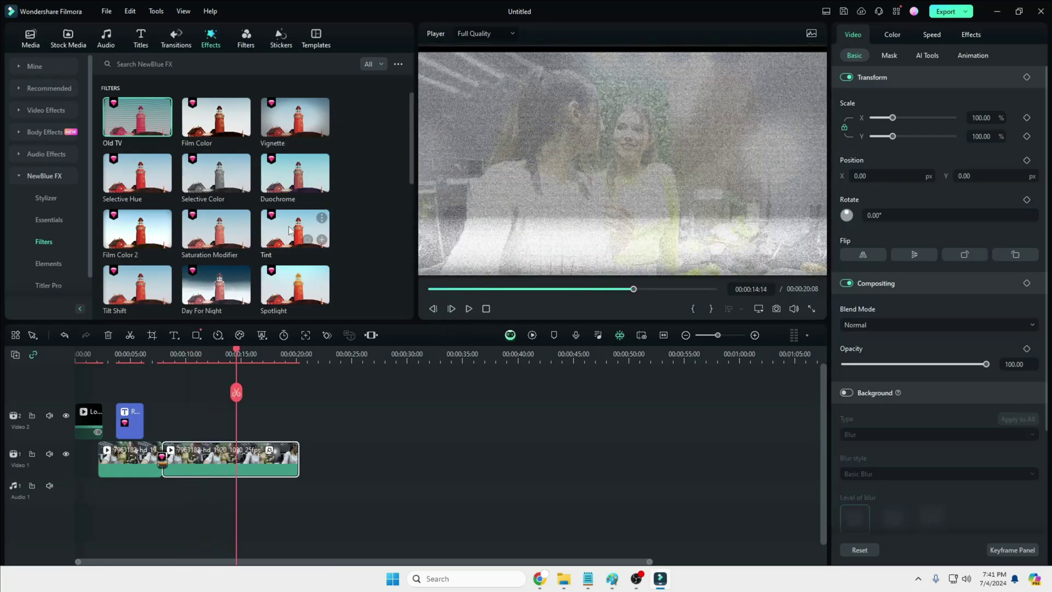
{"action": "left_click", "coordinate": [18, 176]}
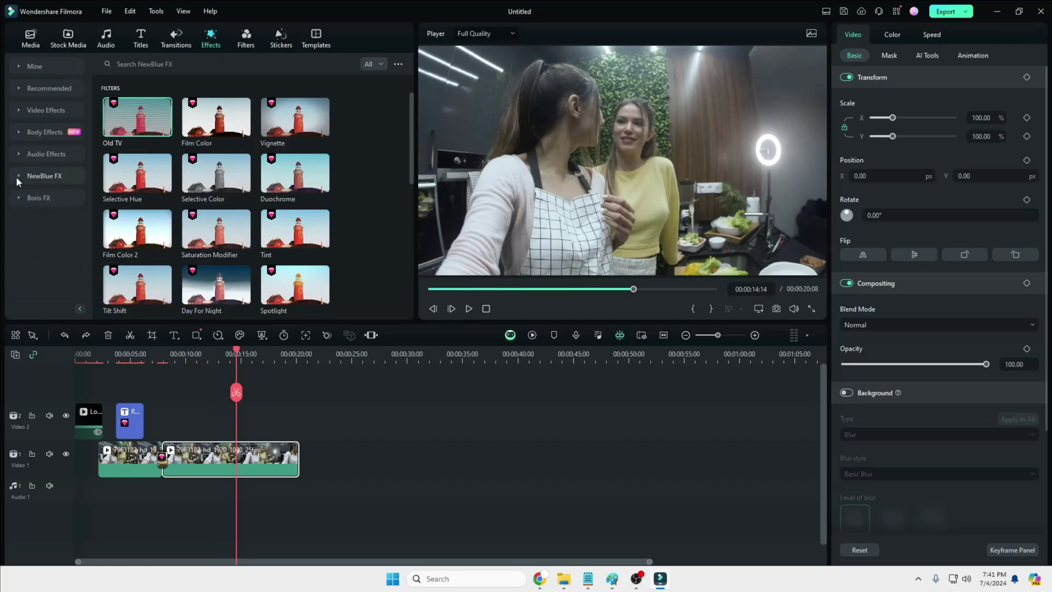
Step: Apply BCC Pencil Sketch from Boris FX Art Looks to the second clip, preview, then undo
{"action": "left_click", "coordinate": [15, 198]}
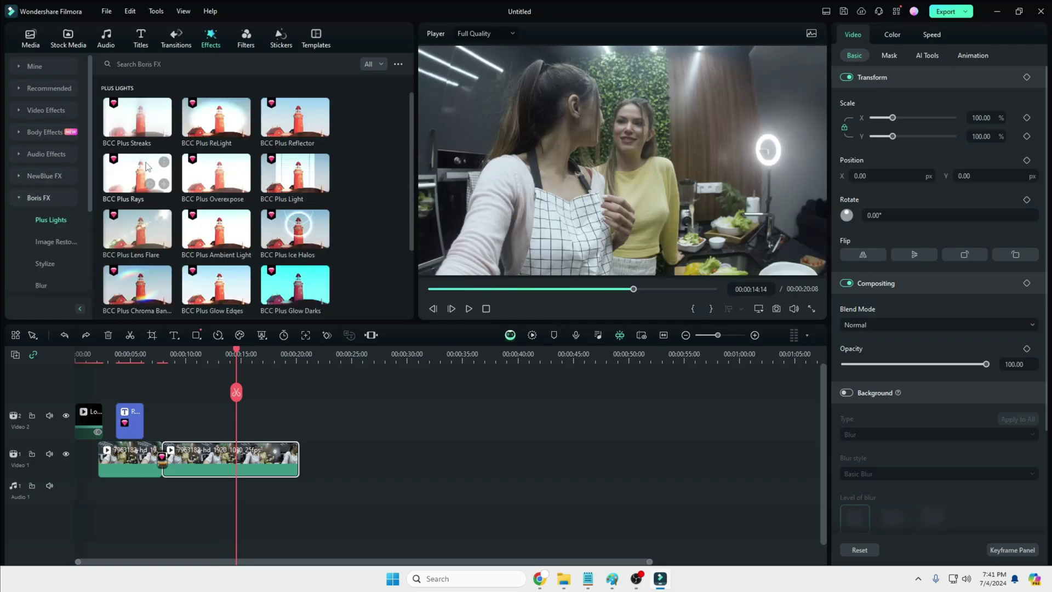
{"action": "scroll", "coordinate": [55, 241], "scroll_direction": "down", "scroll_amount": 3}
{"action": "left_click", "coordinate": [49, 285]}
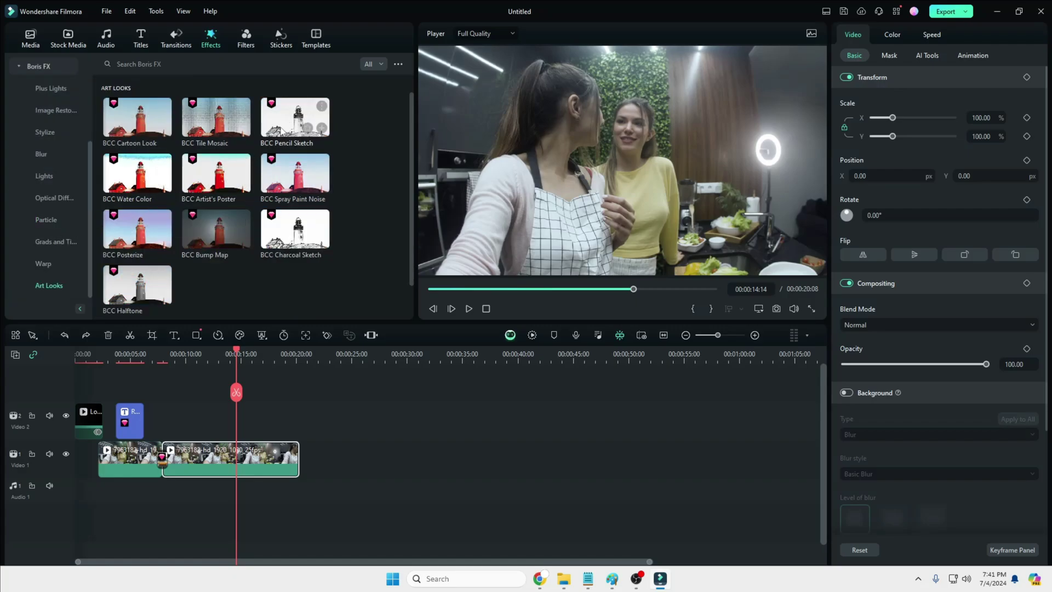
{"action": "left_click_drag", "start_coordinate": [292, 133], "coordinate": [249, 457]}
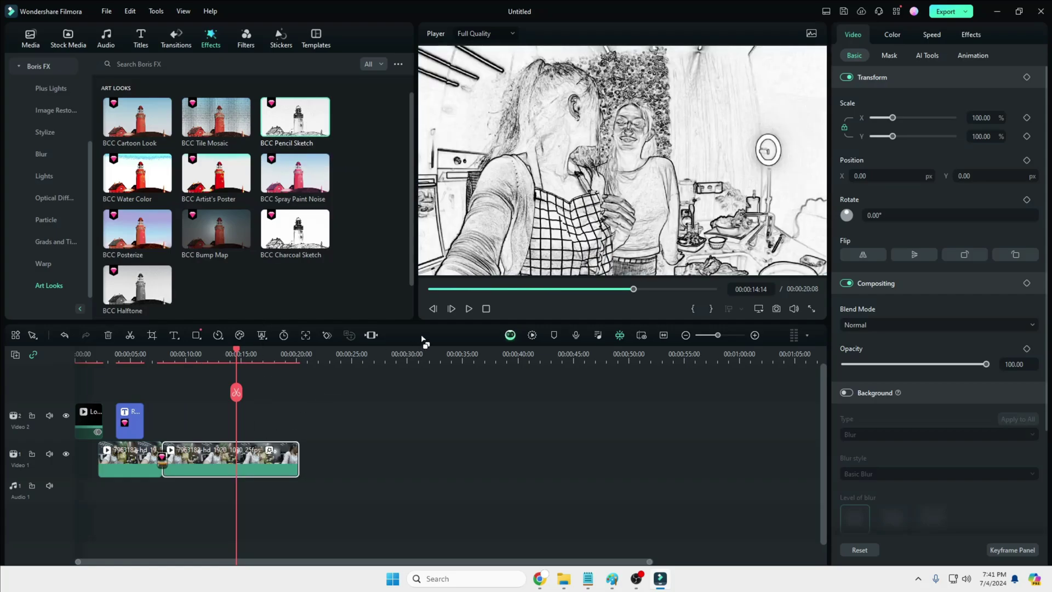
{"action": "left_click", "coordinate": [469, 309]}
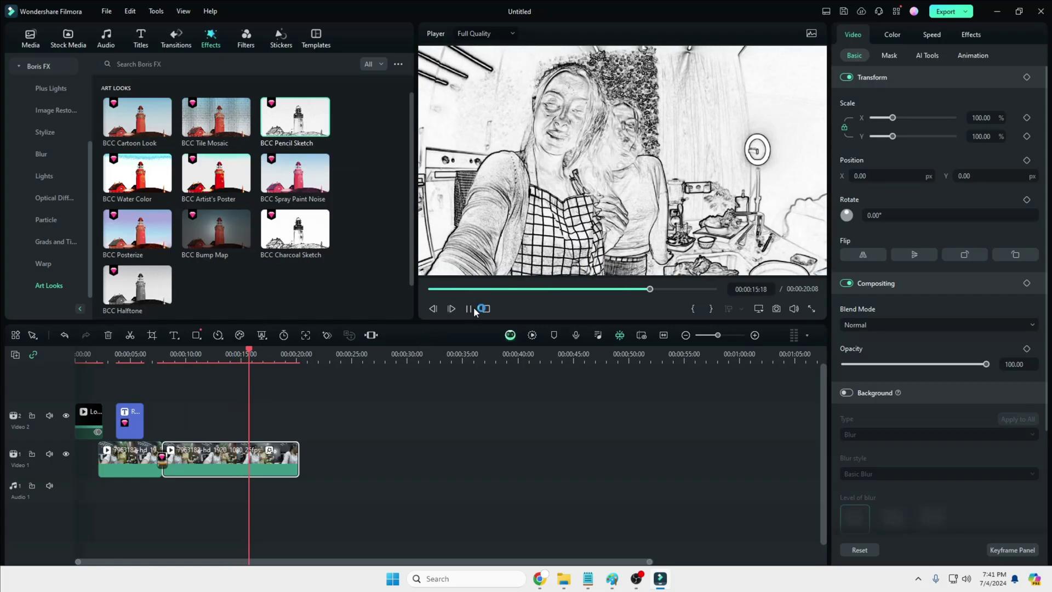
{"action": "key", "text": "ctrl+z"}
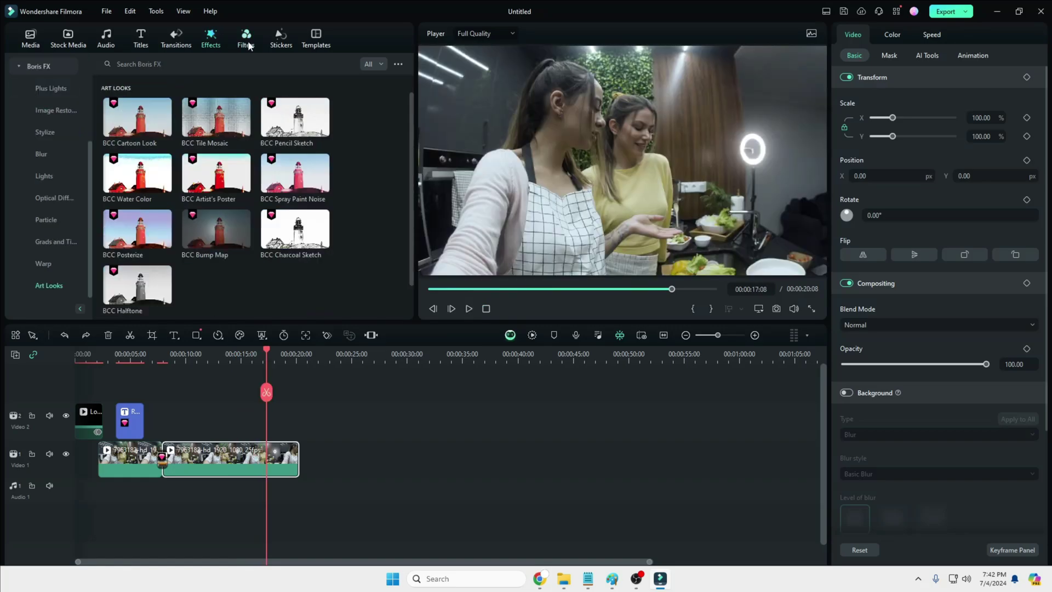
Step: Browse the Filters and Stickers libraries, then show the Trending templates
{"action": "left_click", "coordinate": [247, 41]}
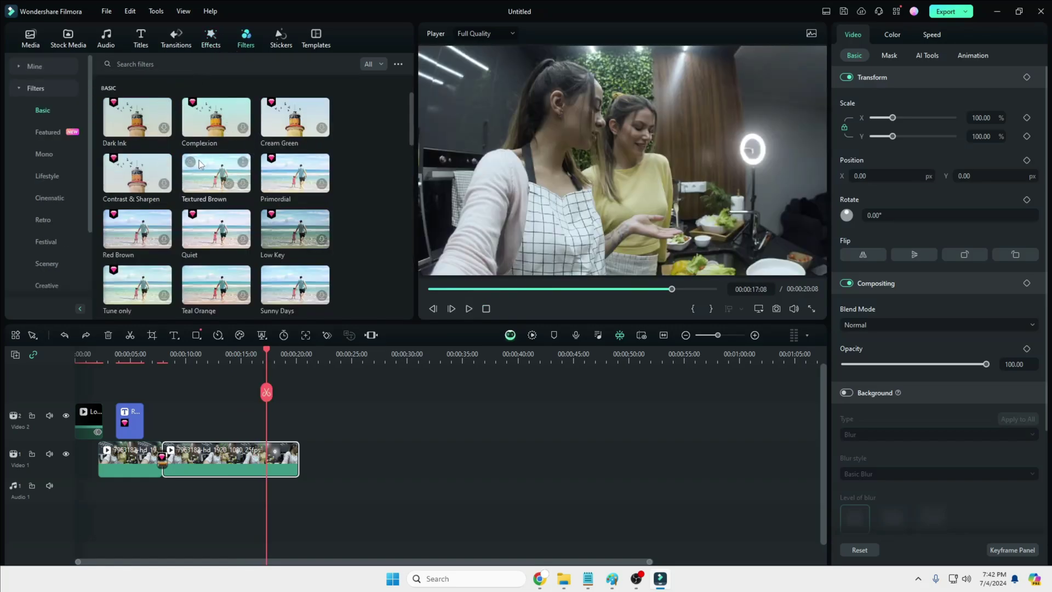
{"action": "left_click", "coordinate": [289, 46]}
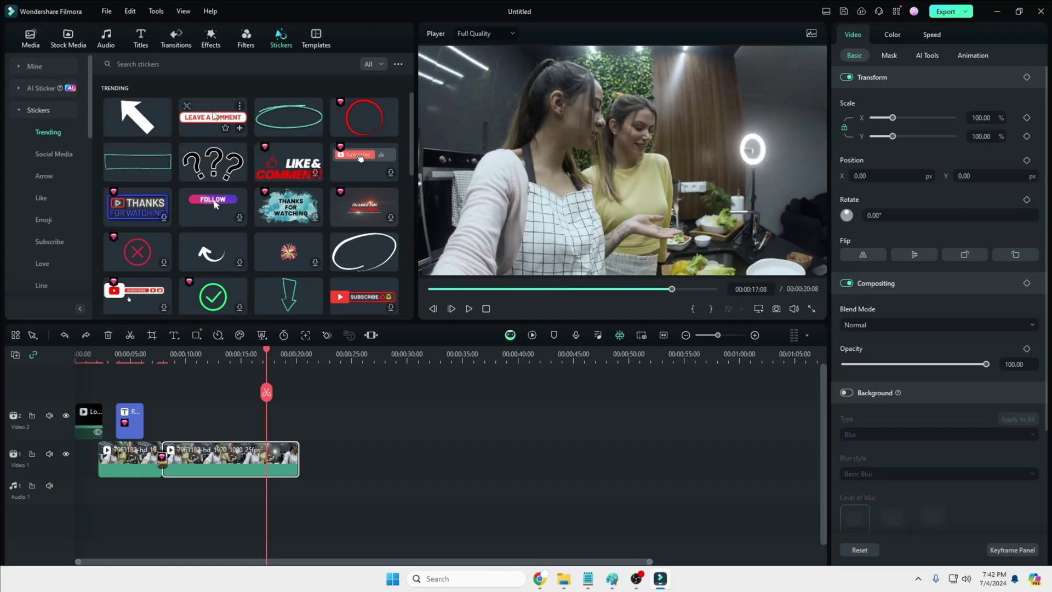
{"action": "scroll", "coordinate": [169, 198], "scroll_direction": "down", "scroll_amount": 3}
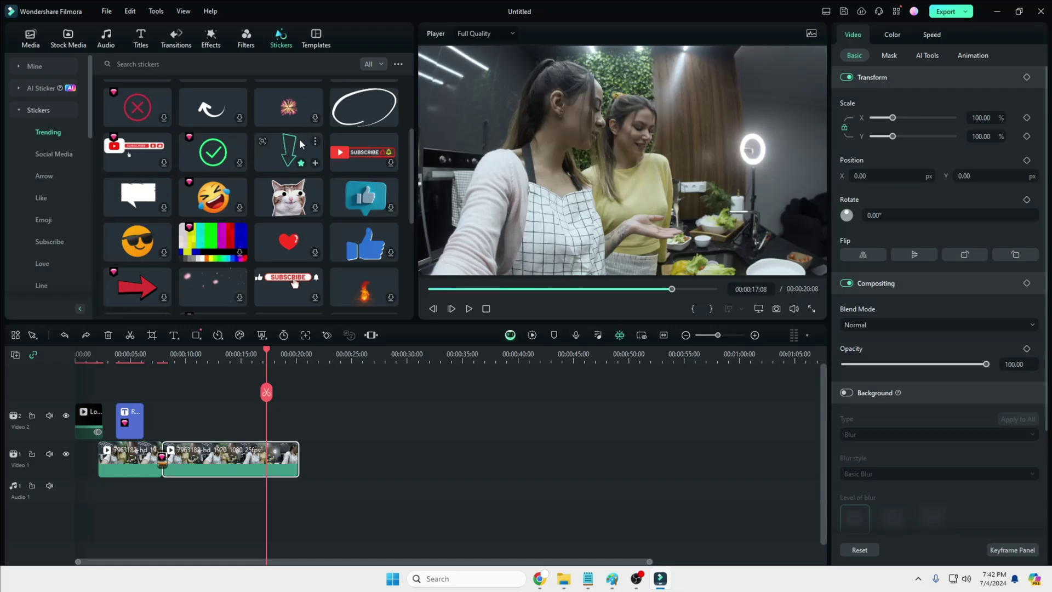
{"action": "scroll", "coordinate": [231, 134], "scroll_direction": "down", "scroll_amount": 4}
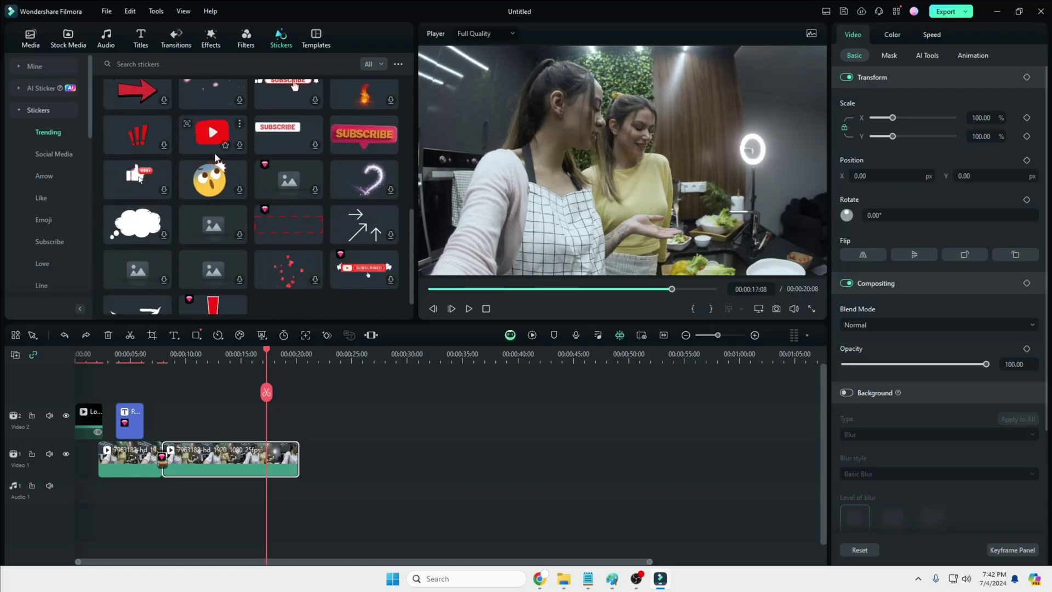
{"action": "scroll", "coordinate": [222, 120], "scroll_direction": "up", "scroll_amount": 3}
{"action": "left_click", "coordinate": [312, 46]}
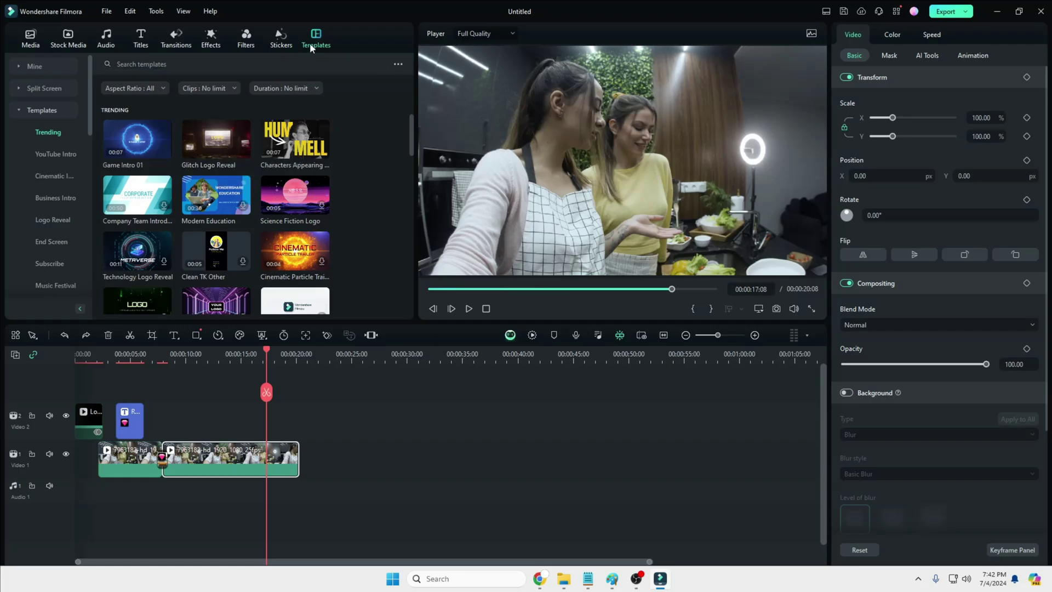
Step: Drag the timeline playhead left to 00:00:15:12
{"action": "mouse_move", "coordinate": [193, 155]}
{"action": "left_click_drag", "start_coordinate": [266, 351], "coordinate": [246, 351]}
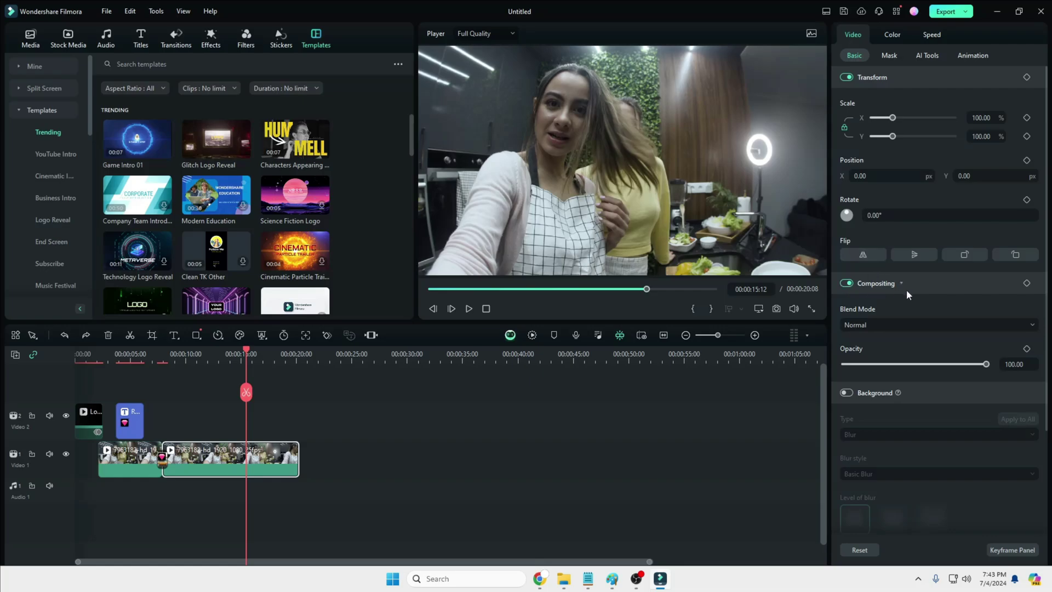
Step: Nudge the clip's opacity, then turn on a blurred background and Auto Enhance
{"action": "scroll", "coordinate": [906, 295], "scroll_direction": "down", "scroll_amount": 1}
{"action": "mouse_move", "coordinate": [985, 298]}
{"action": "left_mouse_down"}
{"action": "mouse_move", "coordinate": [870, 302]}
{"action": "mouse_move", "coordinate": [995, 301]}
{"action": "left_mouse_up"}
{"action": "scroll", "coordinate": [902, 290], "scroll_direction": "down", "scroll_amount": 1}
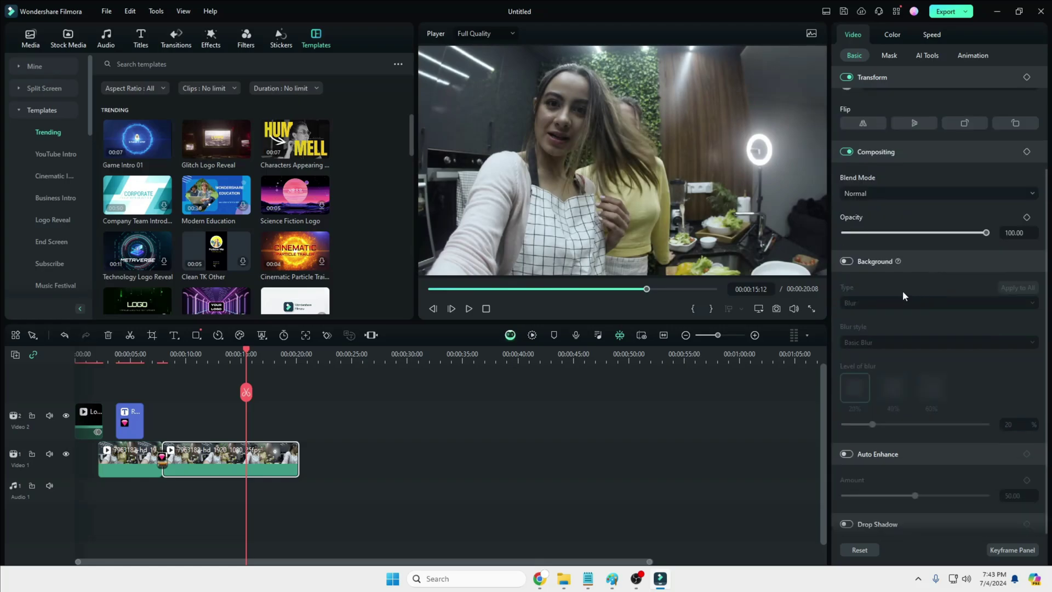
{"action": "left_click", "coordinate": [846, 261]}
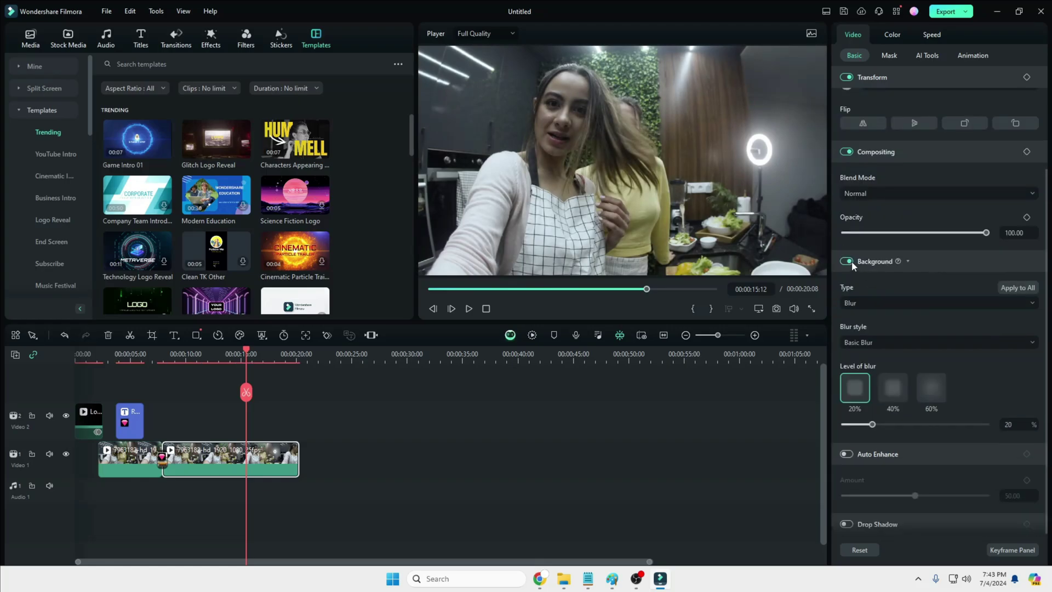
{"action": "left_click", "coordinate": [850, 453]}
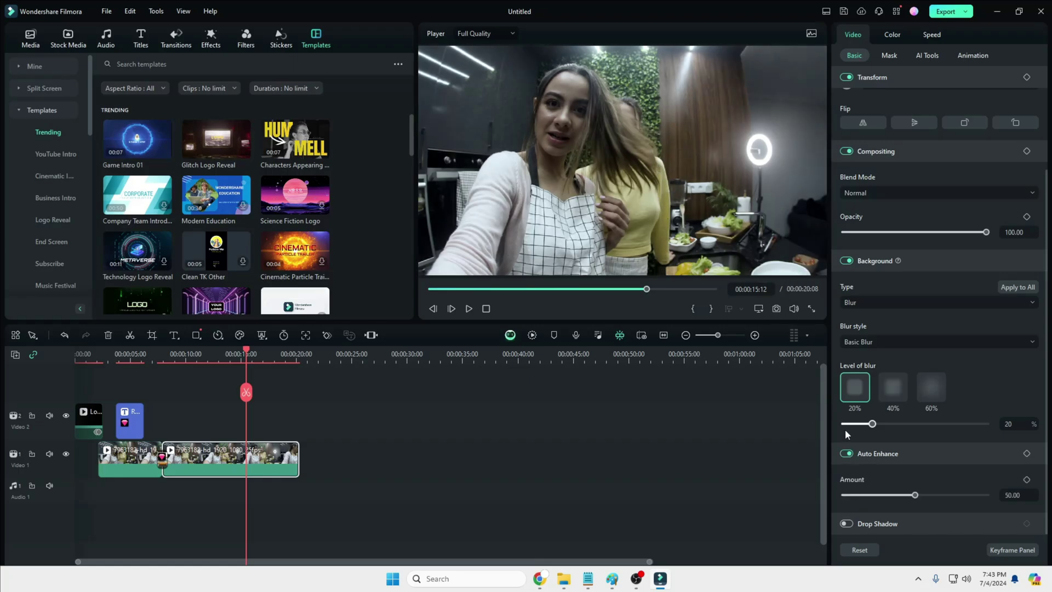
Step: Enable a drop shadow set to the Tiled type, then show the Mask options
{"action": "left_click", "coordinate": [846, 524]}
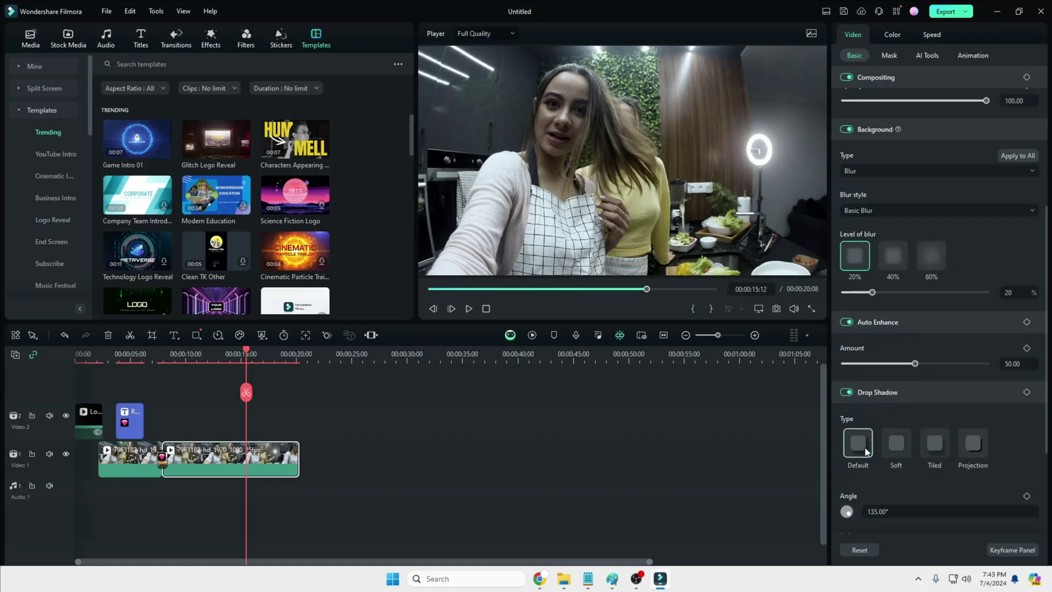
{"action": "left_click", "coordinate": [897, 444]}
{"action": "left_click", "coordinate": [933, 443]}
{"action": "left_click", "coordinate": [969, 442]}
{"action": "left_click", "coordinate": [935, 443]}
{"action": "scroll", "coordinate": [912, 154], "scroll_direction": "up", "scroll_amount": 4}
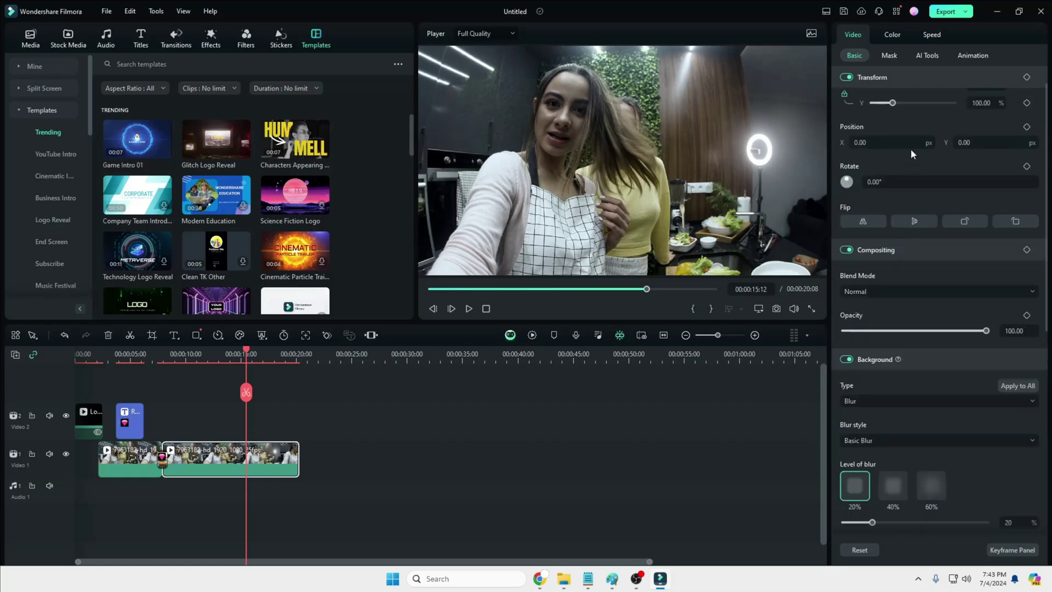
{"action": "left_click", "coordinate": [892, 59]}
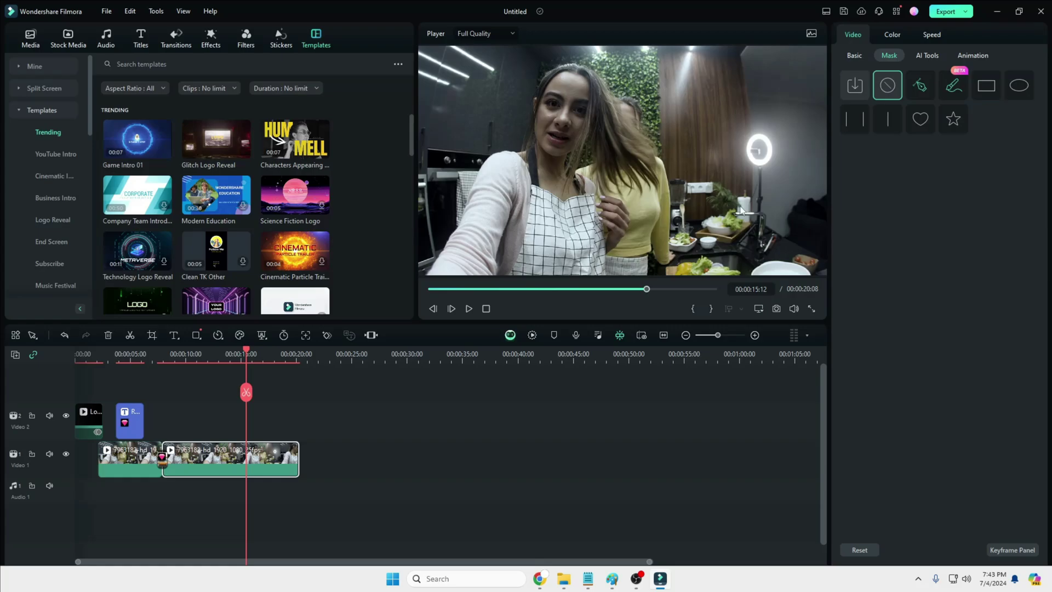
Step: In AI Tools, turn on AI Portrait with edge thickness 10 and feather 1
{"action": "left_click", "coordinate": [925, 57]}
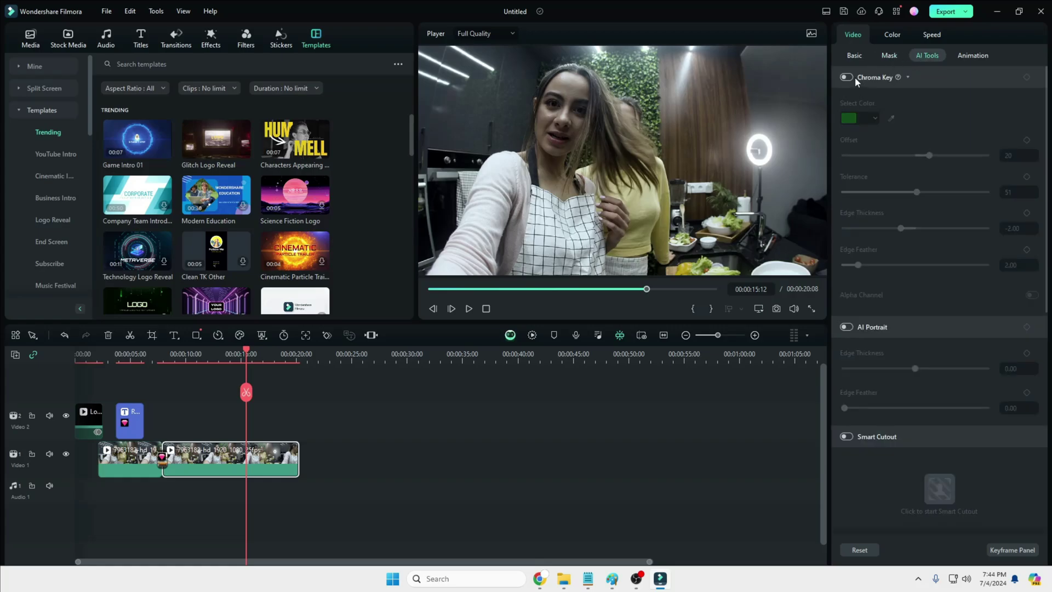
{"action": "scroll", "coordinate": [875, 219], "scroll_direction": "down", "scroll_amount": 2}
{"action": "left_click", "coordinate": [850, 263]}
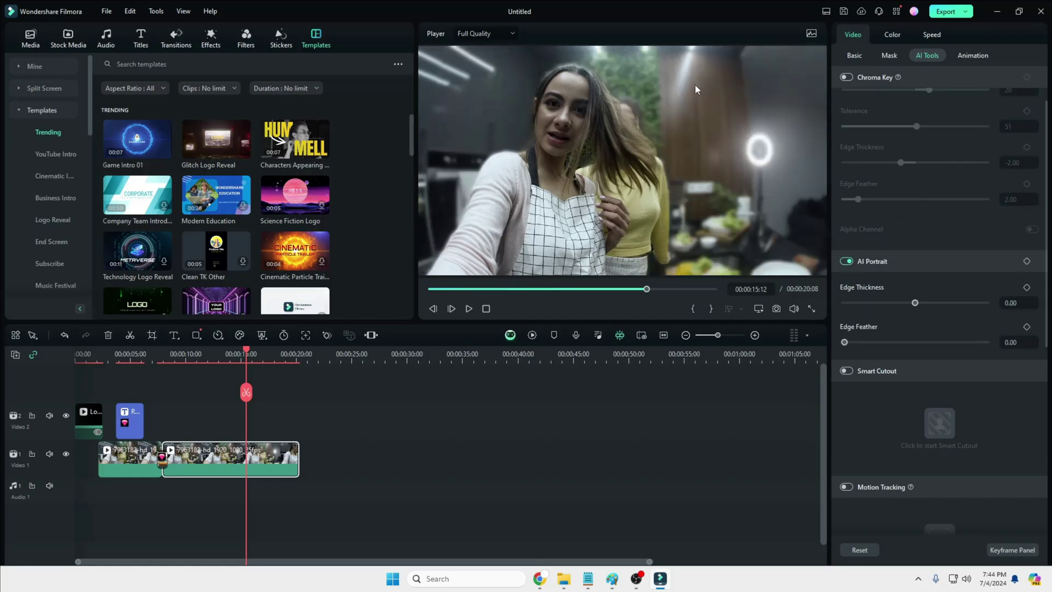
{"action": "left_click", "coordinate": [848, 262]}
{"action": "left_click", "coordinate": [847, 262]}
{"action": "left_click_drag", "start_coordinate": [916, 304], "coordinate": [921, 303]}
{"action": "left_click", "coordinate": [848, 343]}
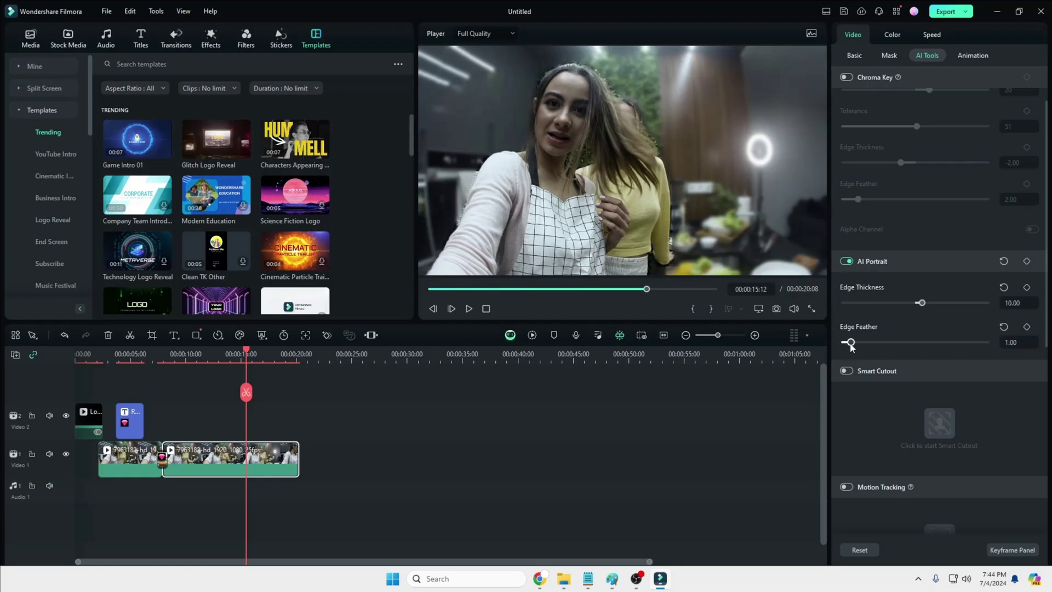
Step: Enable Smart Cutout and launch its editing window for the clip
{"action": "scroll", "coordinate": [849, 342], "scroll_direction": "down", "scroll_amount": 1}
{"action": "left_click", "coordinate": [858, 340]}
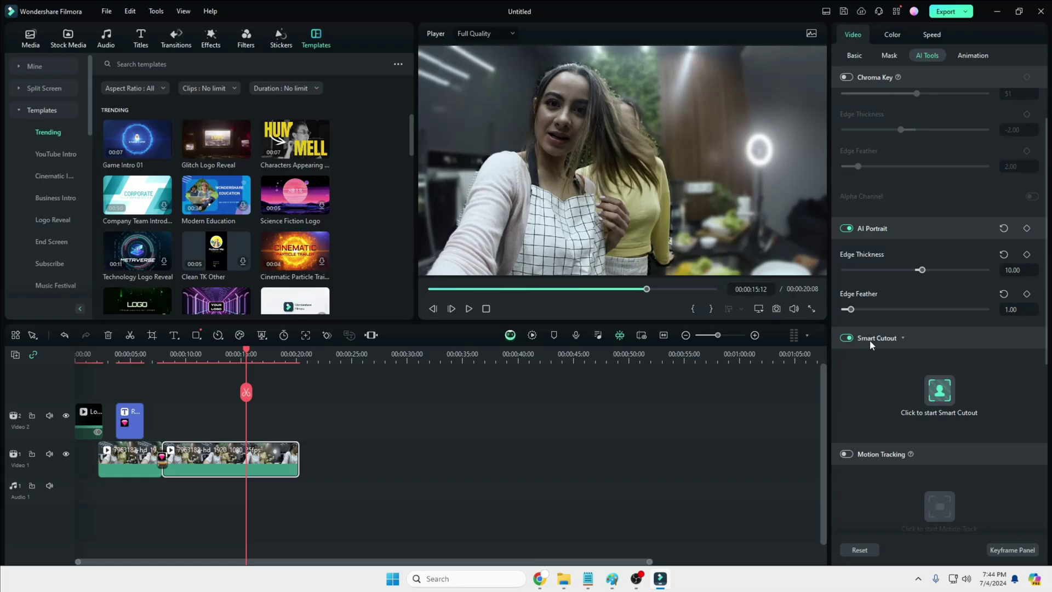
{"action": "left_click", "coordinate": [945, 392]}
Step: Brush over both women, including the arm and yellow top, and save the Smart Cutout
{"action": "mouse_move", "coordinate": [608, 80]}
{"action": "left_mouse_down"}
{"action": "mouse_move", "coordinate": [657, 66]}
{"action": "mouse_move", "coordinate": [646, 67]}
{"action": "left_mouse_up"}
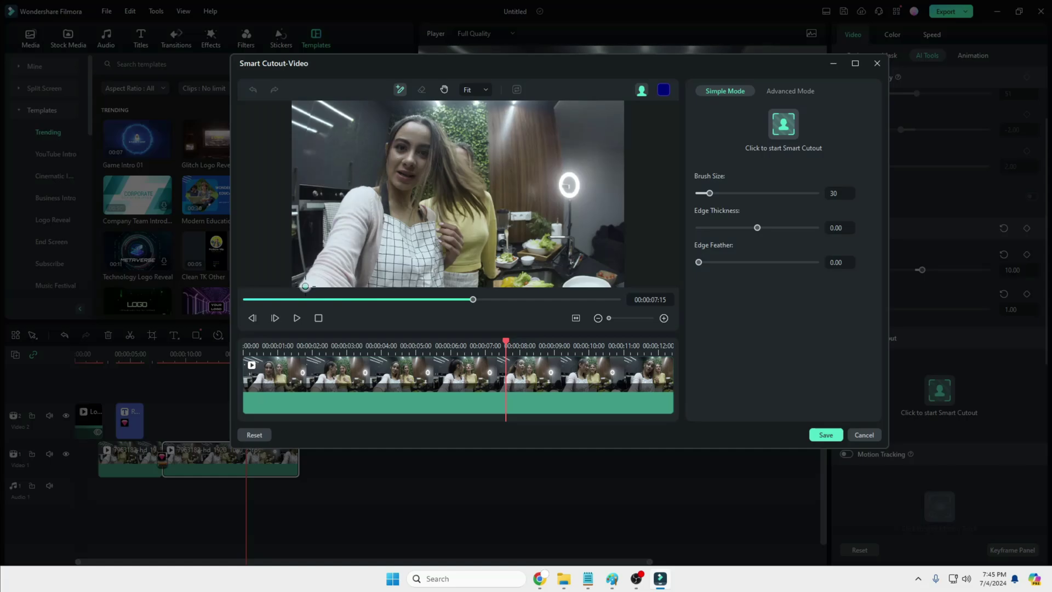
{"action": "mouse_move", "coordinate": [305, 284]}
{"action": "left_mouse_down"}
{"action": "mouse_move", "coordinate": [347, 197]}
{"action": "mouse_move", "coordinate": [426, 119]}
{"action": "mouse_move", "coordinate": [485, 263]}
{"action": "mouse_move", "coordinate": [310, 286]}
{"action": "left_mouse_up"}
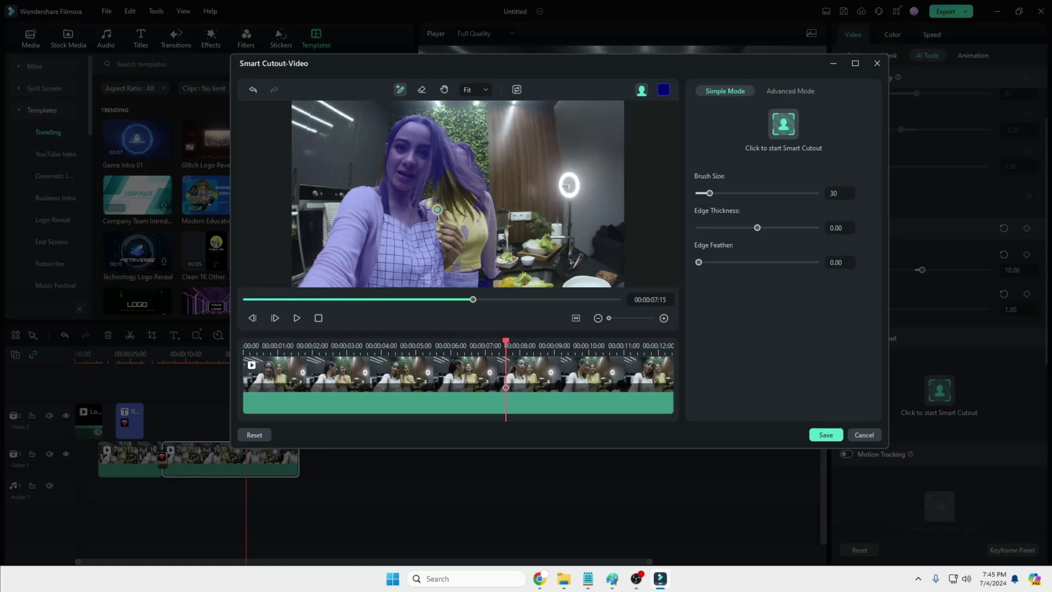
{"action": "mouse_move", "coordinate": [421, 205]}
{"action": "left_mouse_down"}
{"action": "mouse_move", "coordinate": [463, 202]}
{"action": "mouse_move", "coordinate": [487, 226]}
{"action": "mouse_move", "coordinate": [470, 271]}
{"action": "left_mouse_up"}
{"action": "mouse_move", "coordinate": [456, 230]}
{"action": "left_mouse_down"}
{"action": "mouse_move", "coordinate": [447, 244]}
{"action": "mouse_move", "coordinate": [438, 219]}
{"action": "mouse_move", "coordinate": [466, 212]}
{"action": "left_mouse_up"}
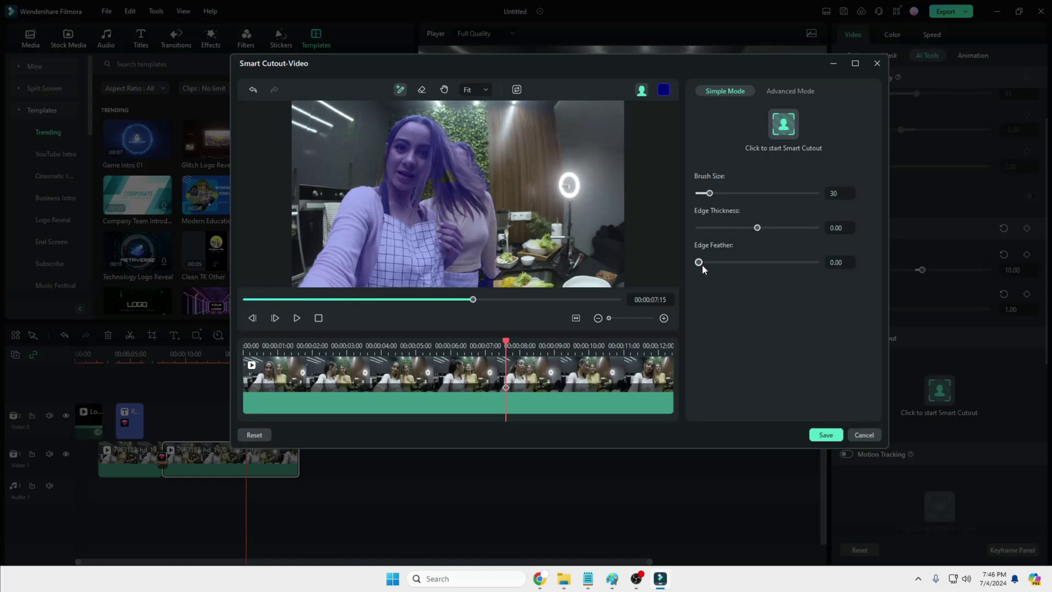
{"action": "left_click", "coordinate": [825, 435]}
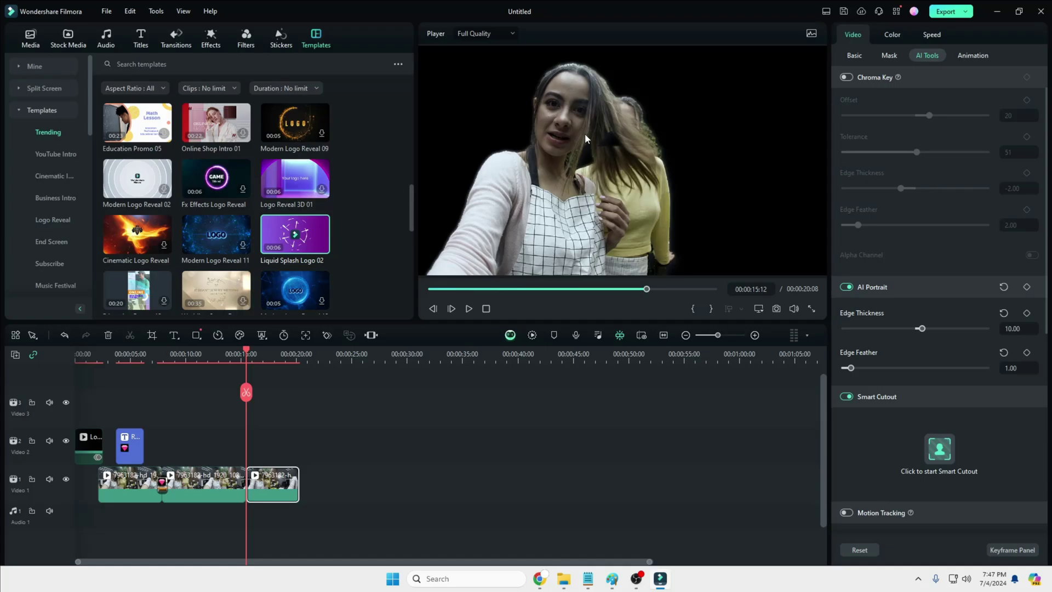
Step: Toggle motion tracking, undo the portrait cutout and split, and show the clip's Animation presets
{"action": "scroll", "coordinate": [886, 350], "scroll_direction": "down", "scroll_amount": 3}
{"action": "left_click", "coordinate": [847, 348]}
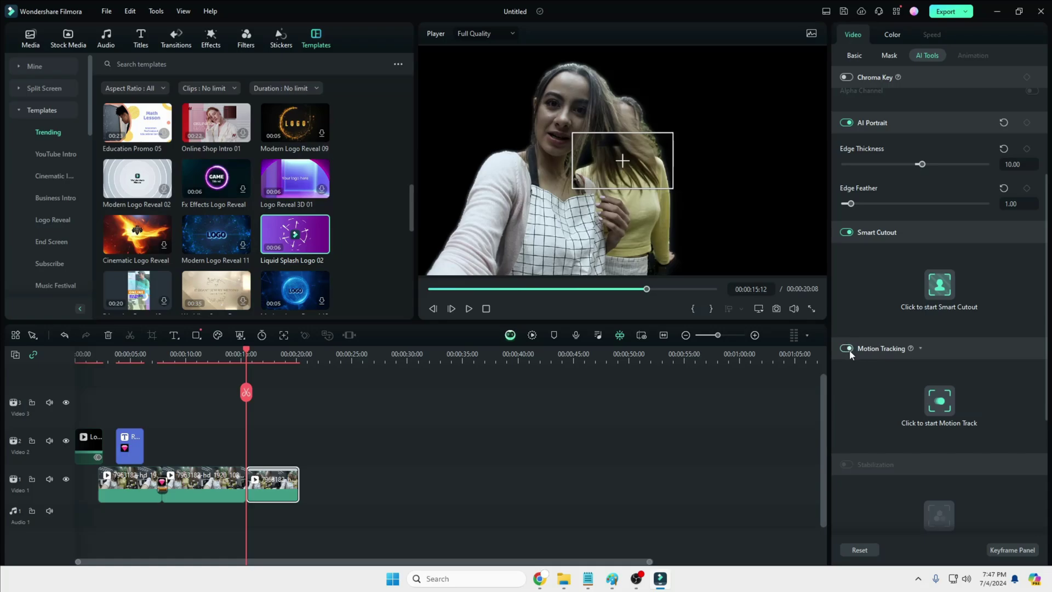
{"action": "scroll", "coordinate": [875, 428], "scroll_direction": "down", "scroll_amount": 1}
{"action": "scroll", "coordinate": [898, 378], "scroll_direction": "up", "scroll_amount": 2}
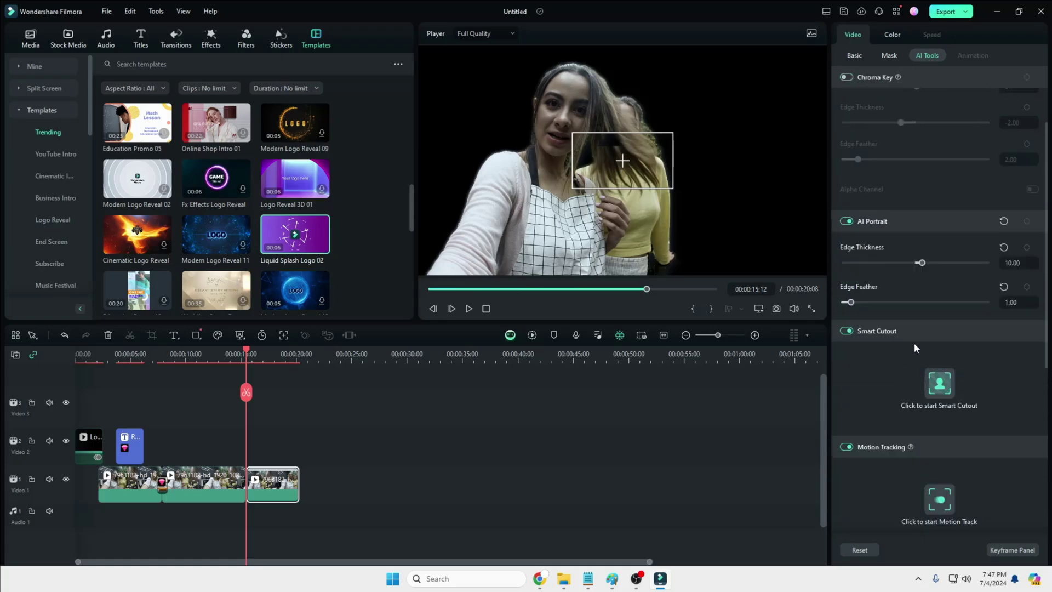
{"action": "key", "text": "ctrl+z"}
{"action": "left_click", "coordinate": [973, 55]}
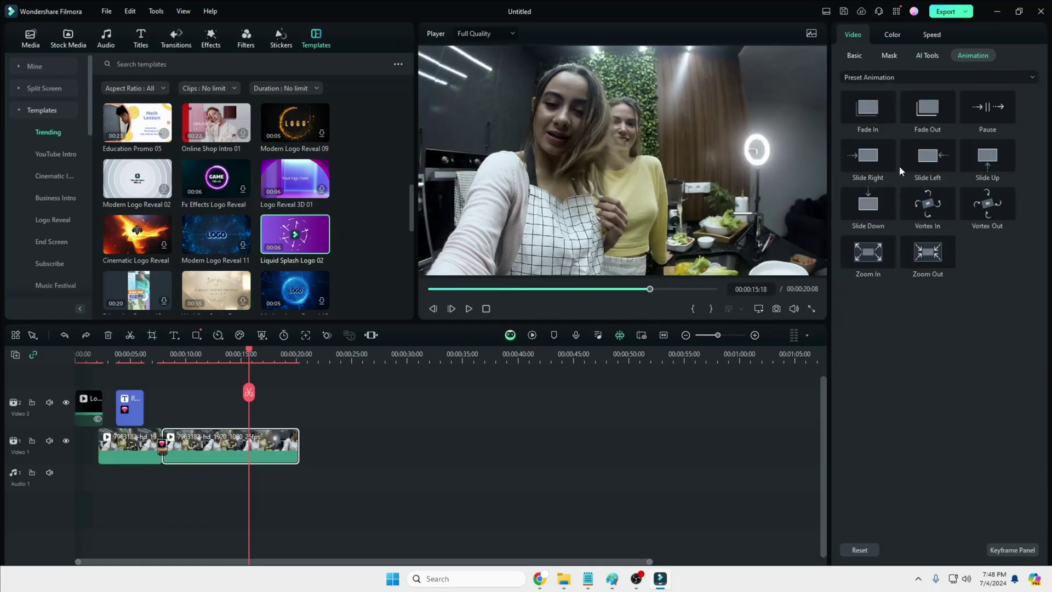
Step: Switch the animation presets to Preset Motions (Legacy) and scroll through them
{"action": "left_click", "coordinate": [940, 77]}
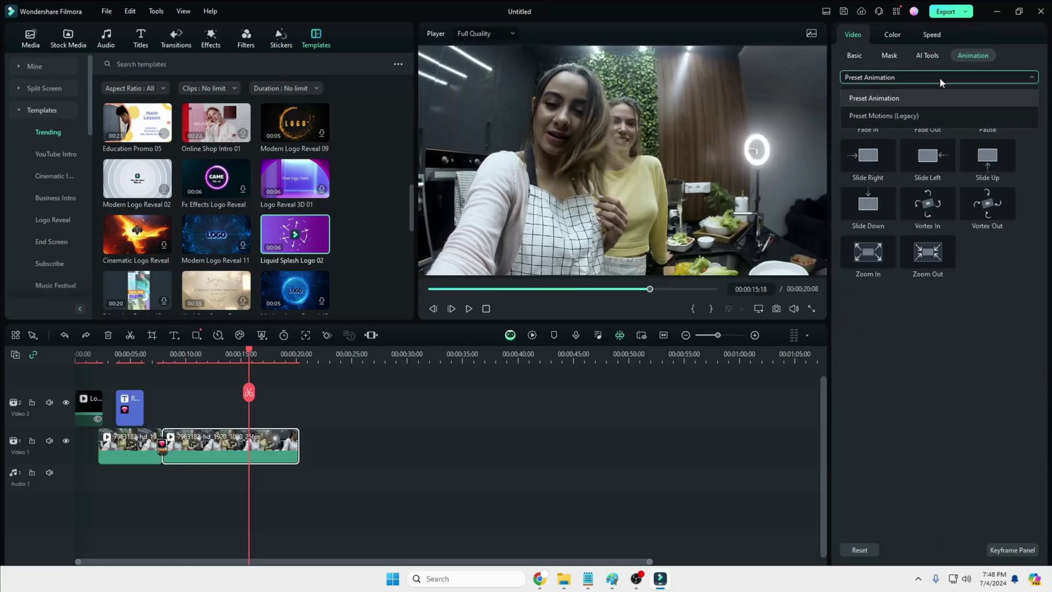
{"action": "left_click", "coordinate": [877, 116]}
{"action": "scroll", "coordinate": [907, 234], "scroll_direction": "down", "scroll_amount": 5}
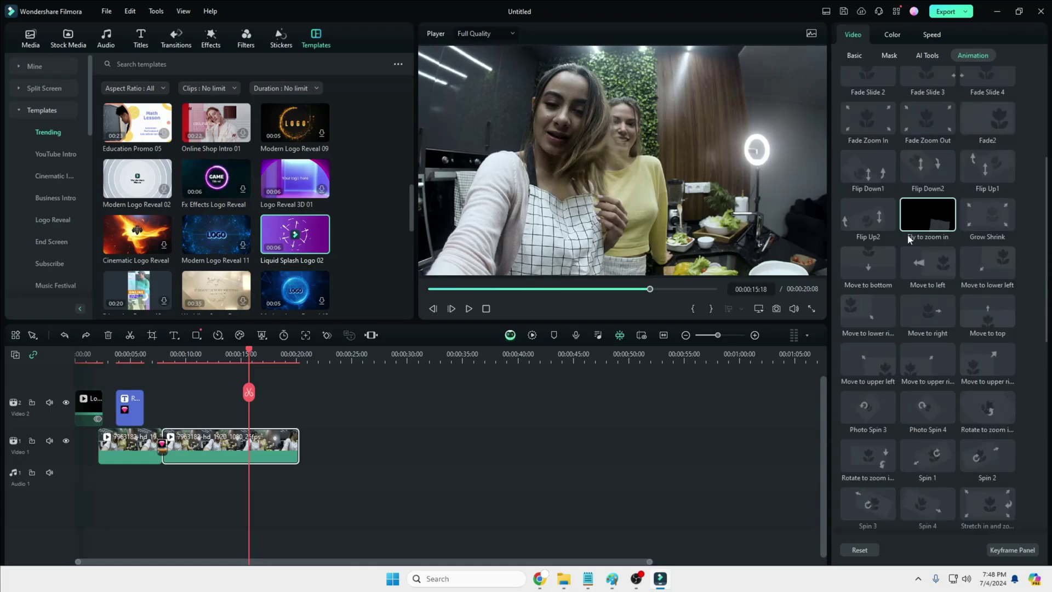
{"action": "scroll", "coordinate": [908, 234], "scroll_direction": "down", "scroll_amount": 6}
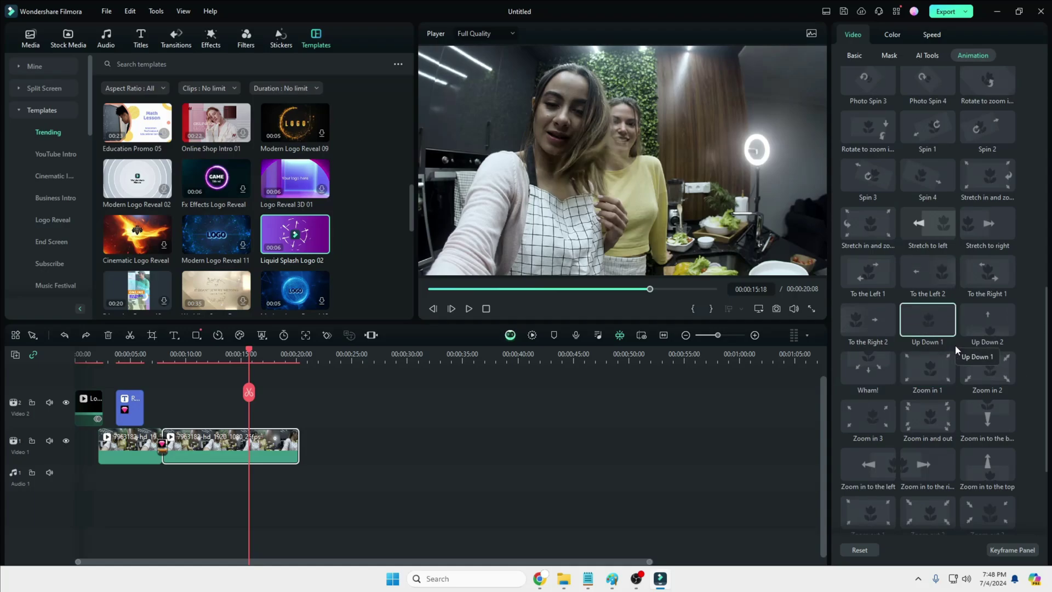
Step: Browse Video Basic and the Color HSL, Curves and Color Wheels panels, ending on Speed
{"action": "left_click", "coordinate": [853, 35]}
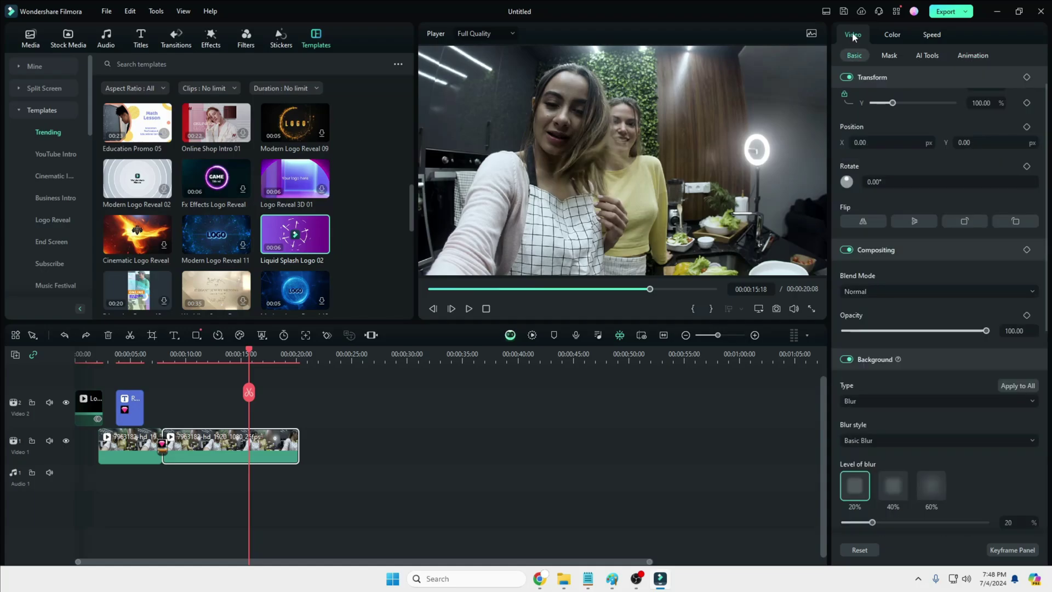
{"action": "left_click", "coordinate": [892, 35]}
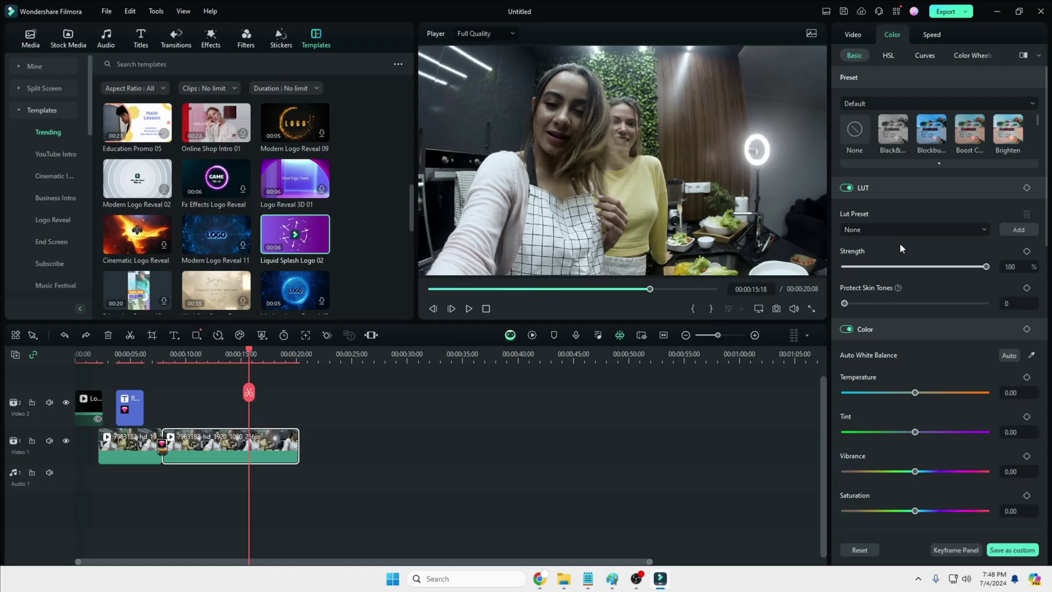
{"action": "scroll", "coordinate": [901, 247], "scroll_direction": "down", "scroll_amount": 5}
{"action": "left_click", "coordinate": [888, 55]}
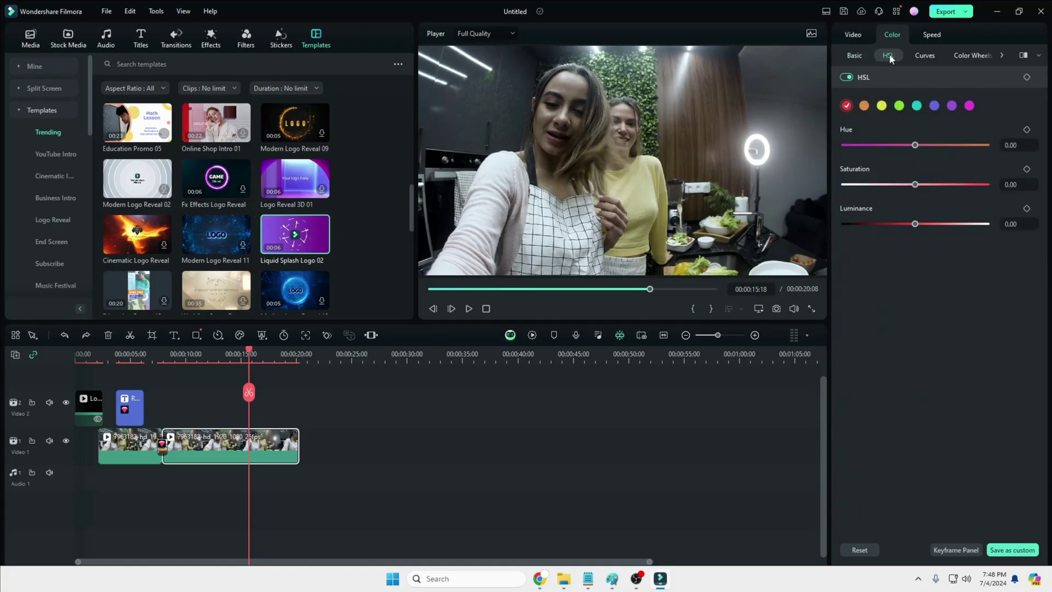
{"action": "left_click", "coordinate": [926, 57]}
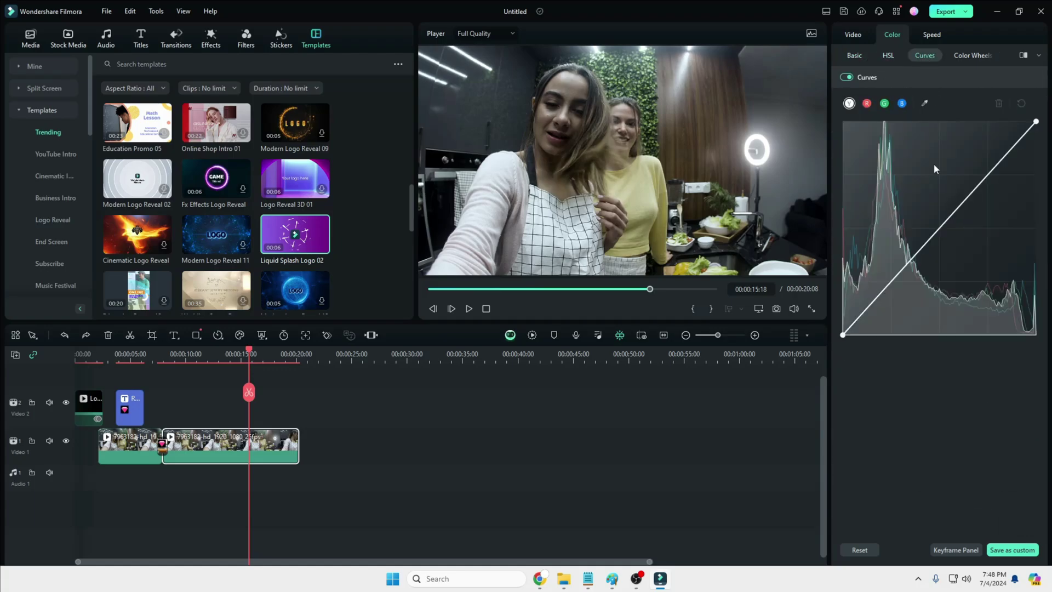
{"action": "left_click", "coordinate": [968, 55]}
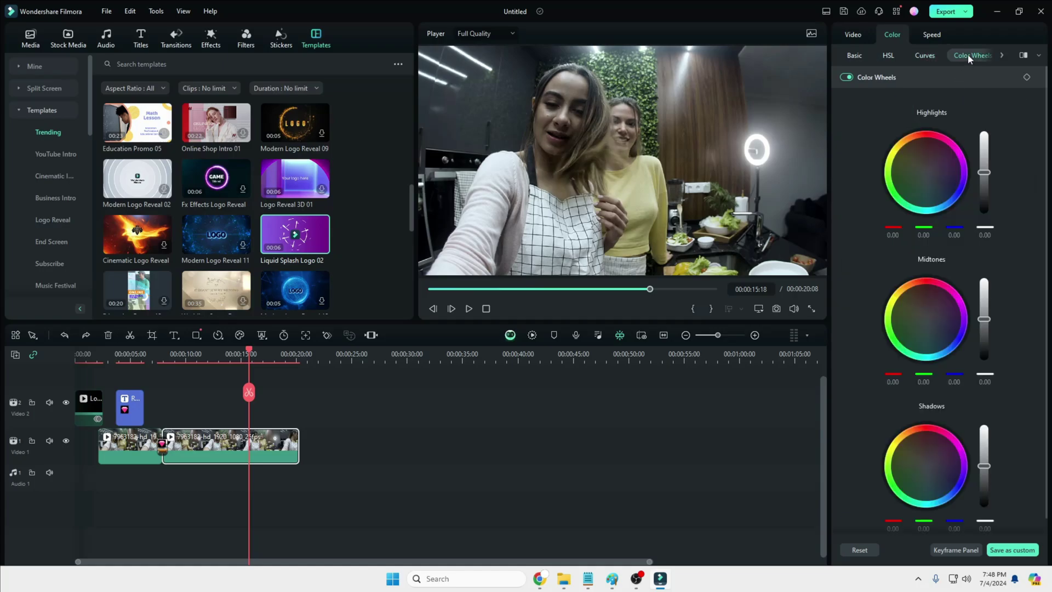
{"action": "left_click", "coordinate": [931, 35]}
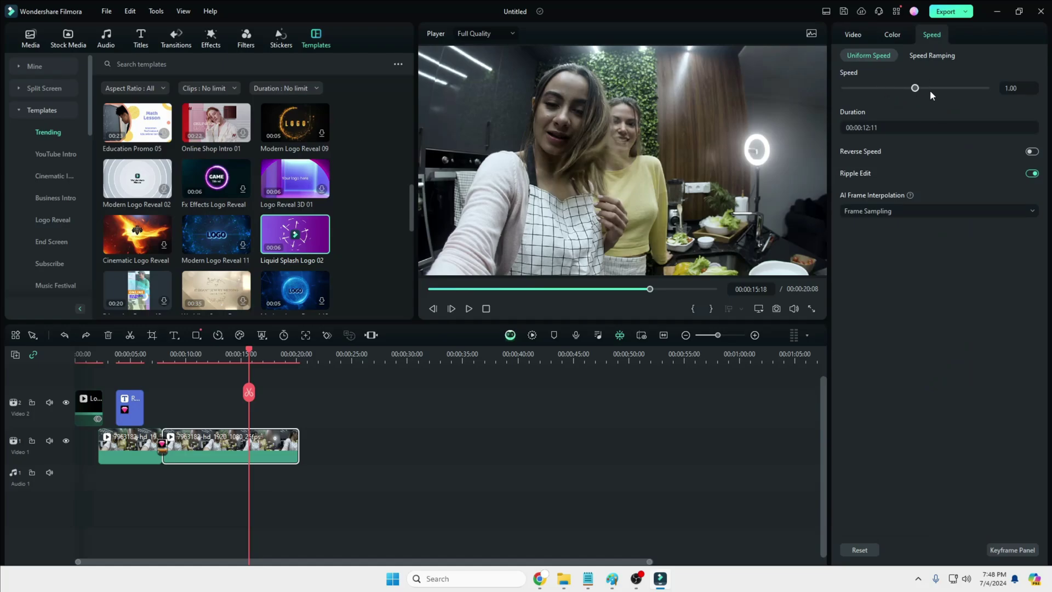
Step: Return the playhead to 0 and place Sharp Edges - half.cool from Project Media on Audio 1
{"action": "left_click_drag", "start_coordinate": [248, 353], "coordinate": [77, 355]}
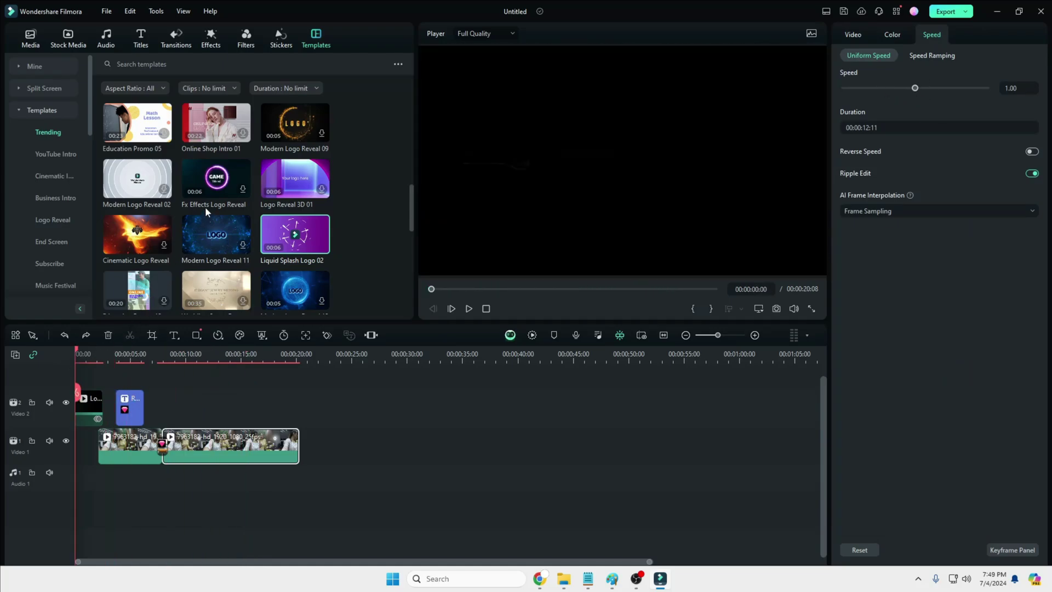
{"action": "left_click", "coordinate": [30, 38]}
{"action": "left_click_drag", "start_coordinate": [146, 186], "coordinate": [64, 480]}
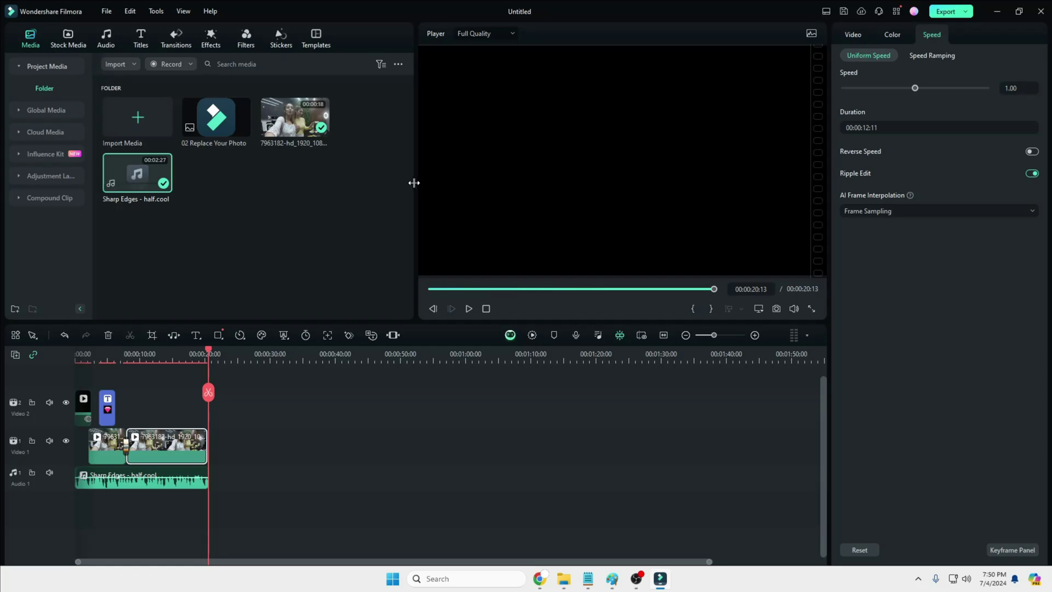
Step: Import the How to Change THEME video from Videos, place it after the kitchen clips, and preview
{"action": "left_click", "coordinate": [147, 123]}
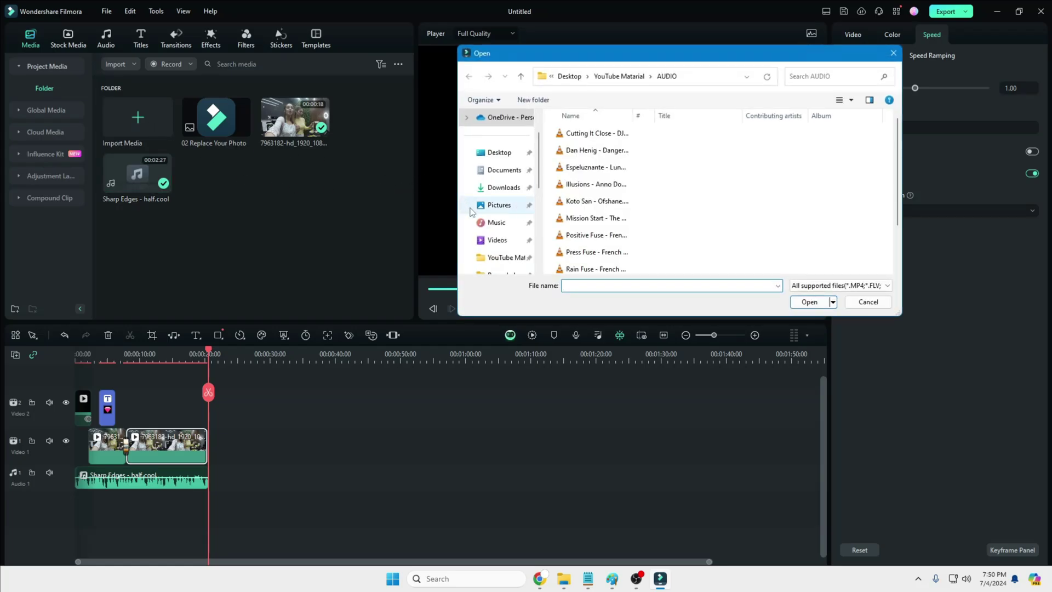
{"action": "left_click", "coordinate": [496, 240]}
{"action": "double_click", "coordinate": [718, 219]}
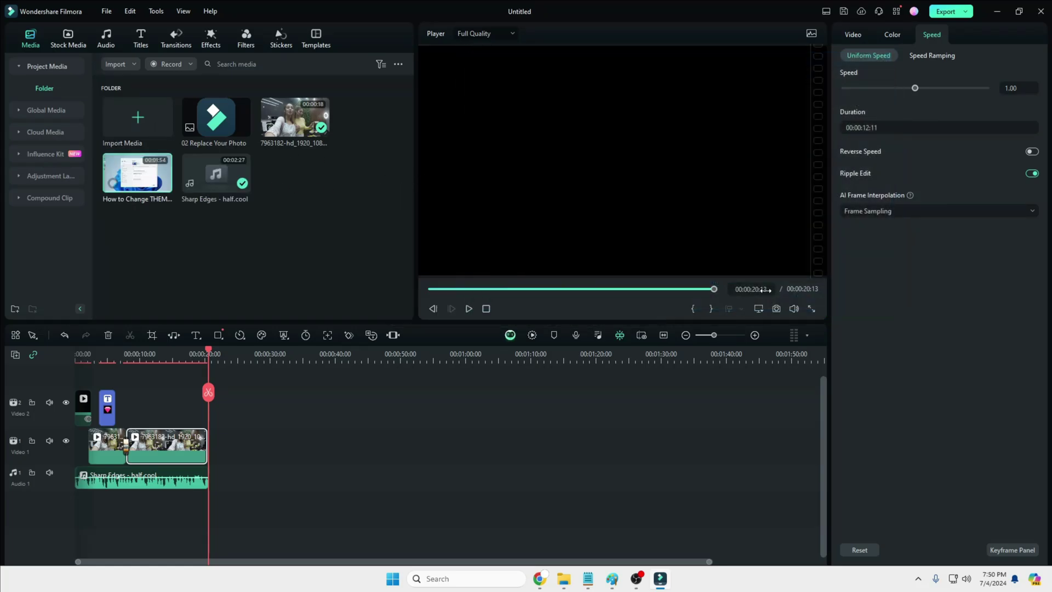
{"action": "left_click_drag", "start_coordinate": [143, 193], "coordinate": [219, 484]}
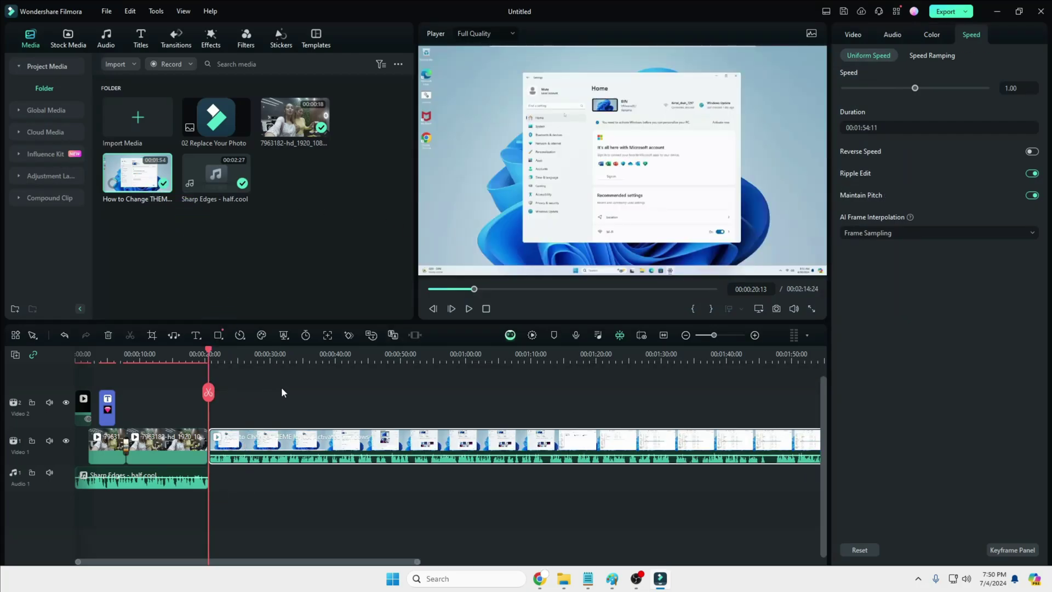
{"action": "key", "text": "space"}
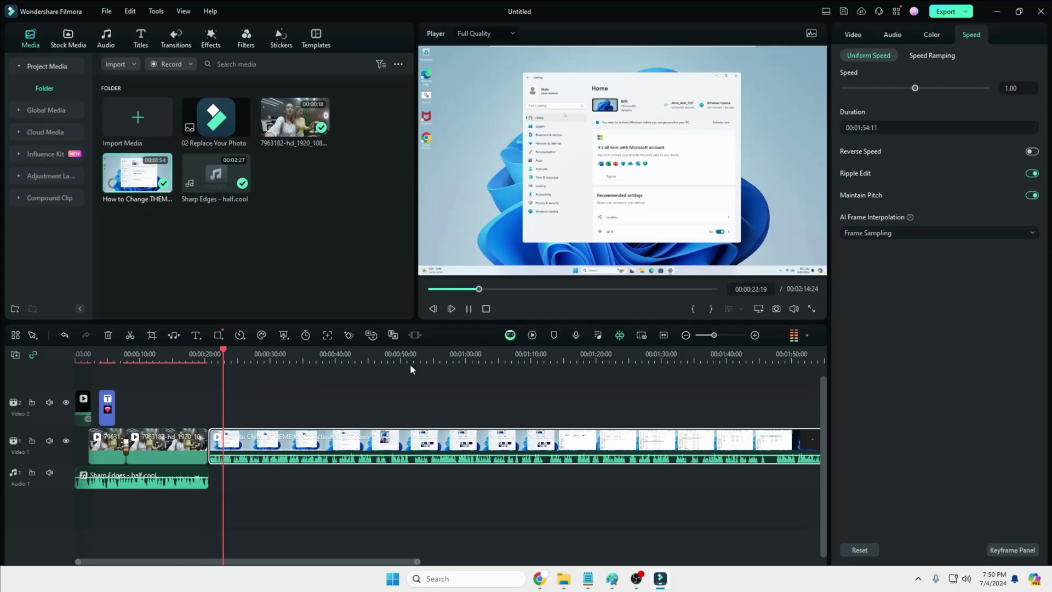
{"action": "key", "text": "space"}
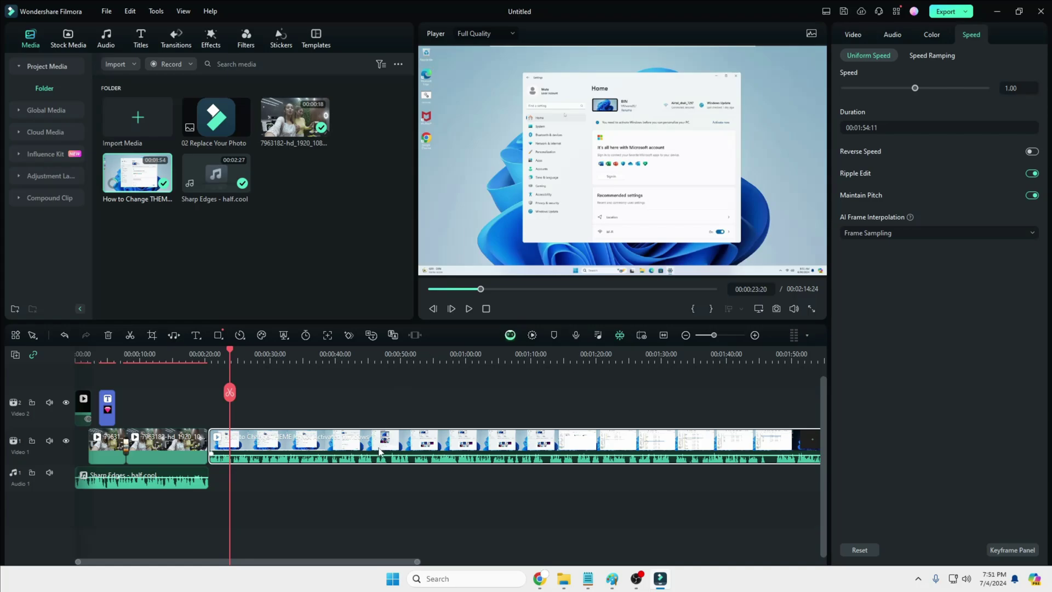
Step: Preview Echo, Lobby, Old Radio, Big Room, Phone, Small Room and diving voice filters, then set None
{"action": "left_click", "coordinate": [894, 36]}
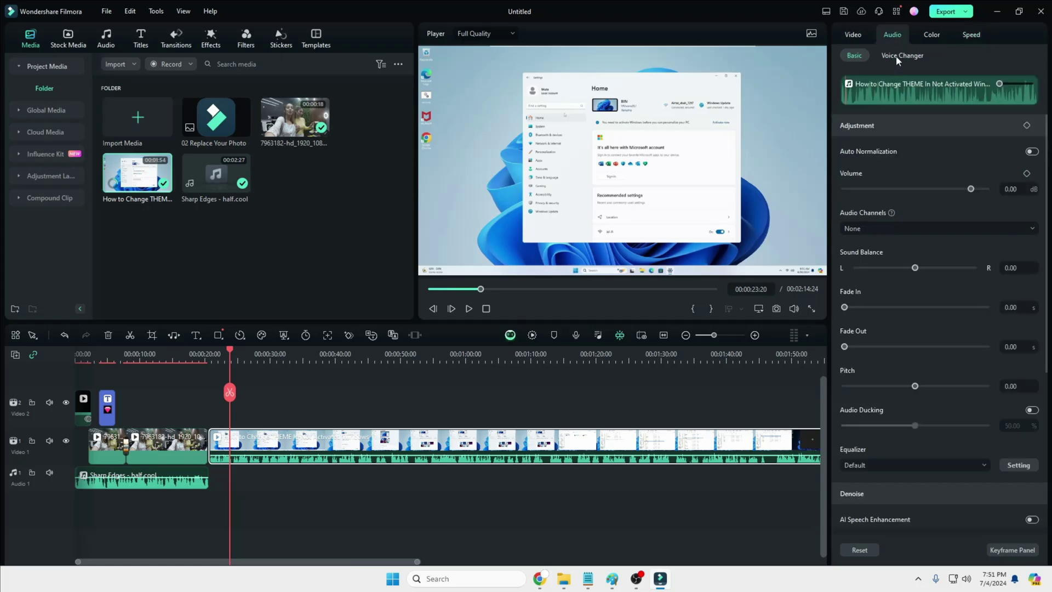
{"action": "left_click", "coordinate": [897, 56]}
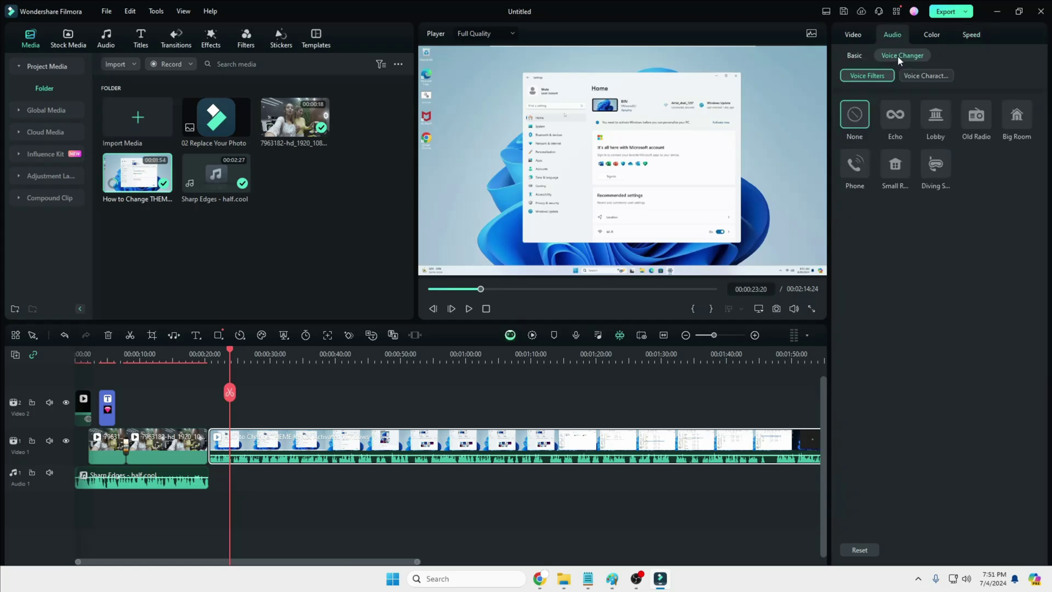
{"action": "left_click", "coordinate": [470, 309]}
{"action": "left_click", "coordinate": [893, 119]}
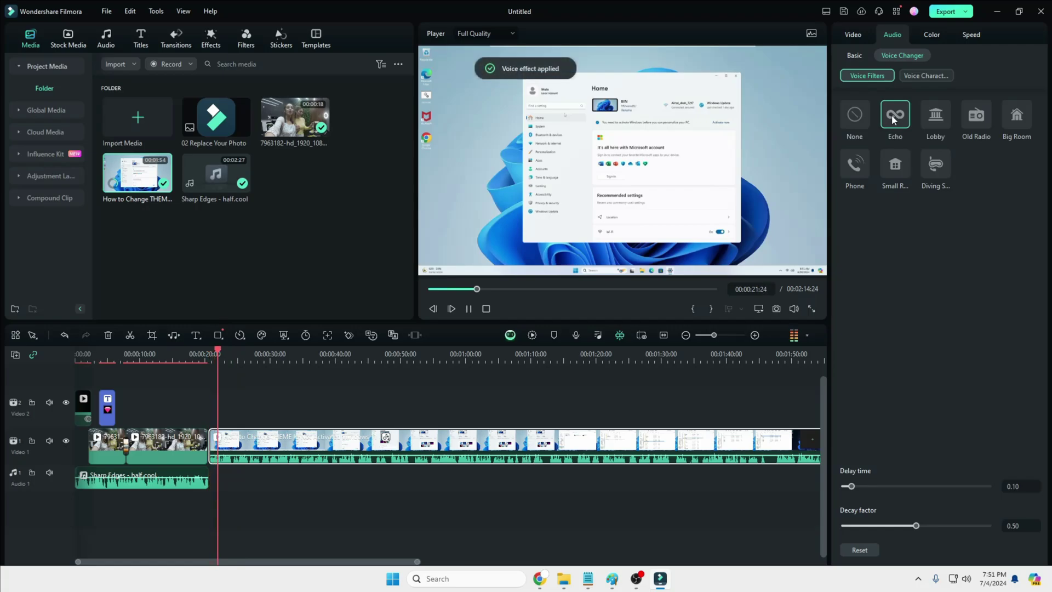
{"action": "left_click", "coordinate": [934, 122]}
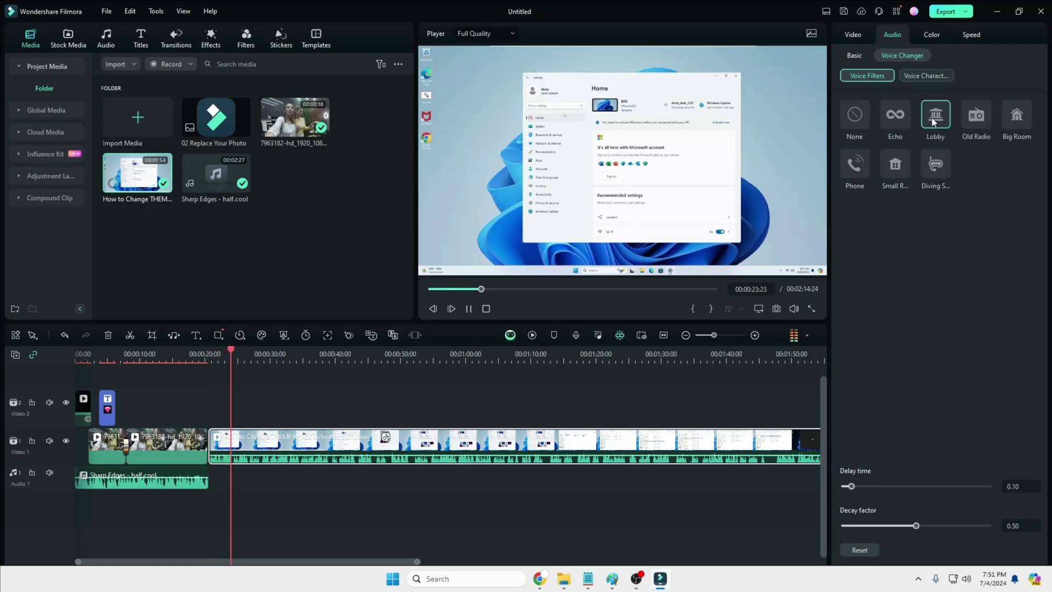
{"action": "left_click", "coordinate": [976, 122]}
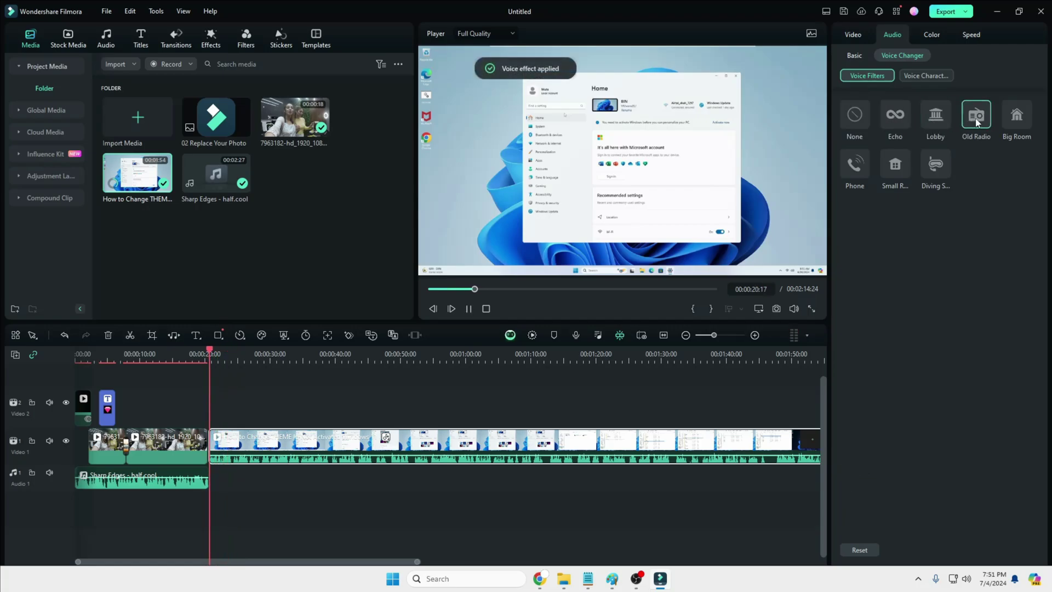
{"action": "left_click", "coordinate": [1024, 126]}
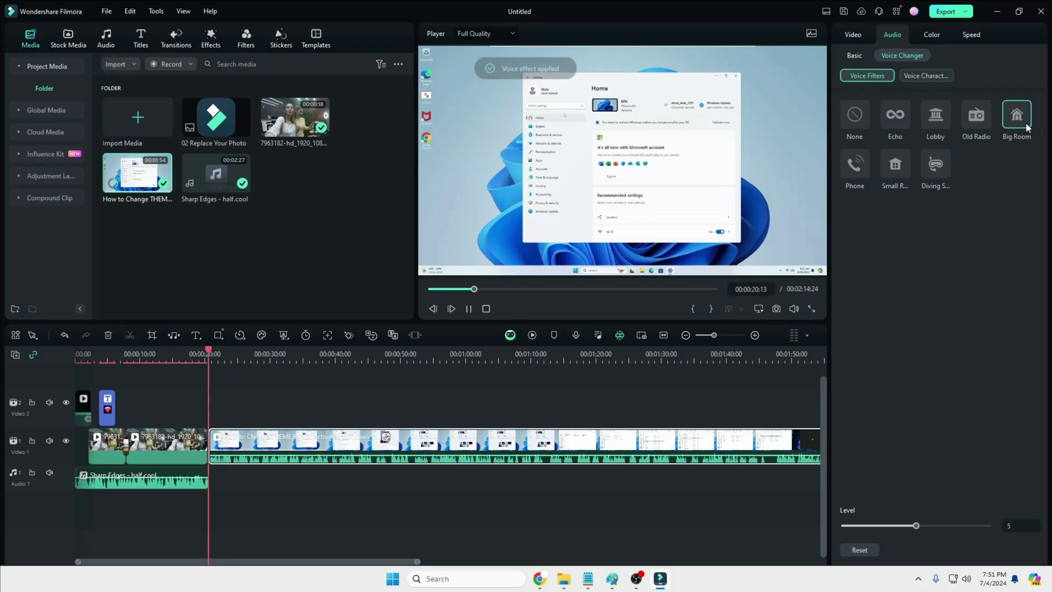
{"action": "left_click", "coordinate": [856, 163]}
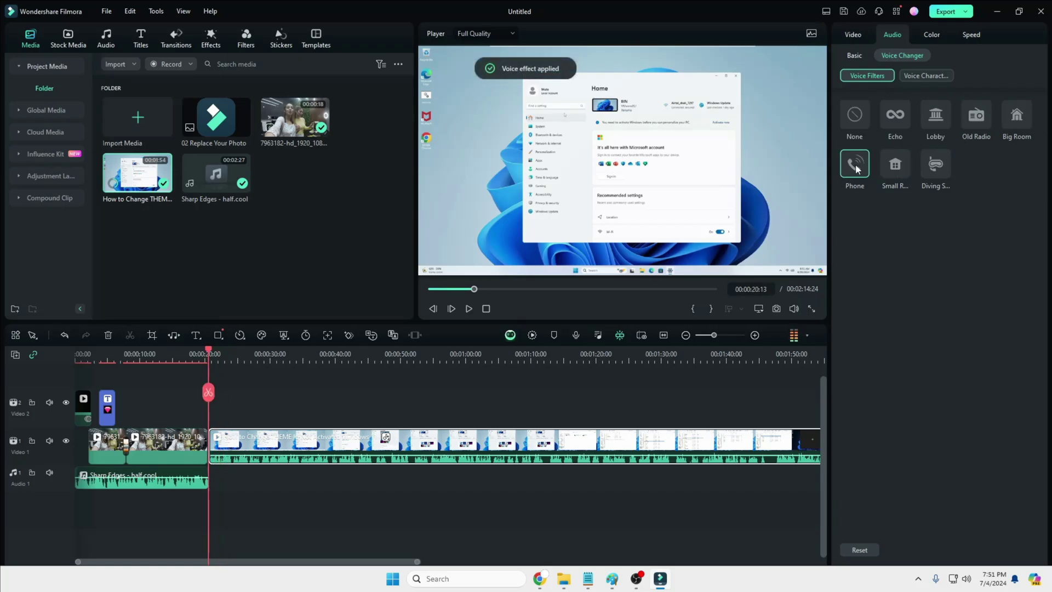
{"action": "left_click", "coordinate": [893, 169]}
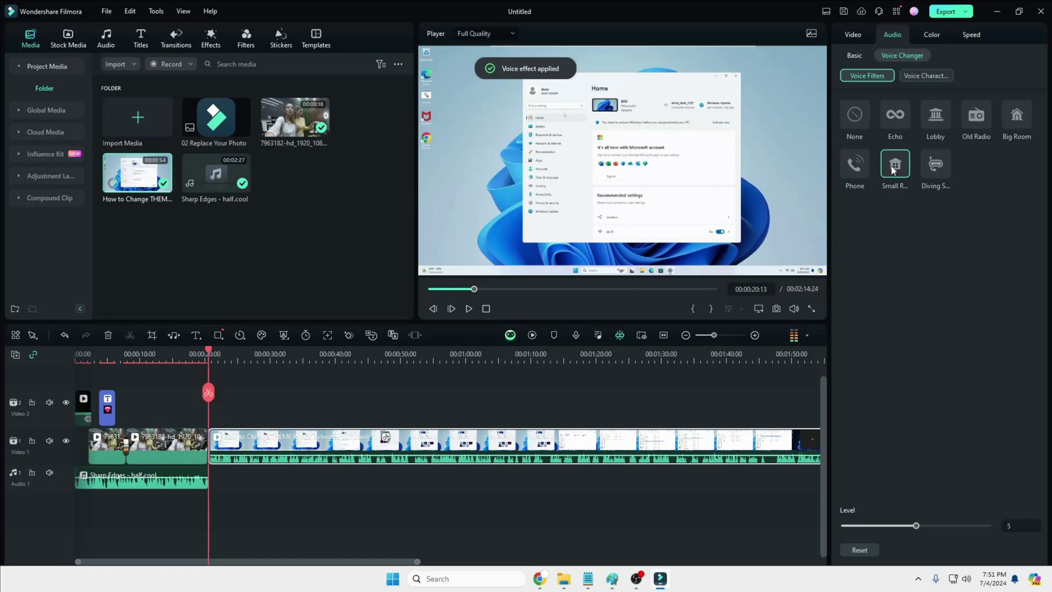
{"action": "left_click", "coordinate": [930, 173]}
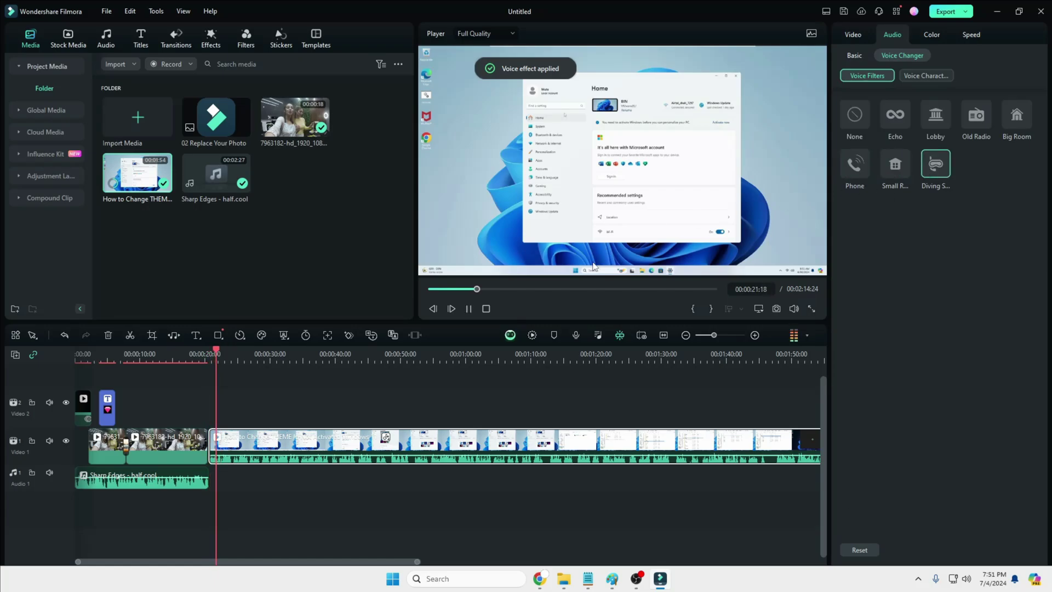
{"action": "key", "text": "space"}
{"action": "left_click", "coordinate": [853, 115]}
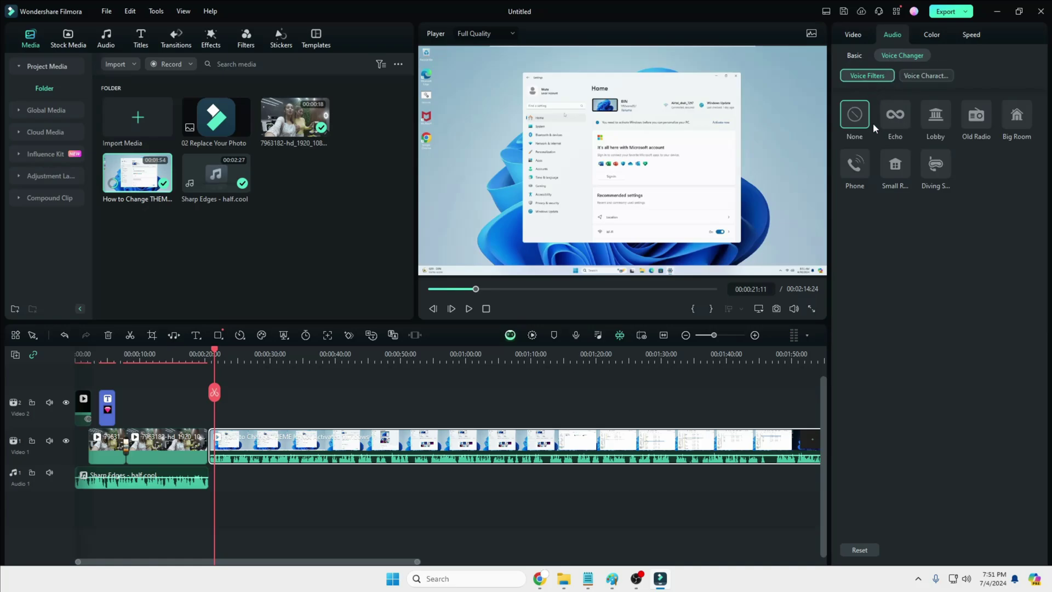
Step: Try Hacker, male, Child Voice, AI Robot and Traditional voice characters, then settle on None
{"action": "left_click", "coordinate": [926, 76]}
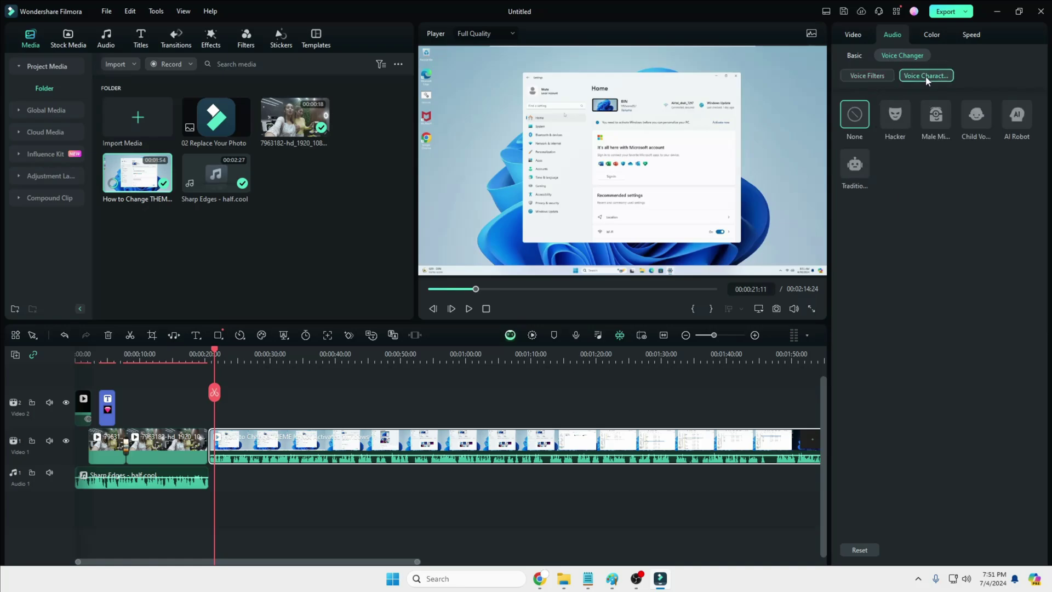
{"action": "left_click", "coordinate": [900, 122]}
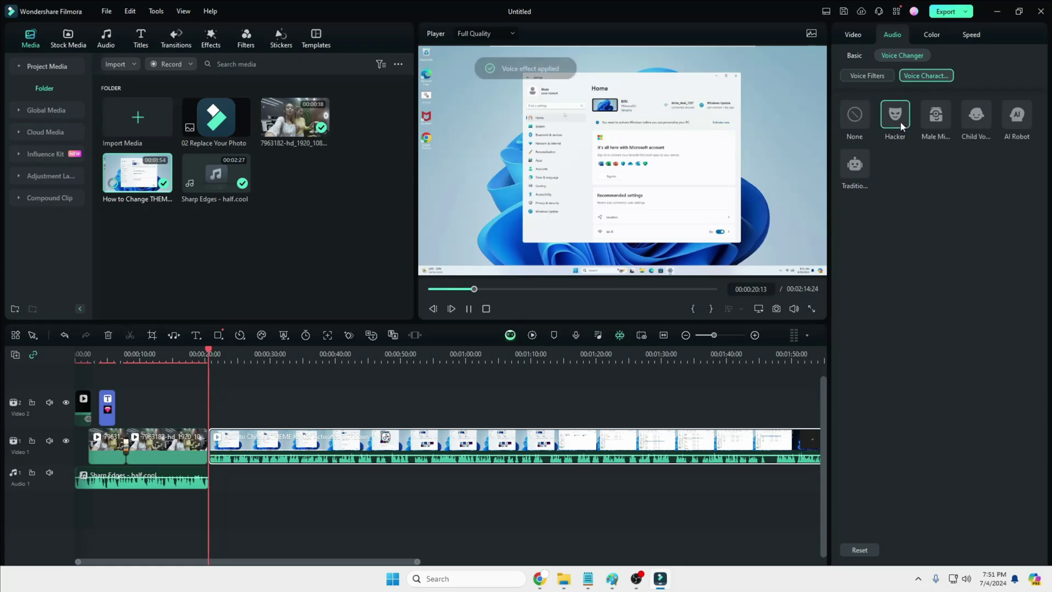
{"action": "left_click", "coordinate": [935, 122]}
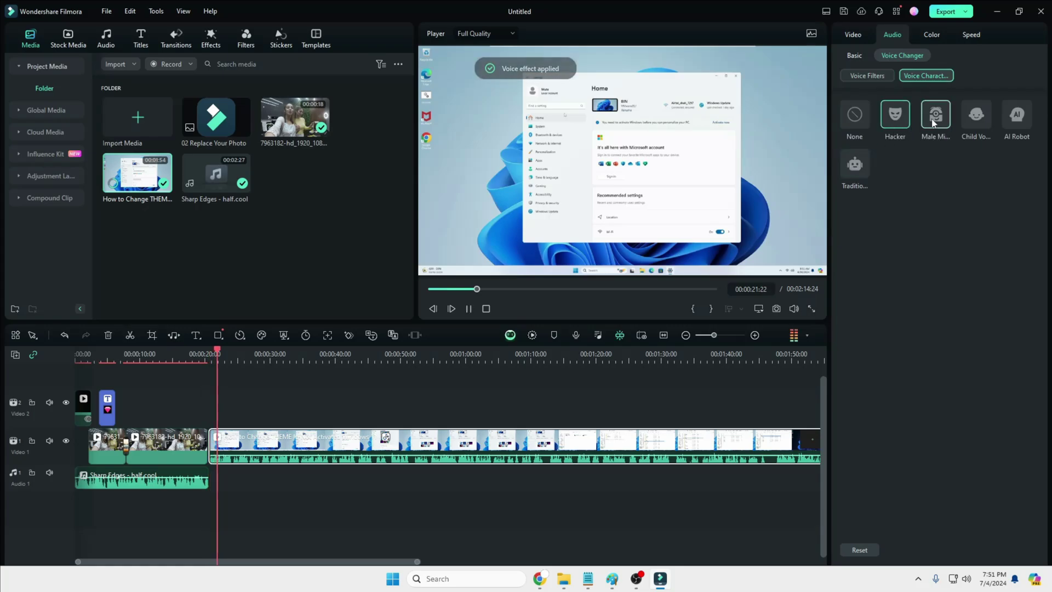
{"action": "left_click", "coordinate": [970, 123]}
{"action": "left_click", "coordinate": [1016, 115]}
{"action": "left_click", "coordinate": [855, 167]}
{"action": "left_click", "coordinate": [865, 120]}
{"action": "left_click", "coordinate": [856, 114]}
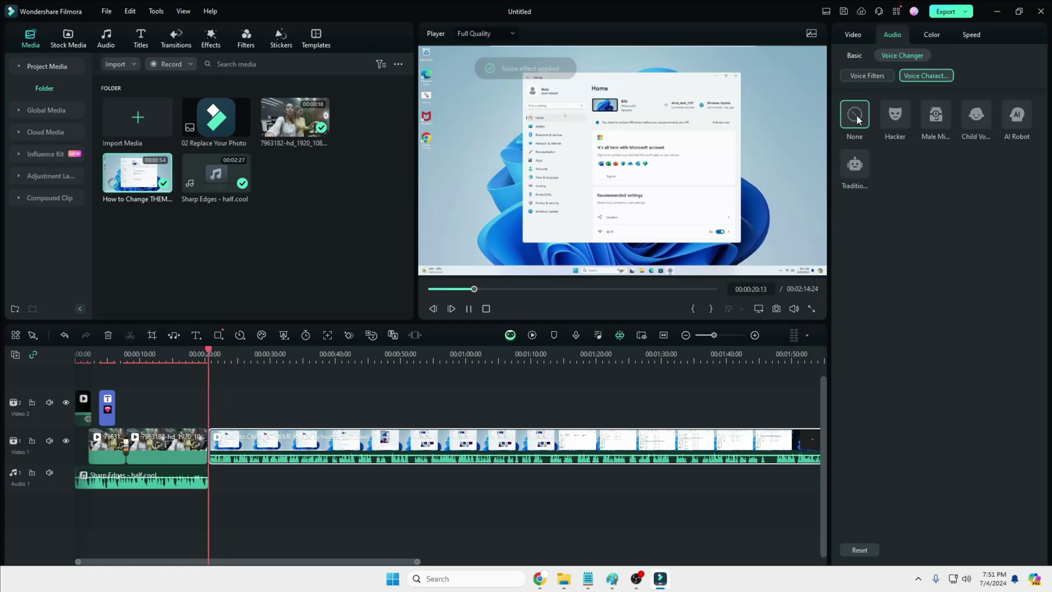
{"action": "left_click", "coordinate": [856, 57]}
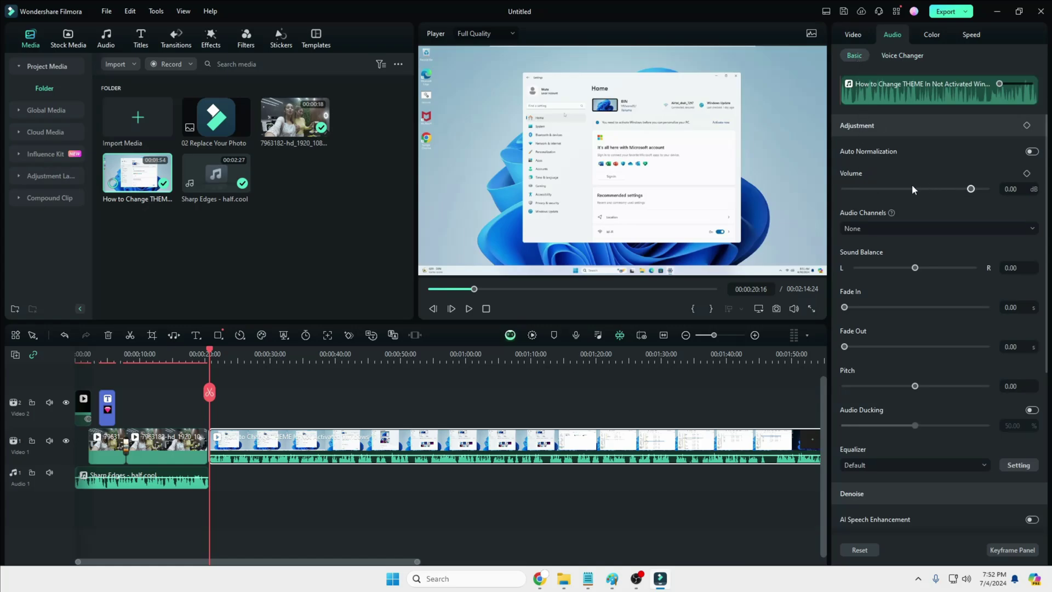
{"action": "scroll", "coordinate": [898, 185], "scroll_direction": "down", "scroll_amount": 3}
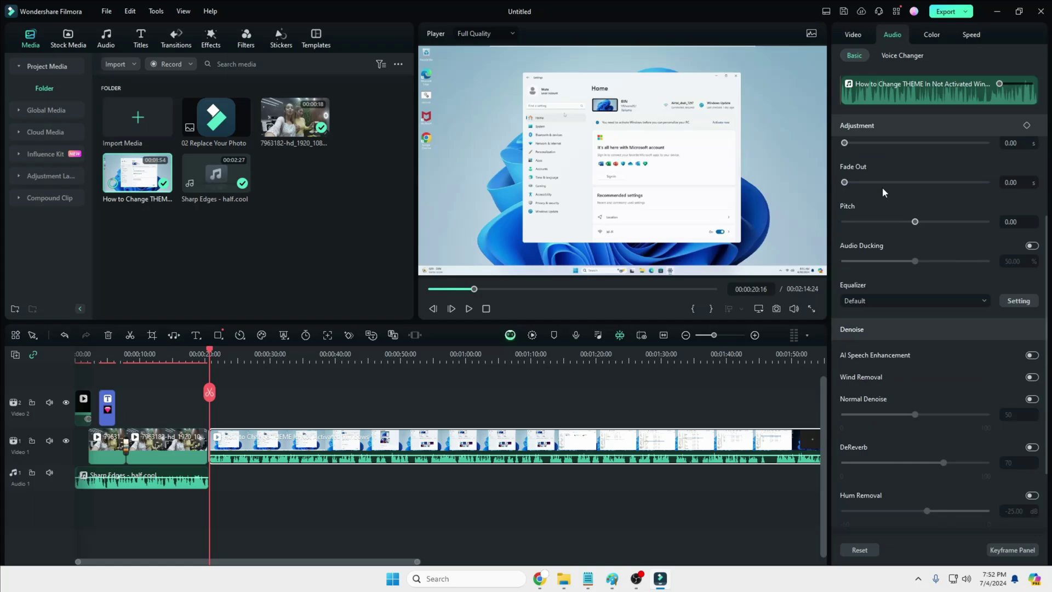
{"action": "scroll", "coordinate": [880, 192], "scroll_direction": "up", "scroll_amount": 1}
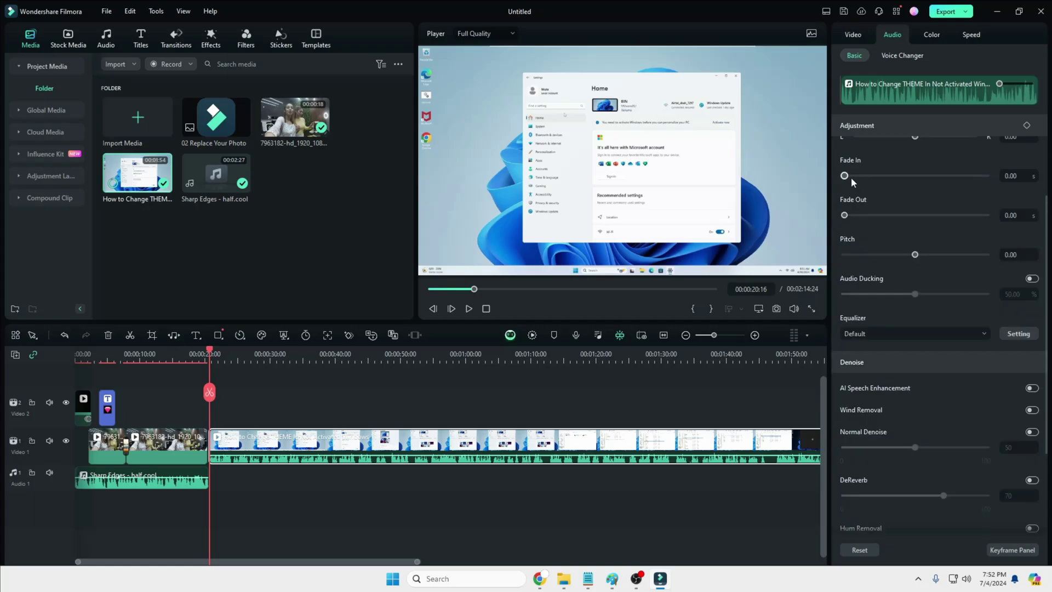
{"action": "scroll", "coordinate": [863, 256], "scroll_direction": "down", "scroll_amount": 1}
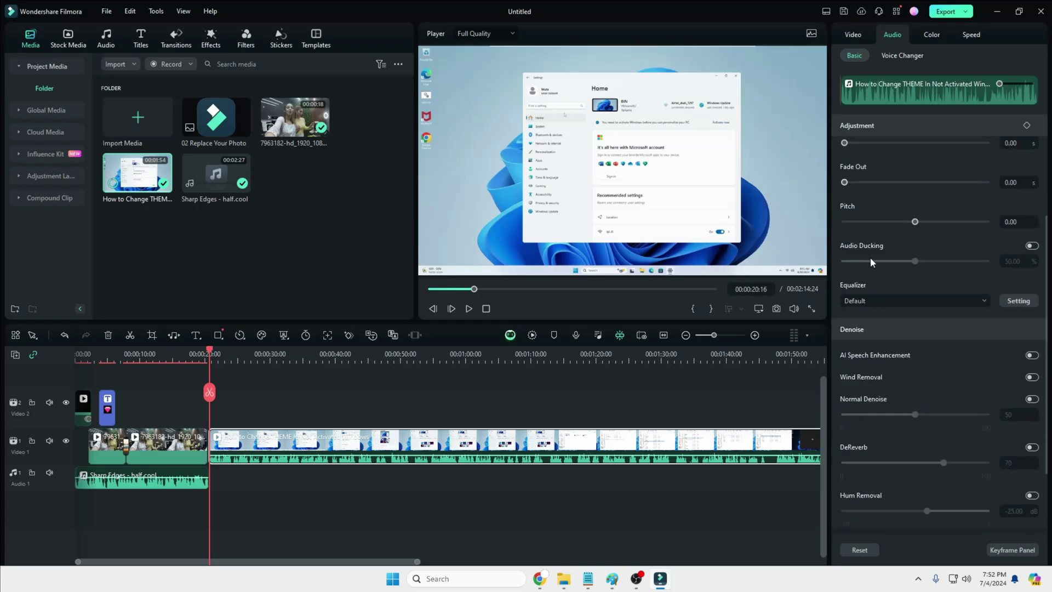
{"action": "scroll", "coordinate": [876, 268], "scroll_direction": "down", "scroll_amount": 2}
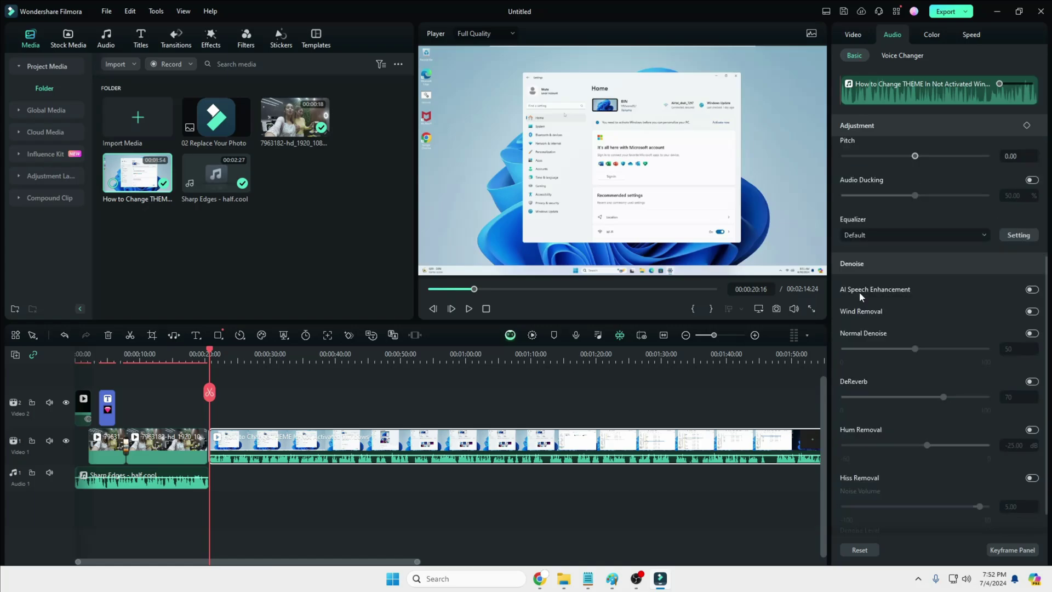
{"action": "left_click", "coordinate": [1032, 290]}
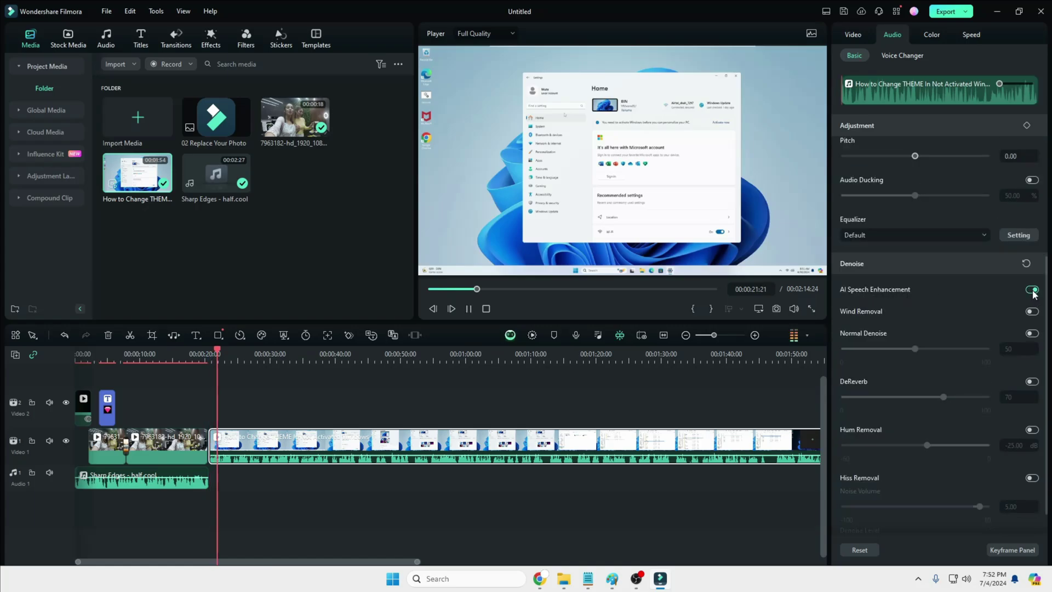
{"action": "left_click", "coordinate": [1032, 290]}
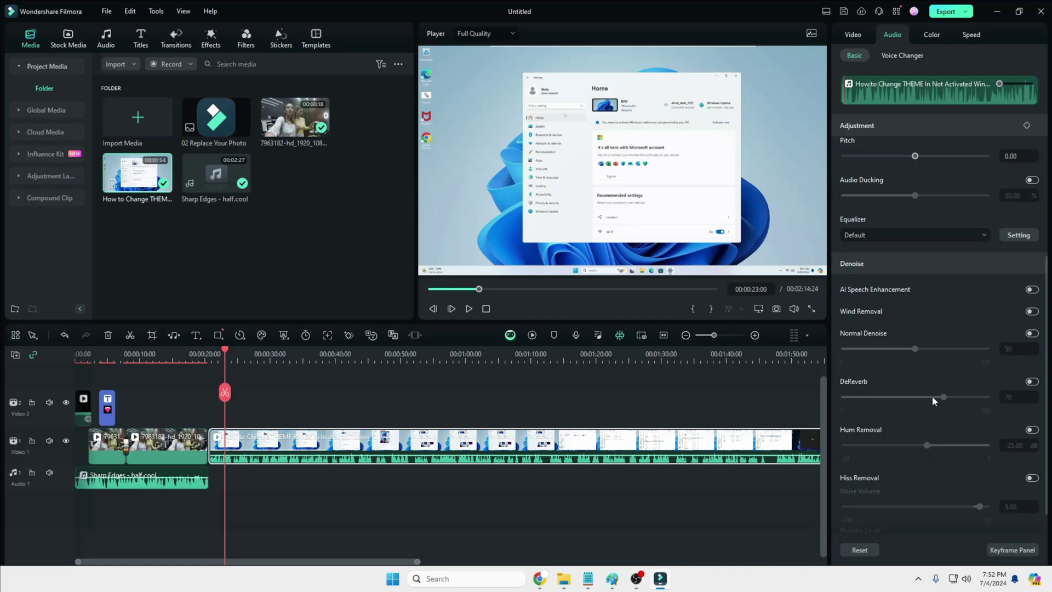
Step: Set the equalizer to Custom, raising the 31 Hz band to 10 and 16k to 7
{"action": "left_click", "coordinate": [876, 232]}
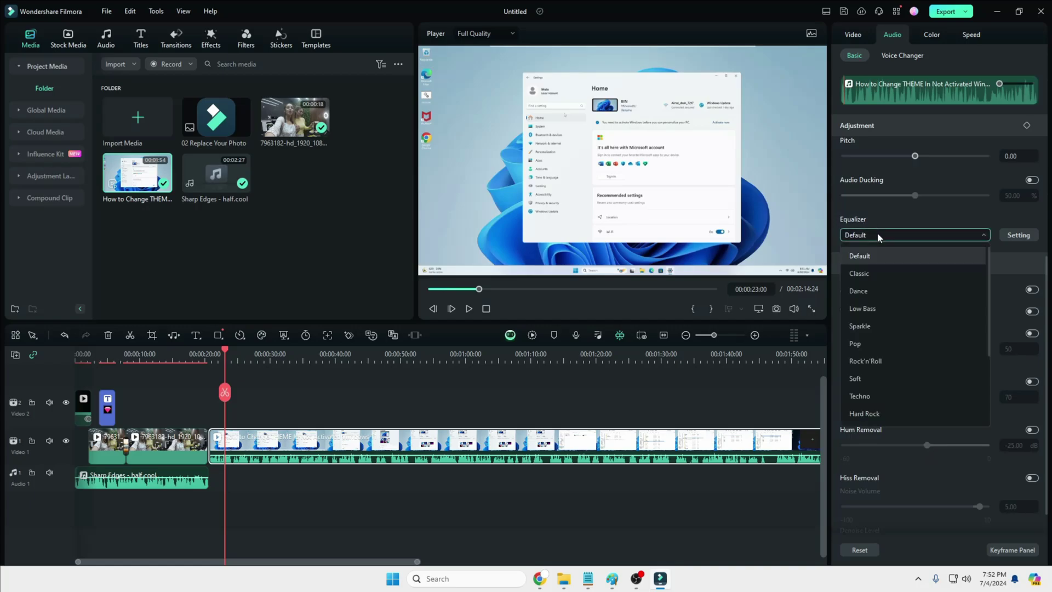
{"action": "scroll", "coordinate": [898, 310], "scroll_direction": "down", "scroll_amount": 3}
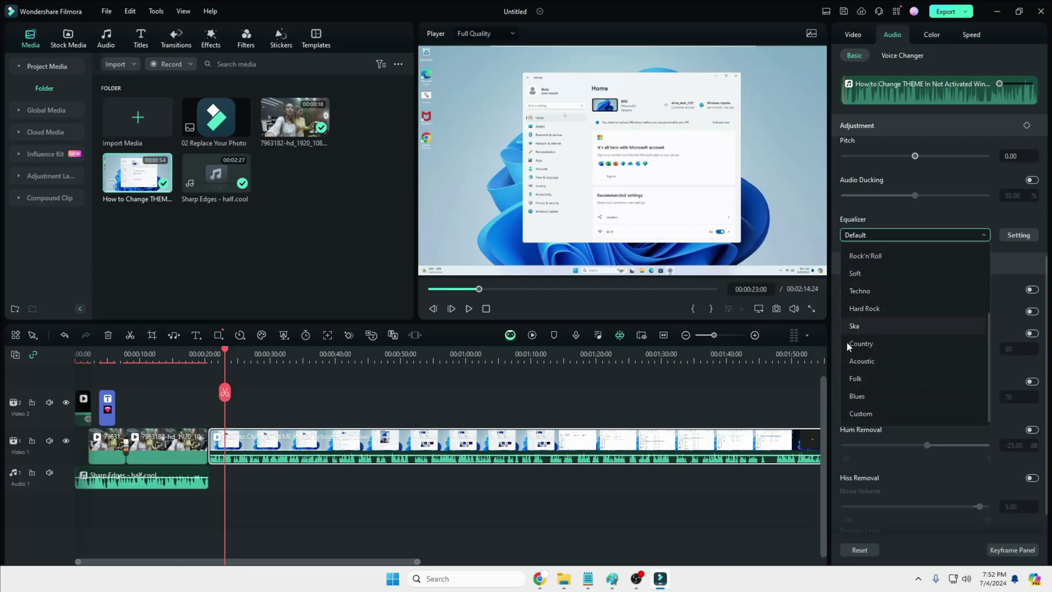
{"action": "left_click", "coordinate": [873, 415]}
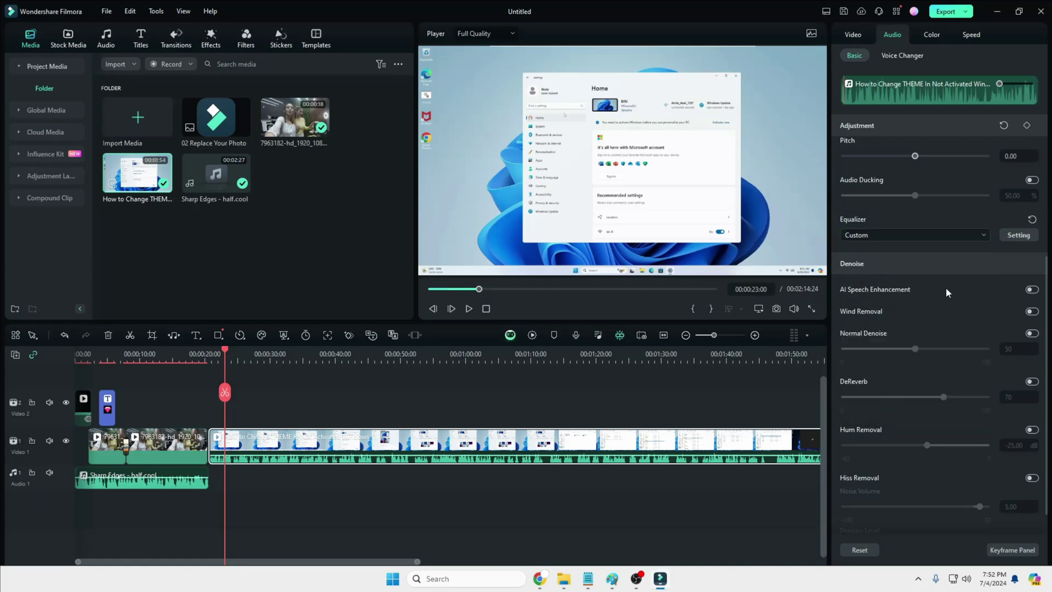
{"action": "left_click", "coordinate": [1018, 235]}
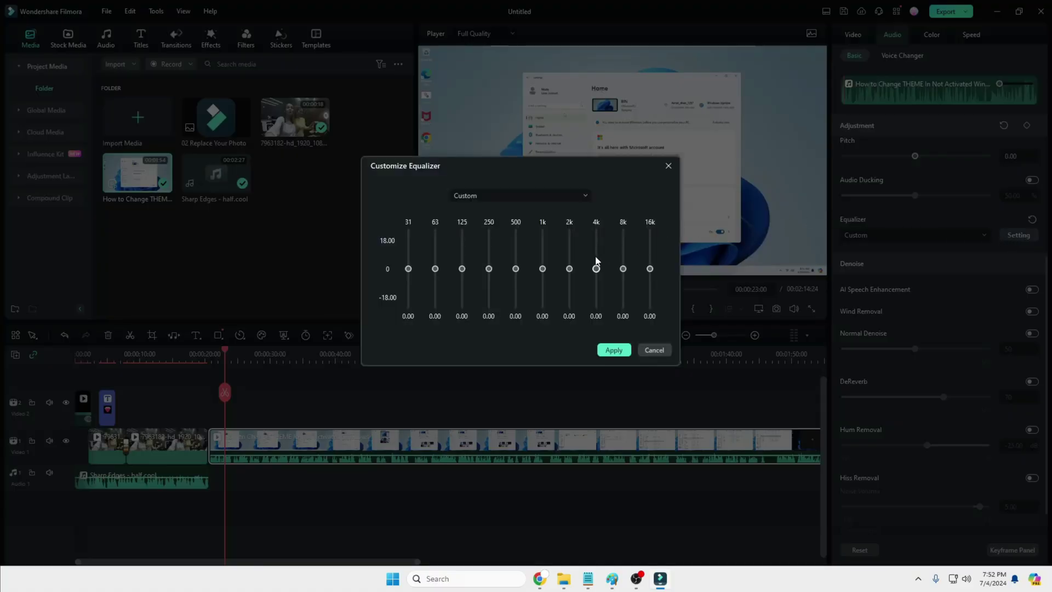
{"action": "left_click_drag", "start_coordinate": [409, 268], "coordinate": [435, 254]}
{"action": "left_click_drag", "start_coordinate": [650, 271], "coordinate": [650, 256]}
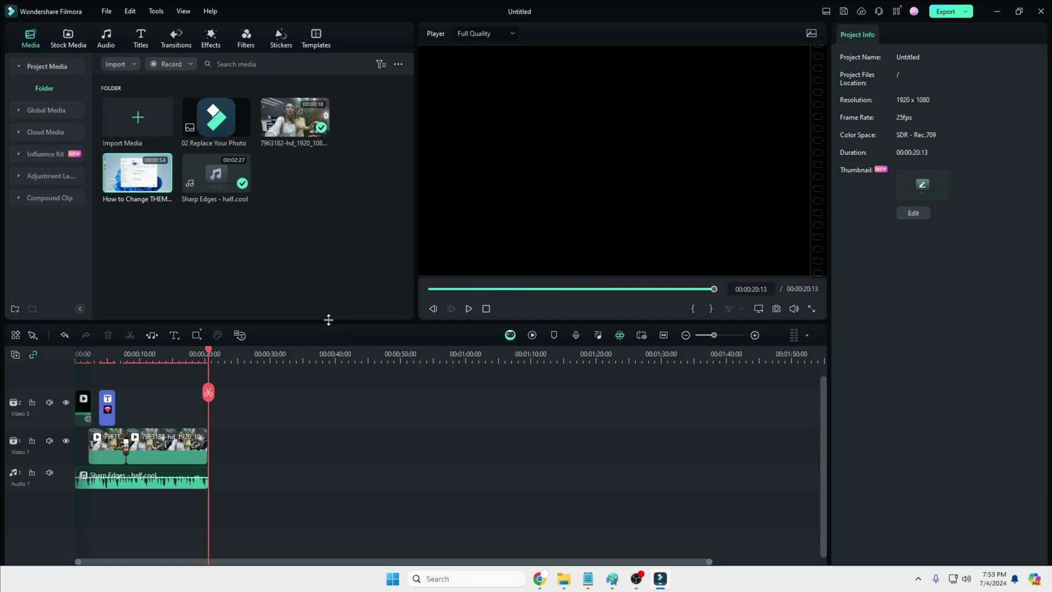
Step: Set up the export as Test with Higher quality, 1920x1080 resolution and 25 fps
{"action": "left_click", "coordinate": [77, 355]}
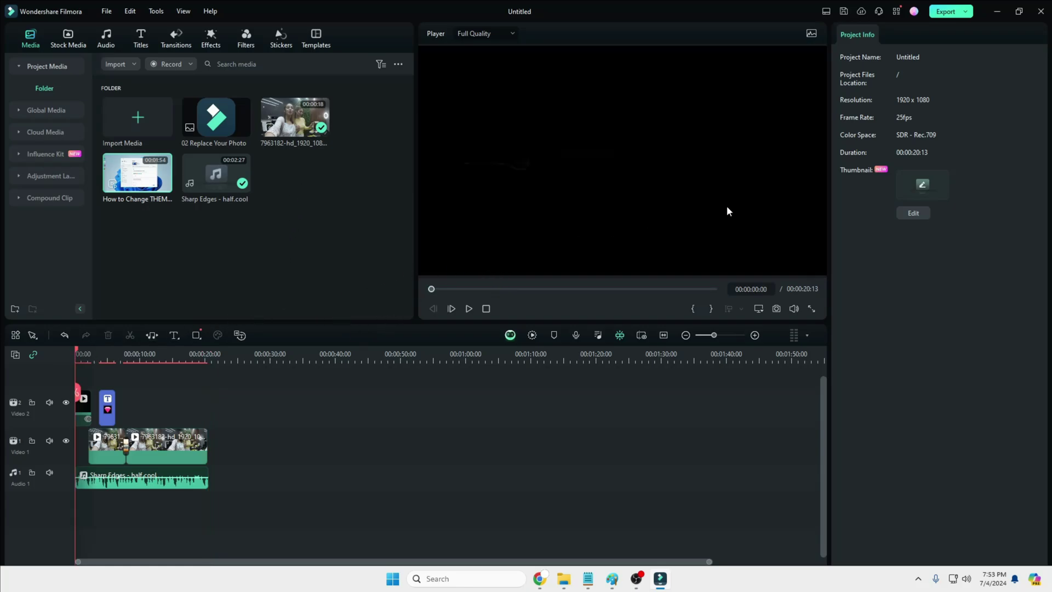
{"action": "left_click", "coordinate": [945, 11]}
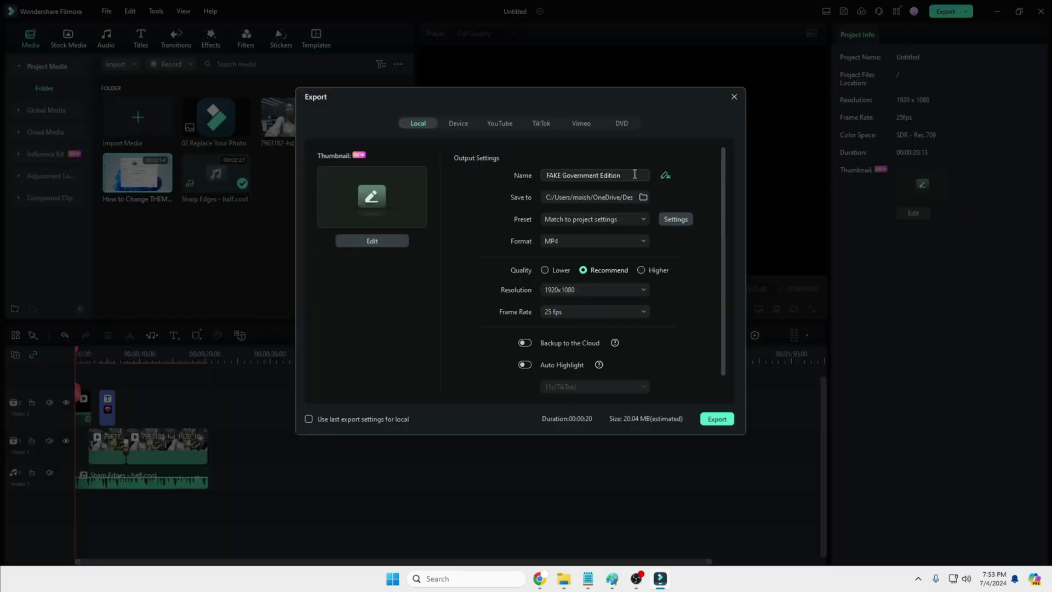
{"action": "left_click_drag", "start_coordinate": [635, 176], "coordinate": [539, 179]}
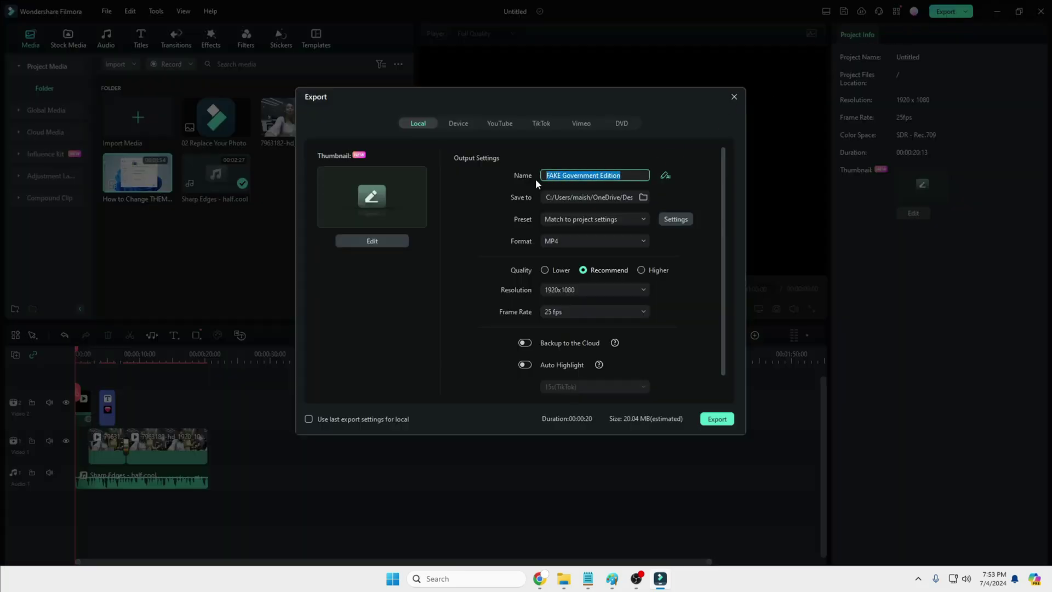
{"action": "type", "text": "Test"}
{"action": "left_click", "coordinate": [641, 270]}
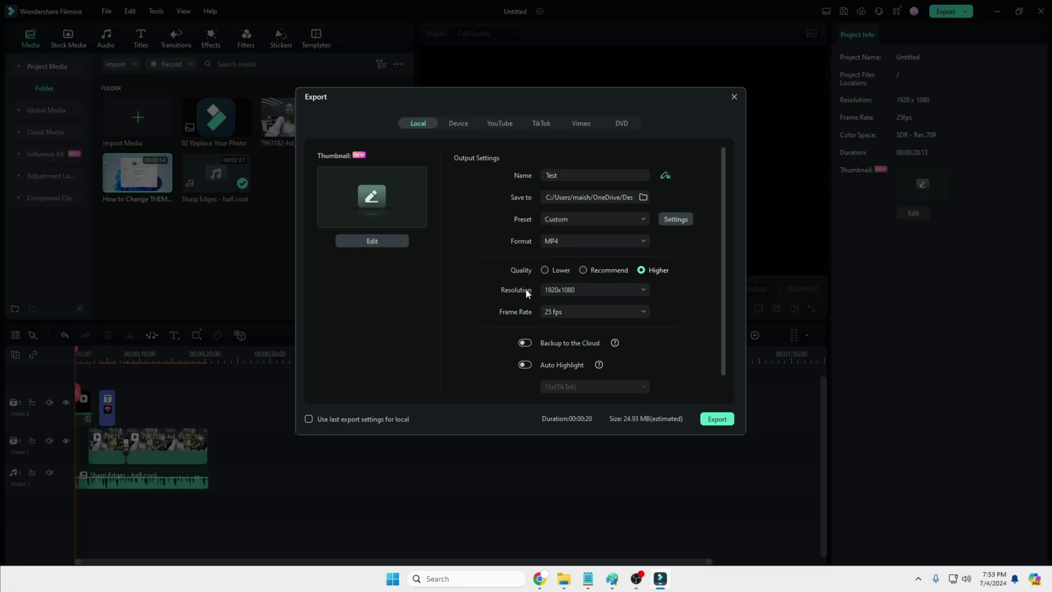
{"action": "left_click", "coordinate": [572, 292]}
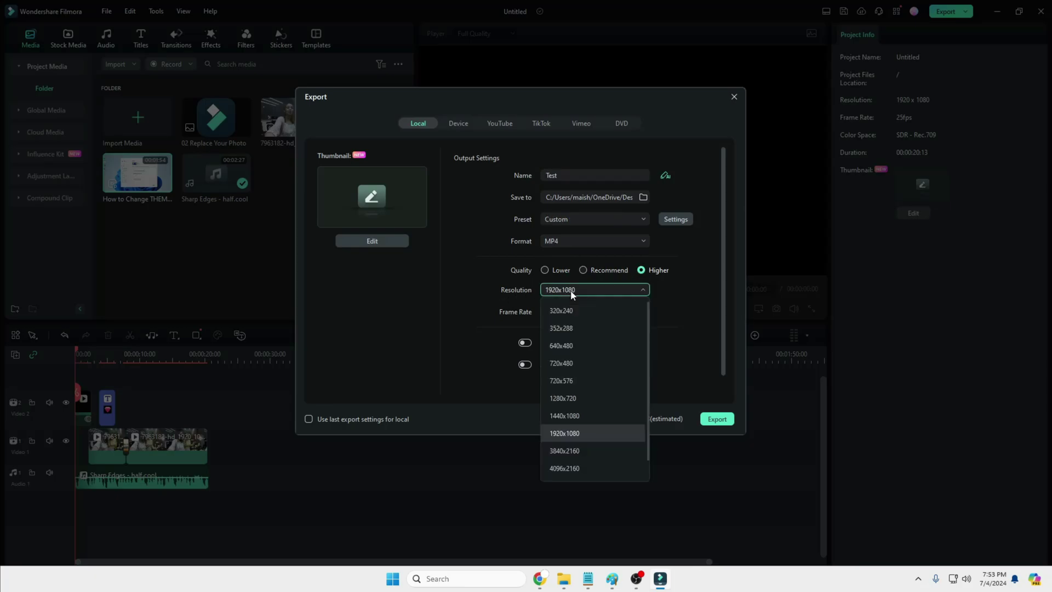
{"action": "left_click", "coordinate": [570, 291]}
{"action": "left_click", "coordinate": [567, 311]}
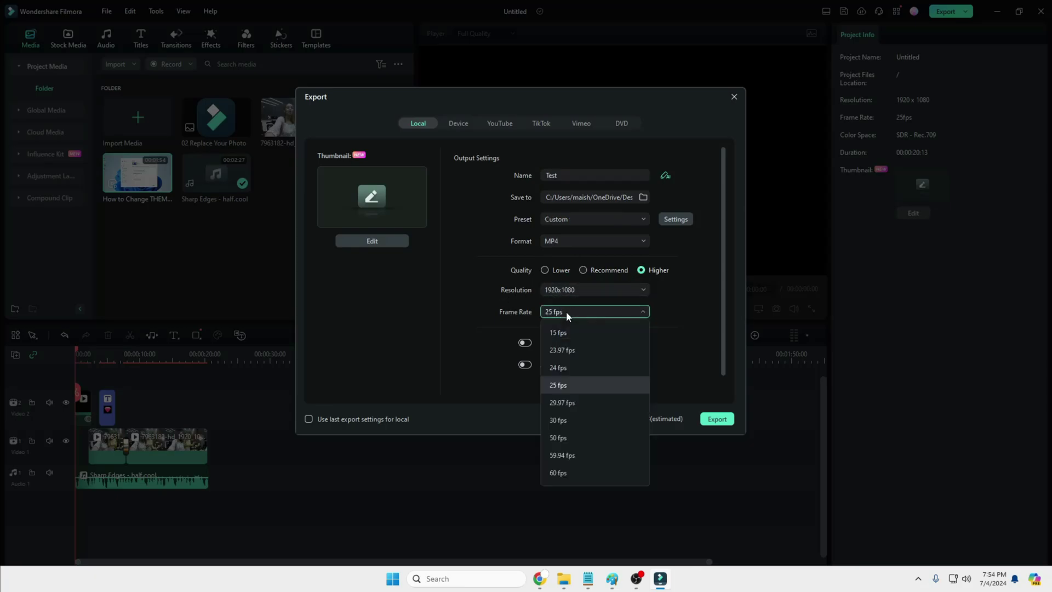
{"action": "left_click", "coordinate": [570, 311]}
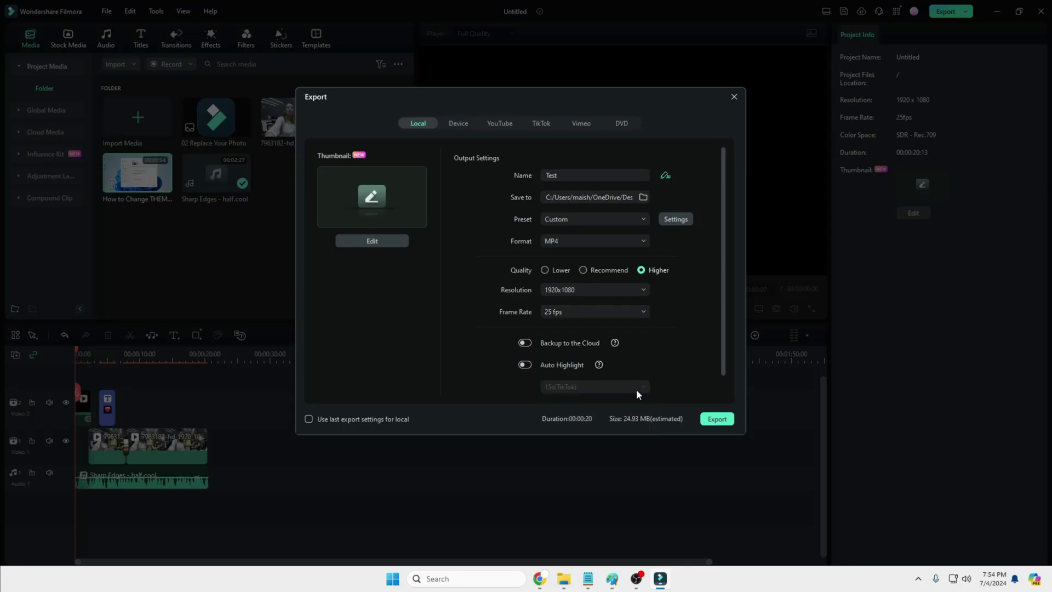
Step: Render Test.mp4 and play it from its folder in VLC
{"action": "left_click", "coordinate": [717, 420]}
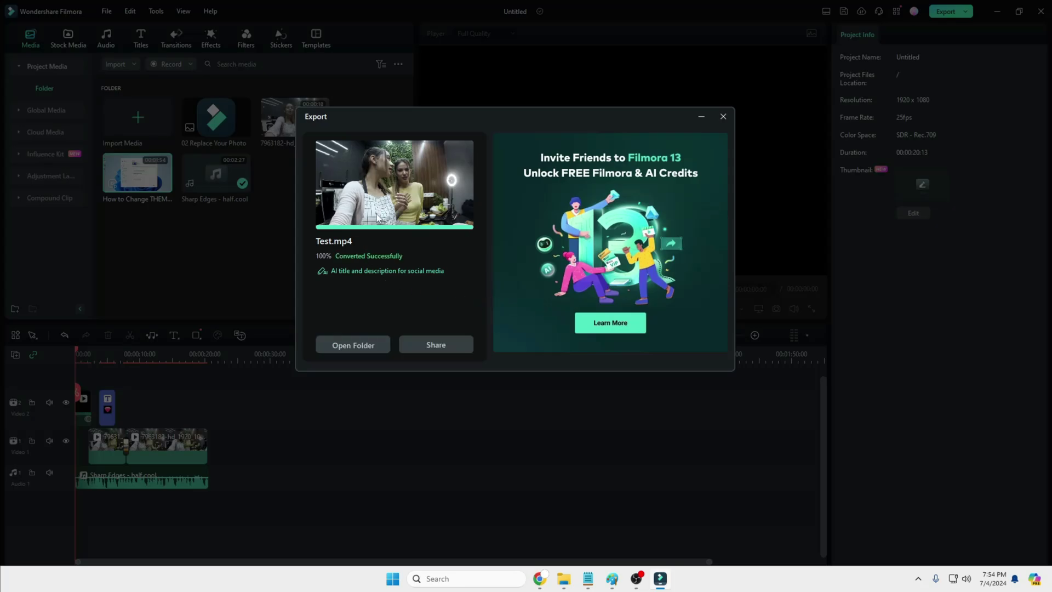
{"action": "left_click", "coordinate": [364, 346]}
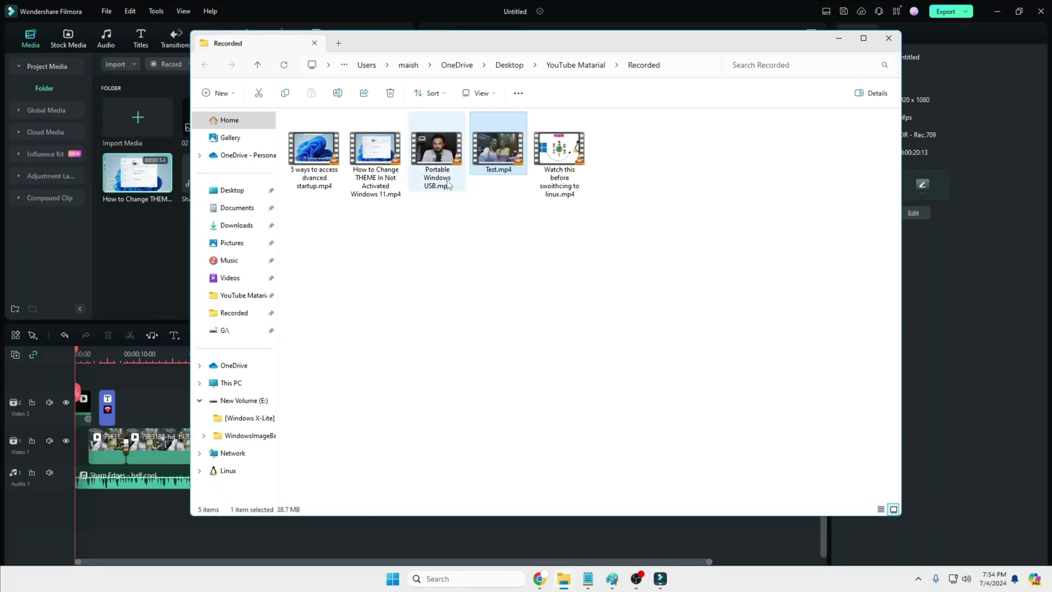
{"action": "double_click", "coordinate": [491, 153]}
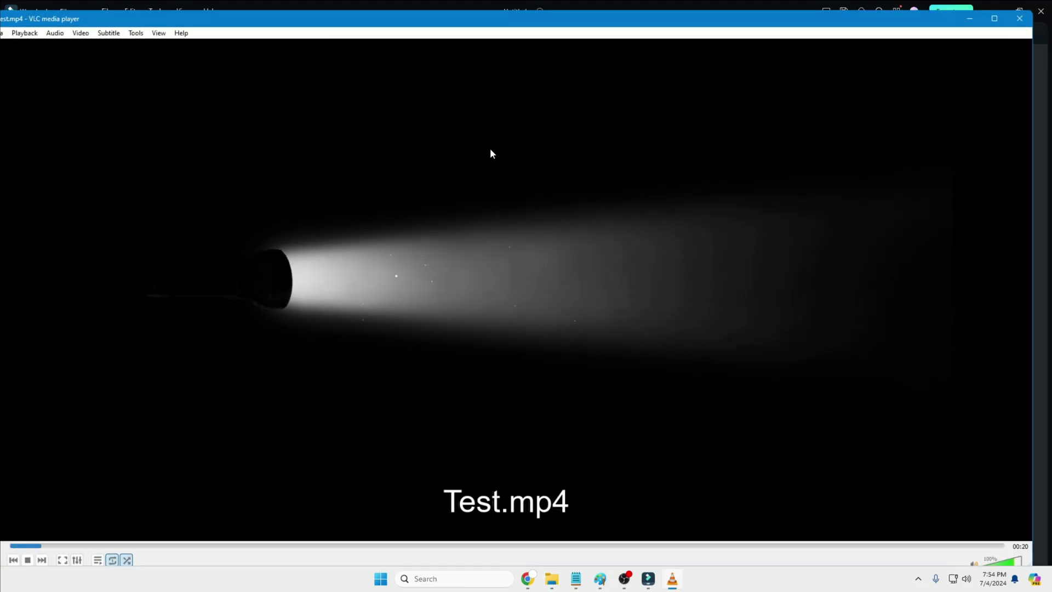
Step: Switch VLC's playback of Test.mp4 to full screen
{"action": "double_click", "coordinate": [487, 192]}
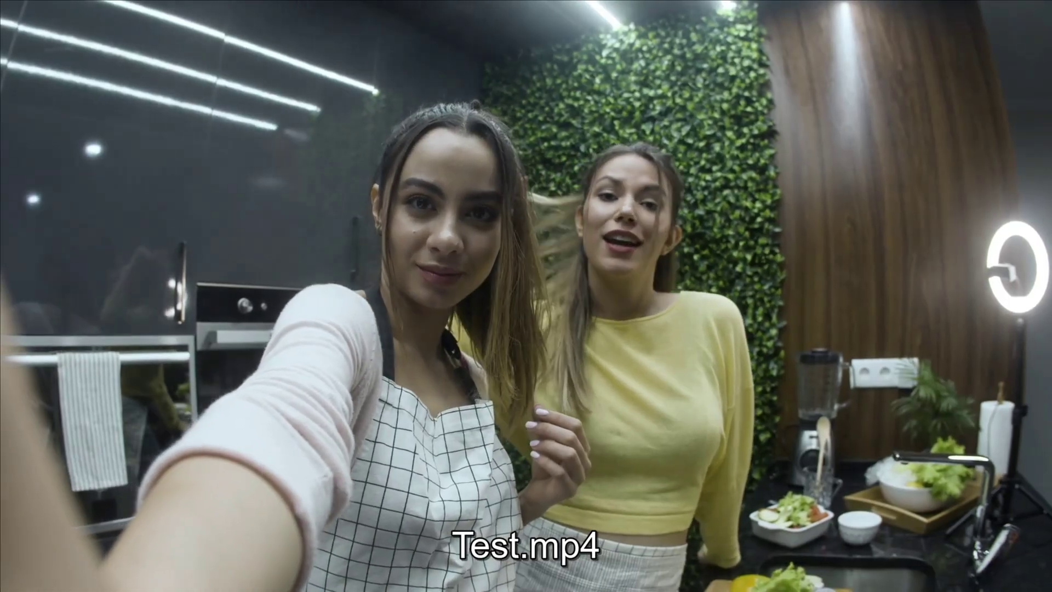